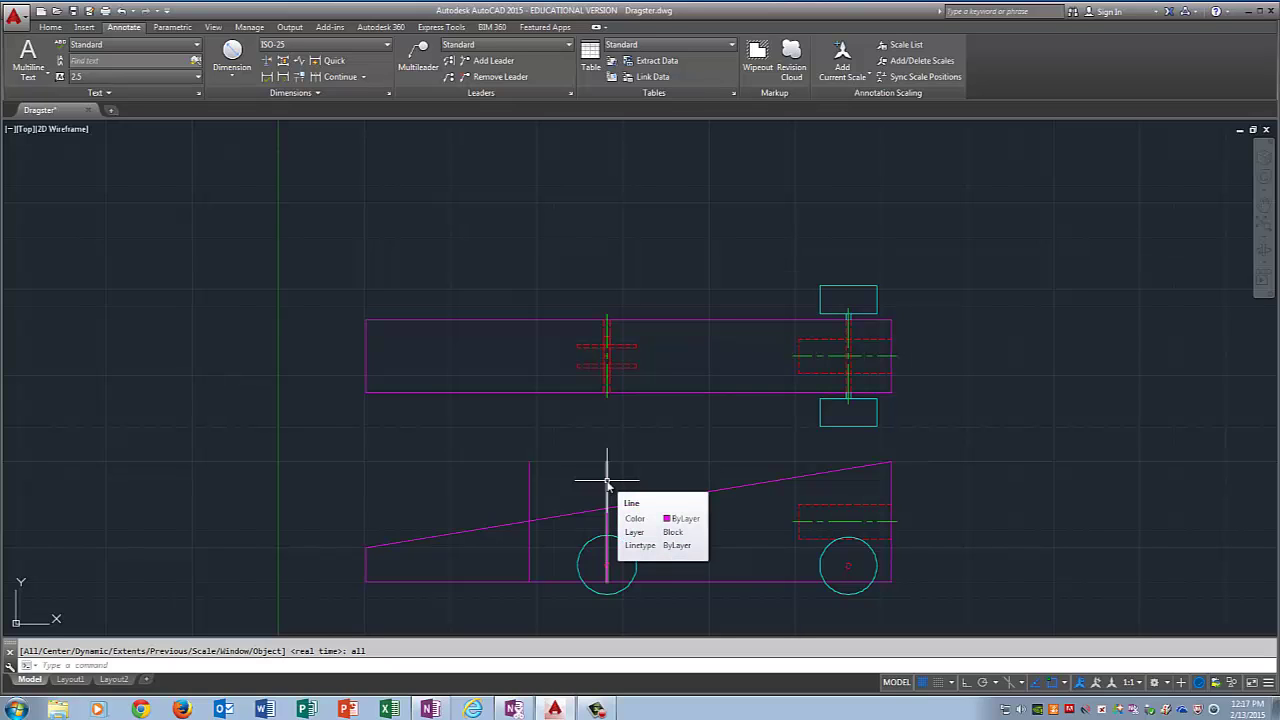
# Erase the vertical line running down through the front wheel of the side view.
pyautogui.click(677, 423)
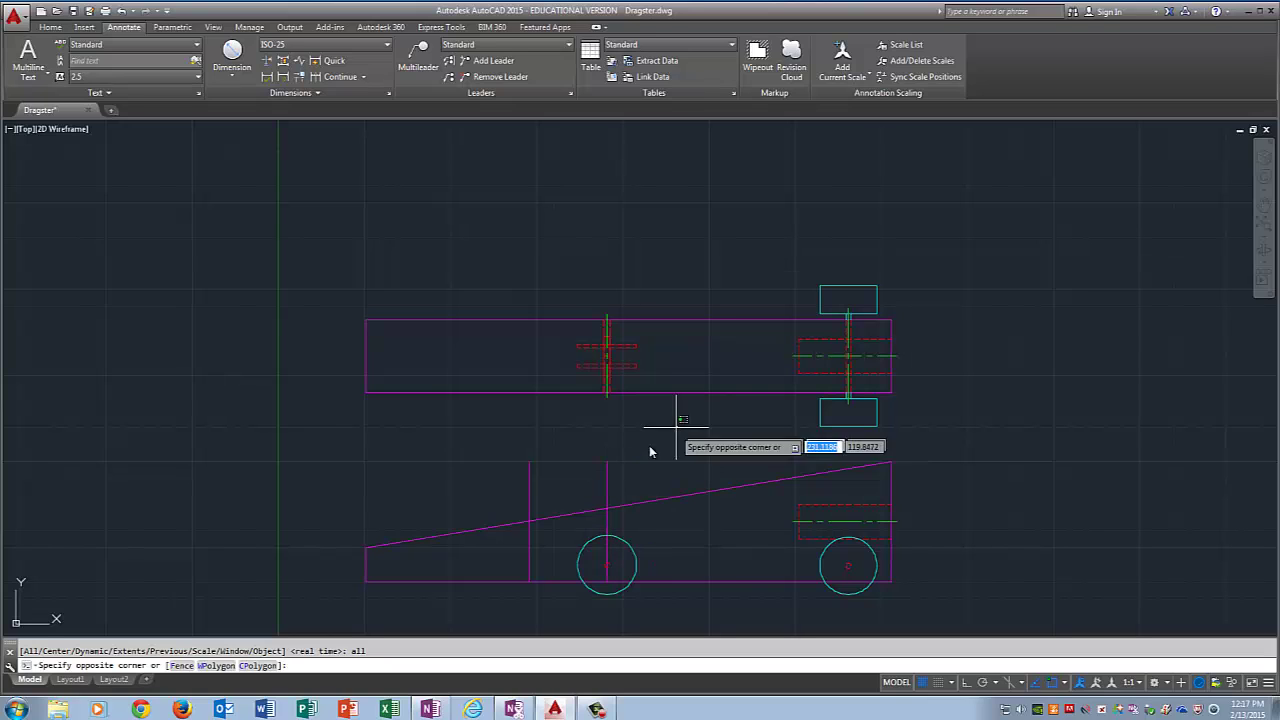
pyautogui.click(605, 471)
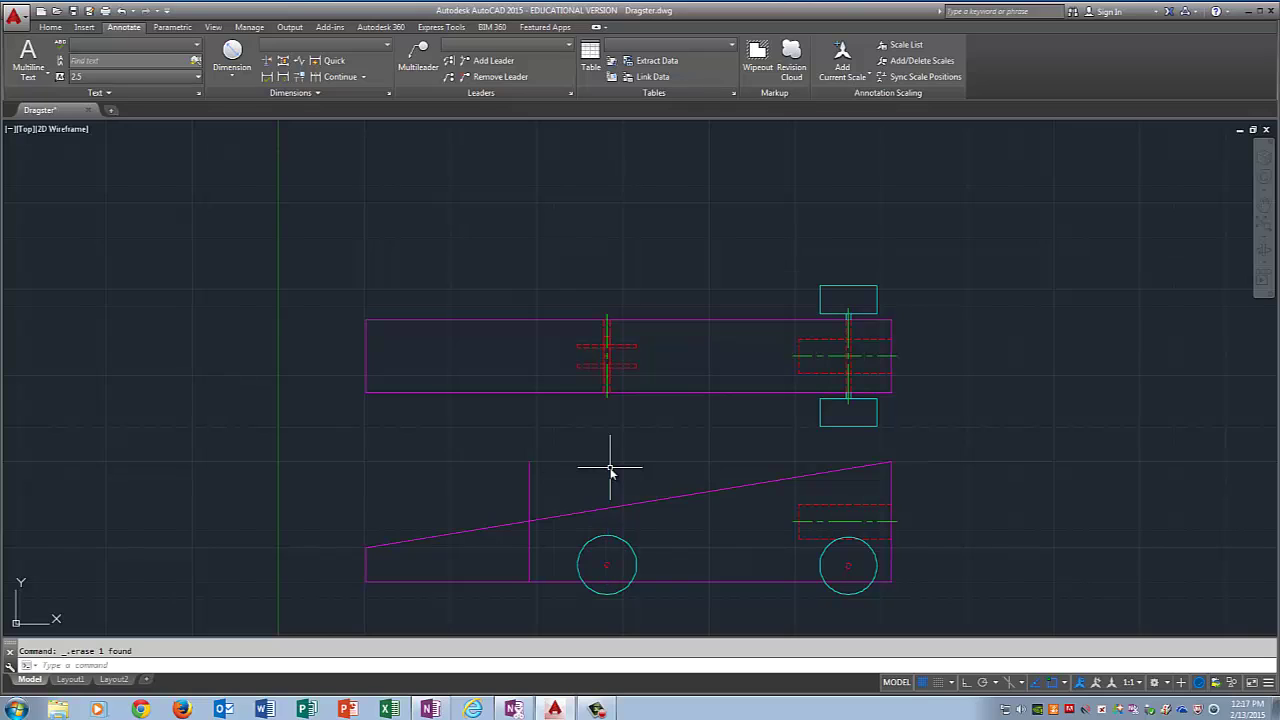
pyautogui.write('offse')
# Offset the left vertical body line repeatedly at spacing 5 across the front half.
pyautogui.press('Return')
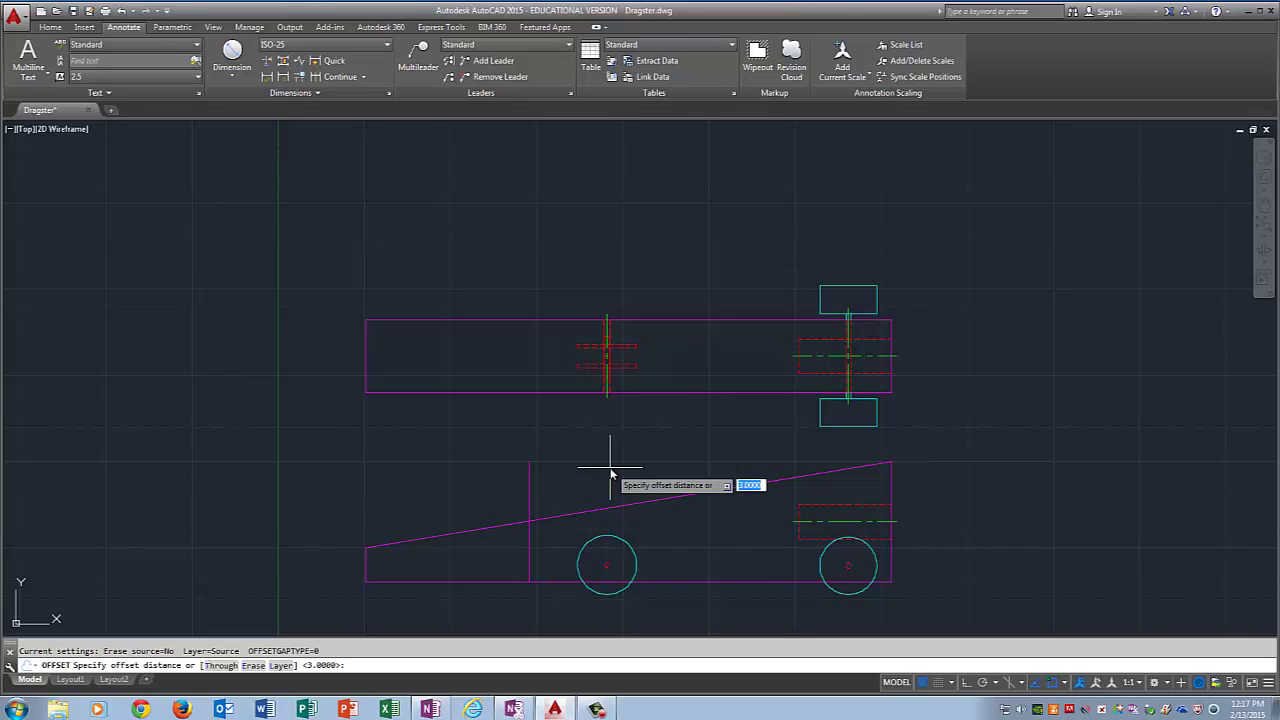
pyautogui.write('5')
pyautogui.press('Return')
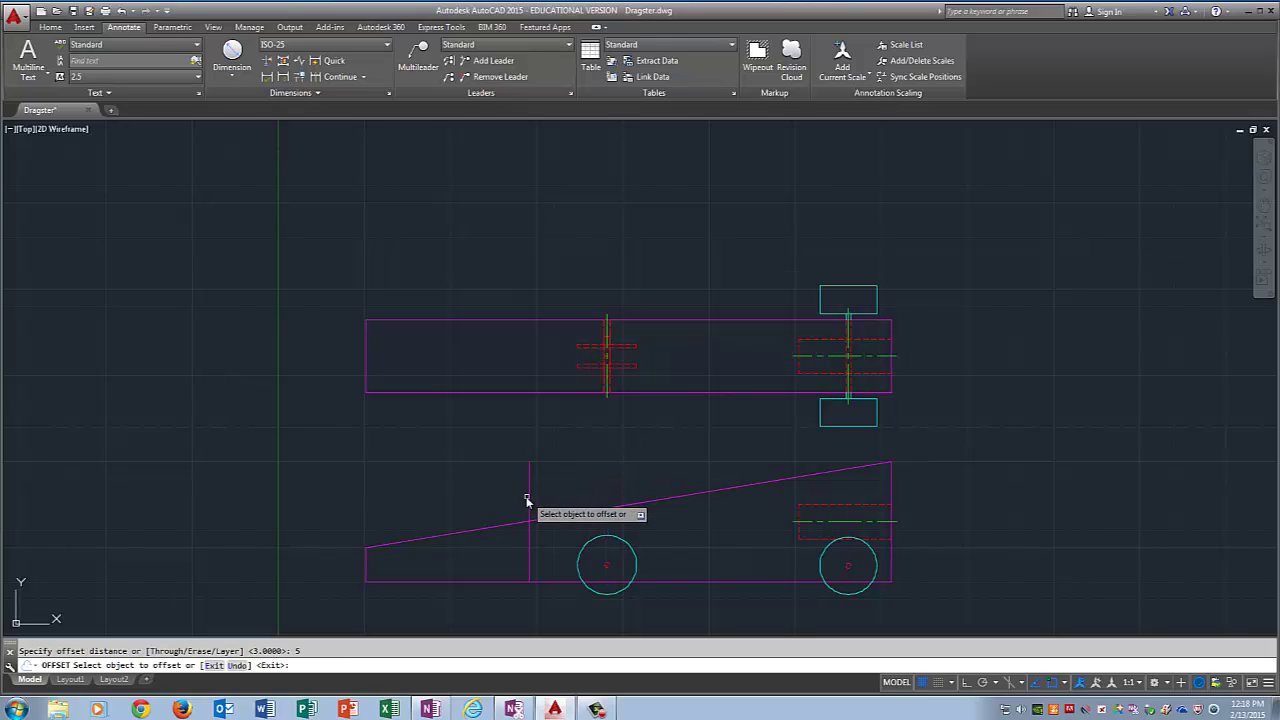
pyautogui.click(527, 496)
pyautogui.click(545, 490)
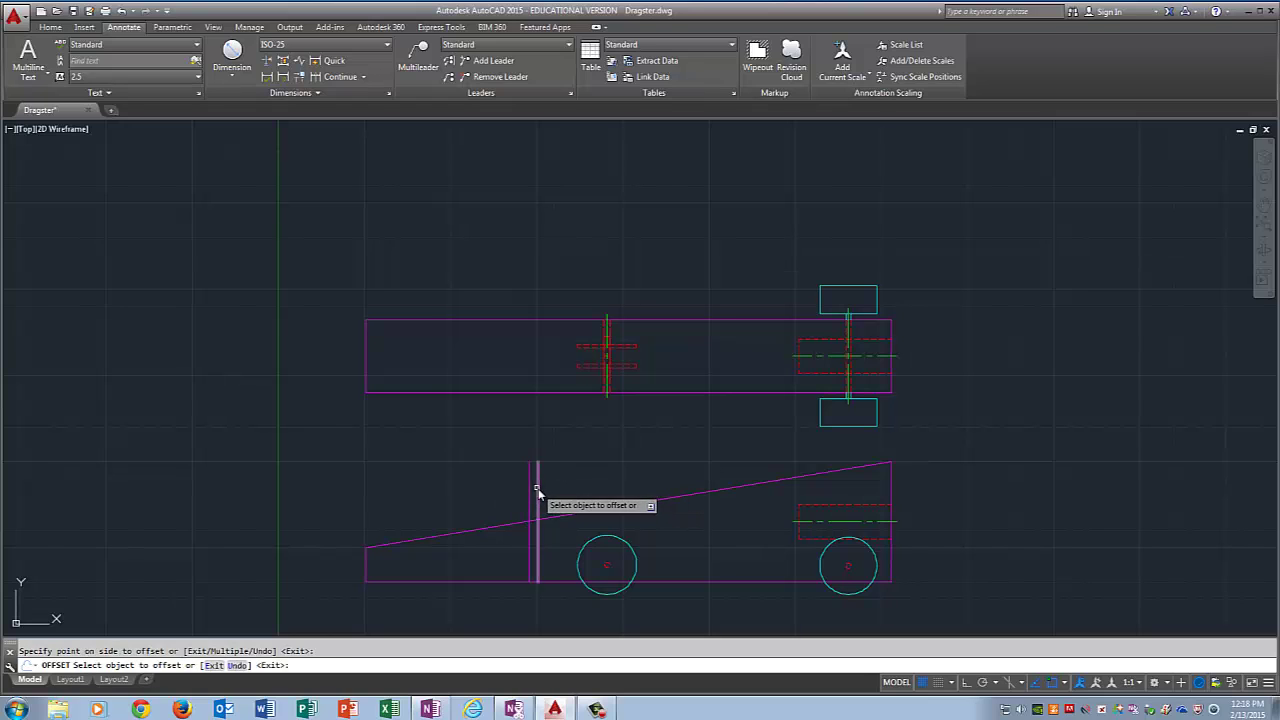
pyautogui.click(537, 490)
pyautogui.click(580, 466)
pyautogui.click(546, 490)
pyautogui.click(580, 486)
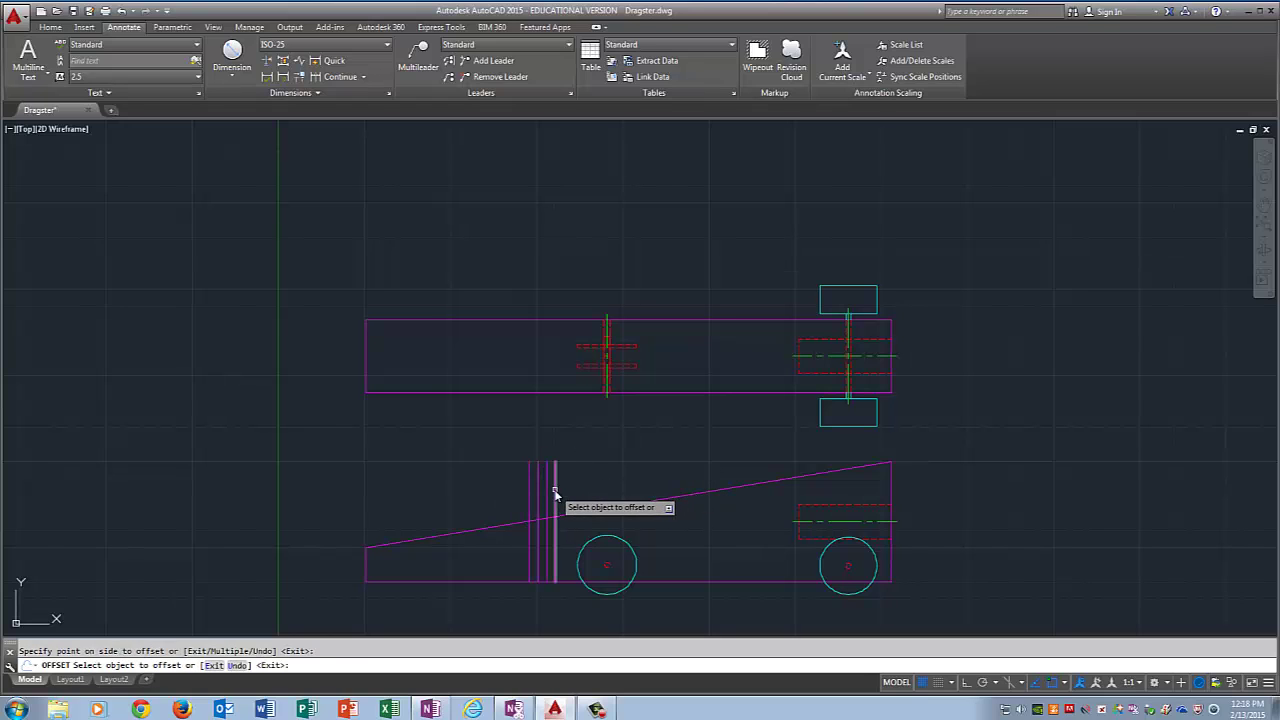
pyautogui.click(556, 493)
pyautogui.click(590, 487)
pyautogui.click(564, 470)
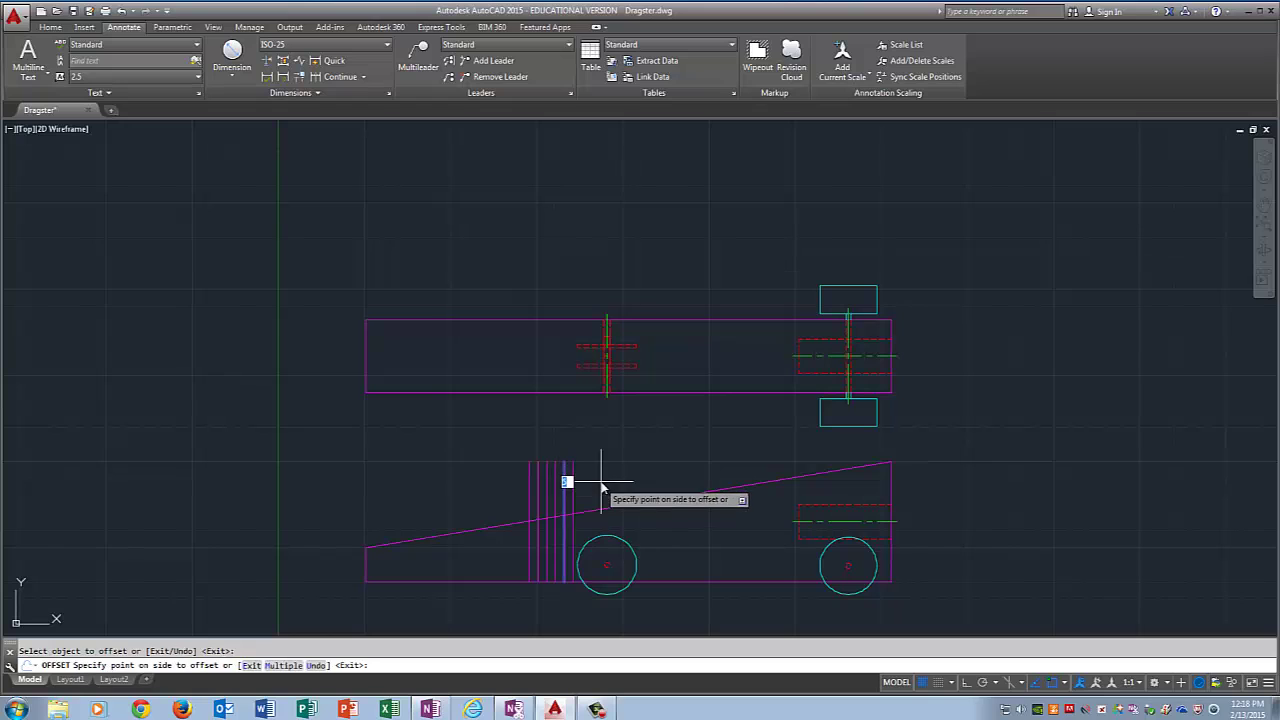
pyautogui.click(577, 491)
pyautogui.click(573, 488)
pyautogui.click(600, 487)
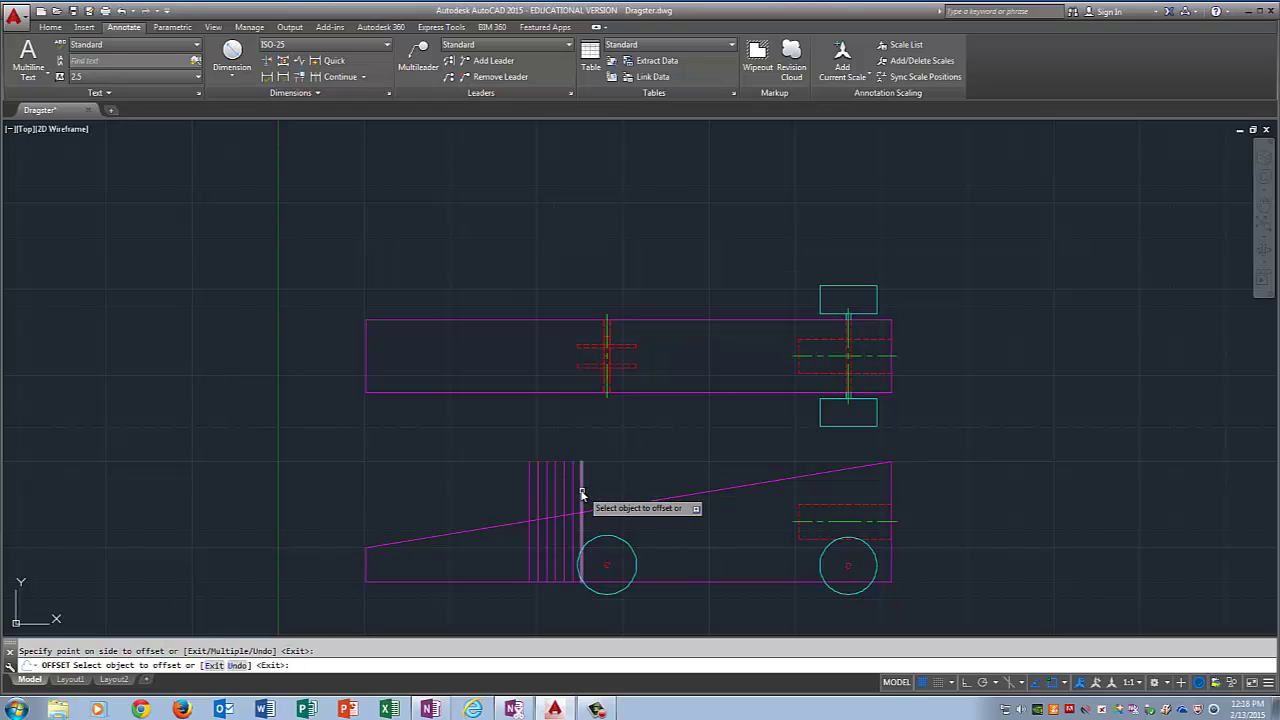
pyautogui.click(582, 486)
pyautogui.click(628, 490)
pyautogui.click(591, 478)
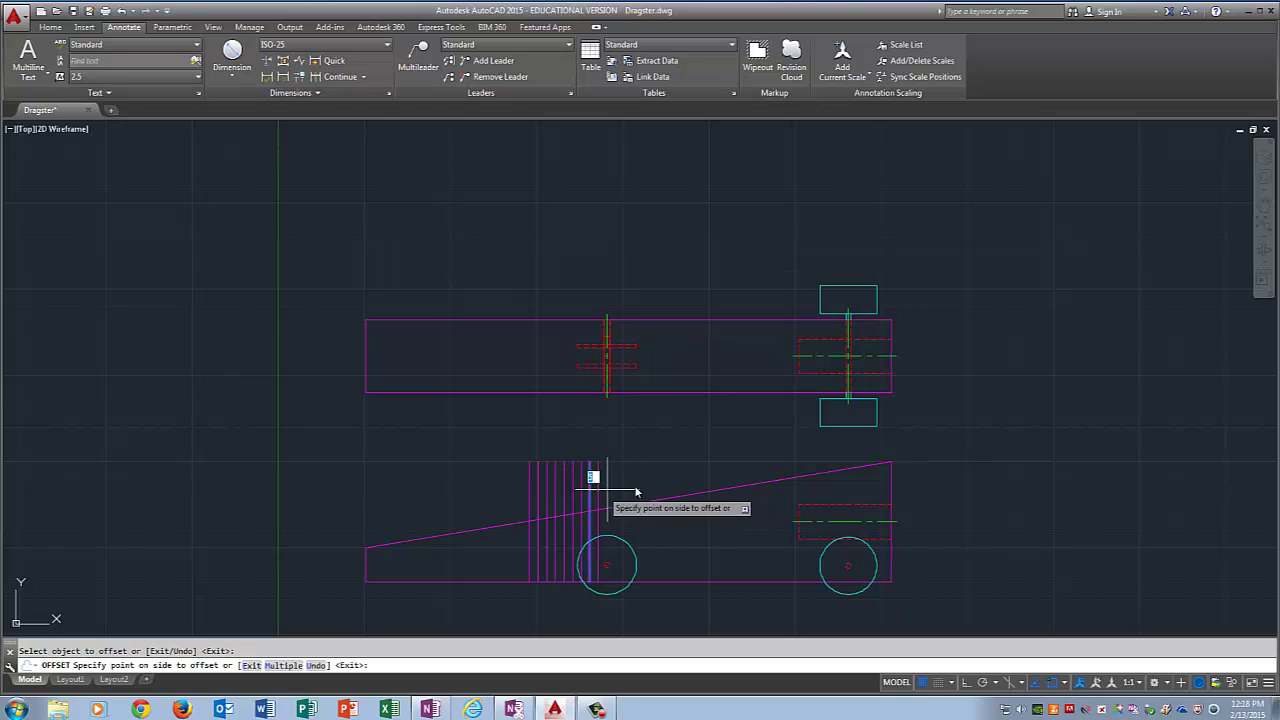
pyautogui.click(648, 487)
pyautogui.click(599, 487)
pyautogui.click(648, 472)
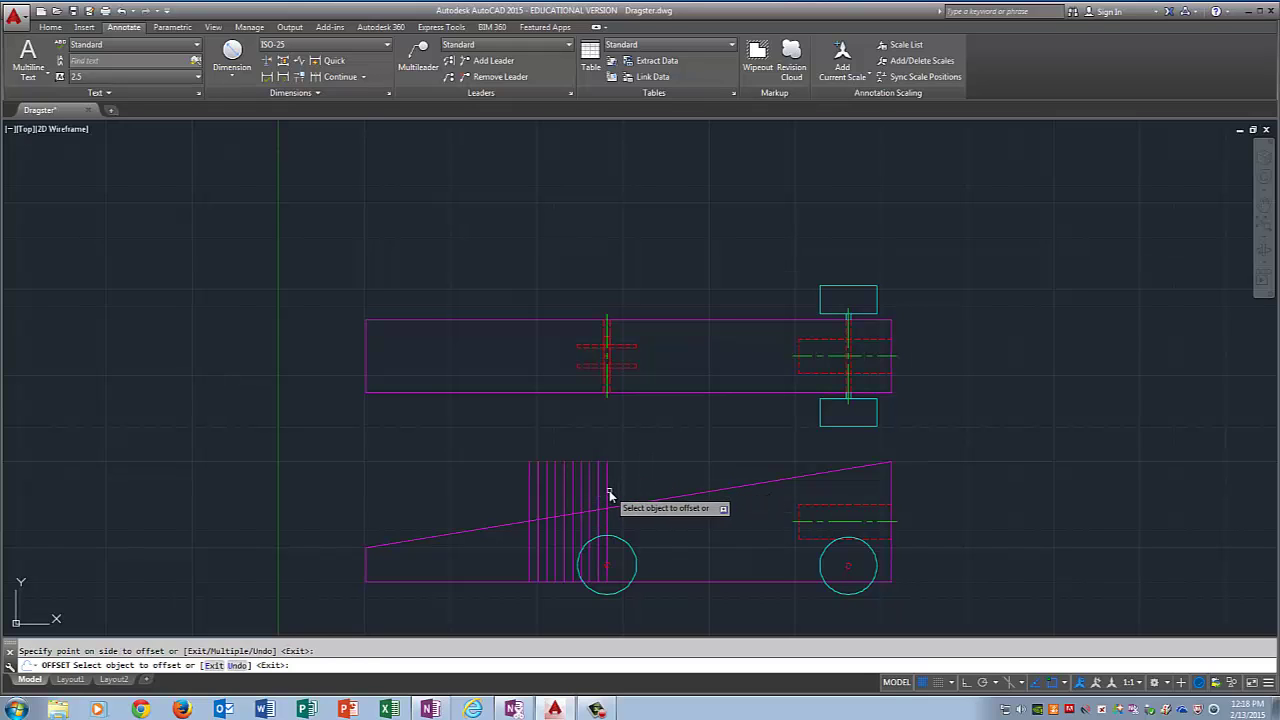
pyautogui.click(608, 486)
pyautogui.click(644, 489)
pyautogui.click(616, 488)
pyautogui.click(658, 487)
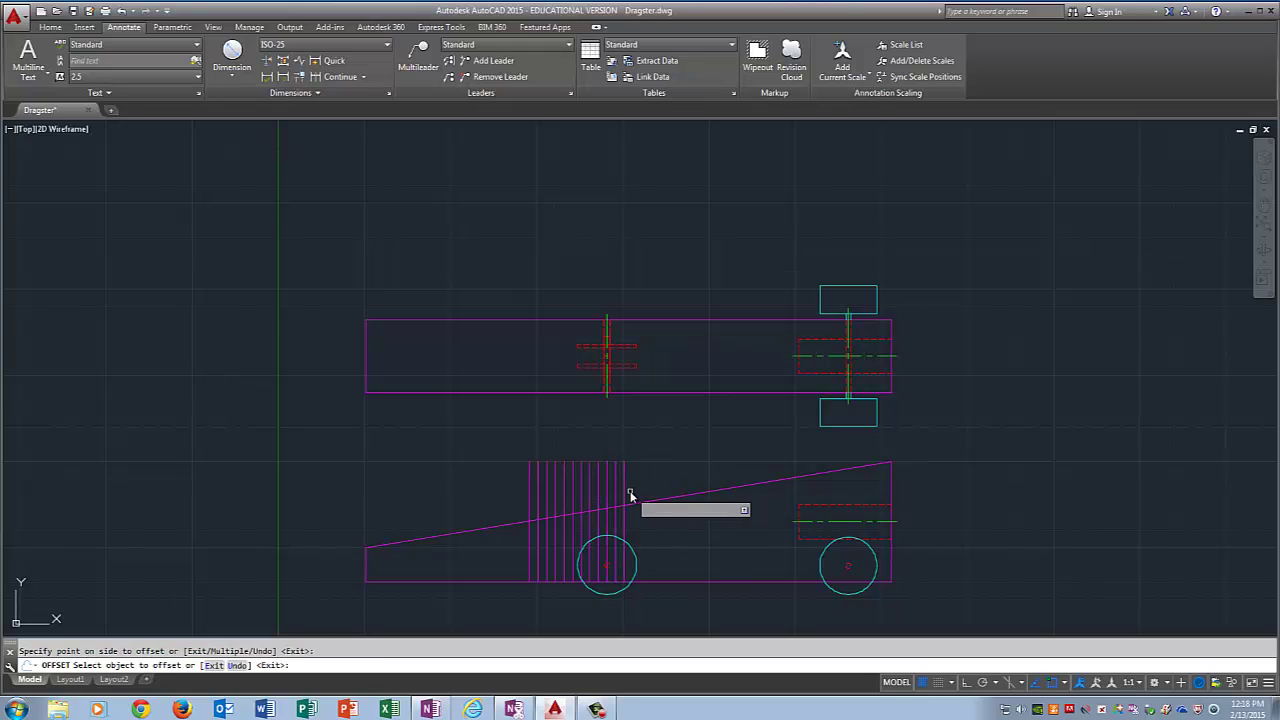
pyautogui.click(622, 490)
pyautogui.click(654, 486)
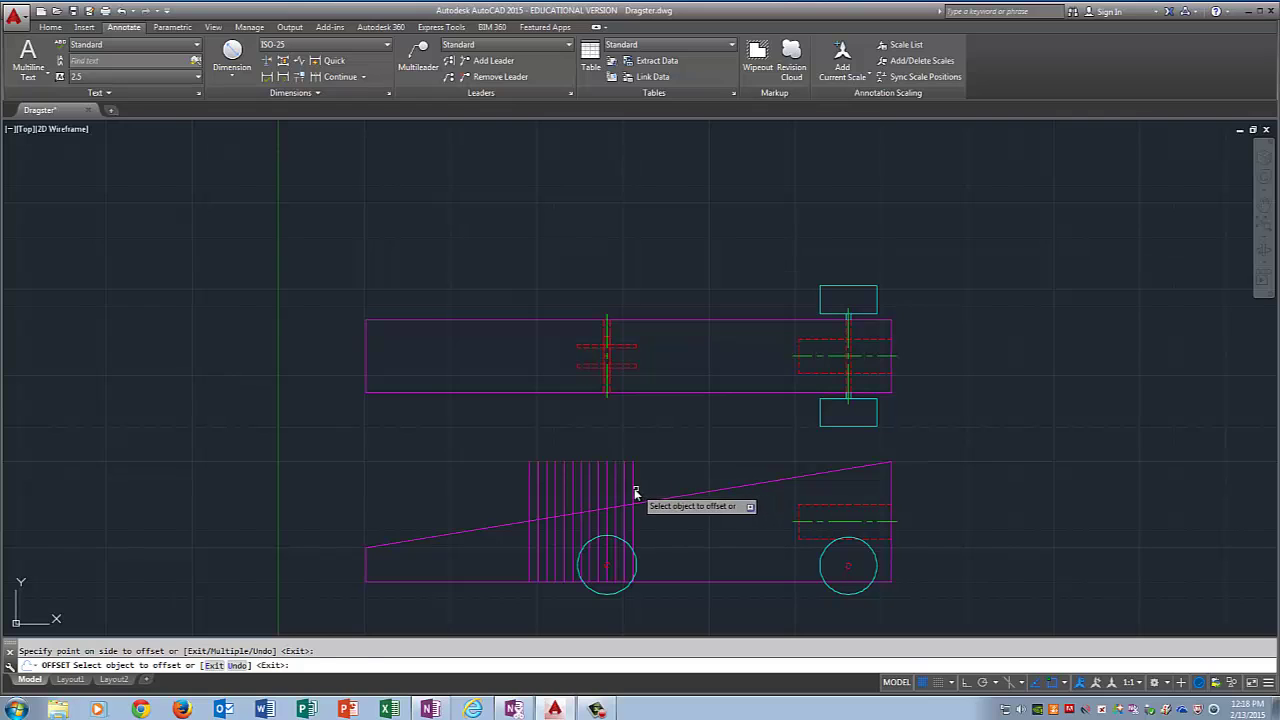
pyautogui.click(634, 488)
pyautogui.click(678, 486)
pyautogui.click(642, 487)
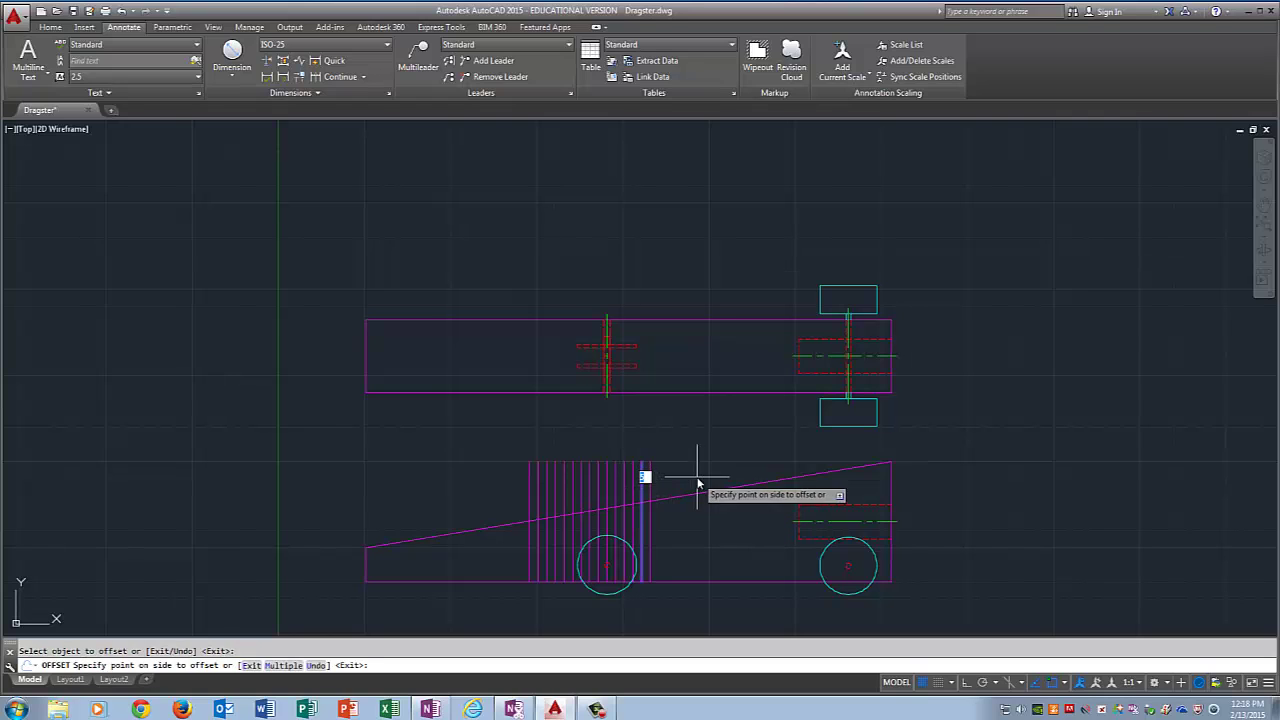
pyautogui.click(668, 487)
pyautogui.click(653, 488)
pyautogui.click(680, 486)
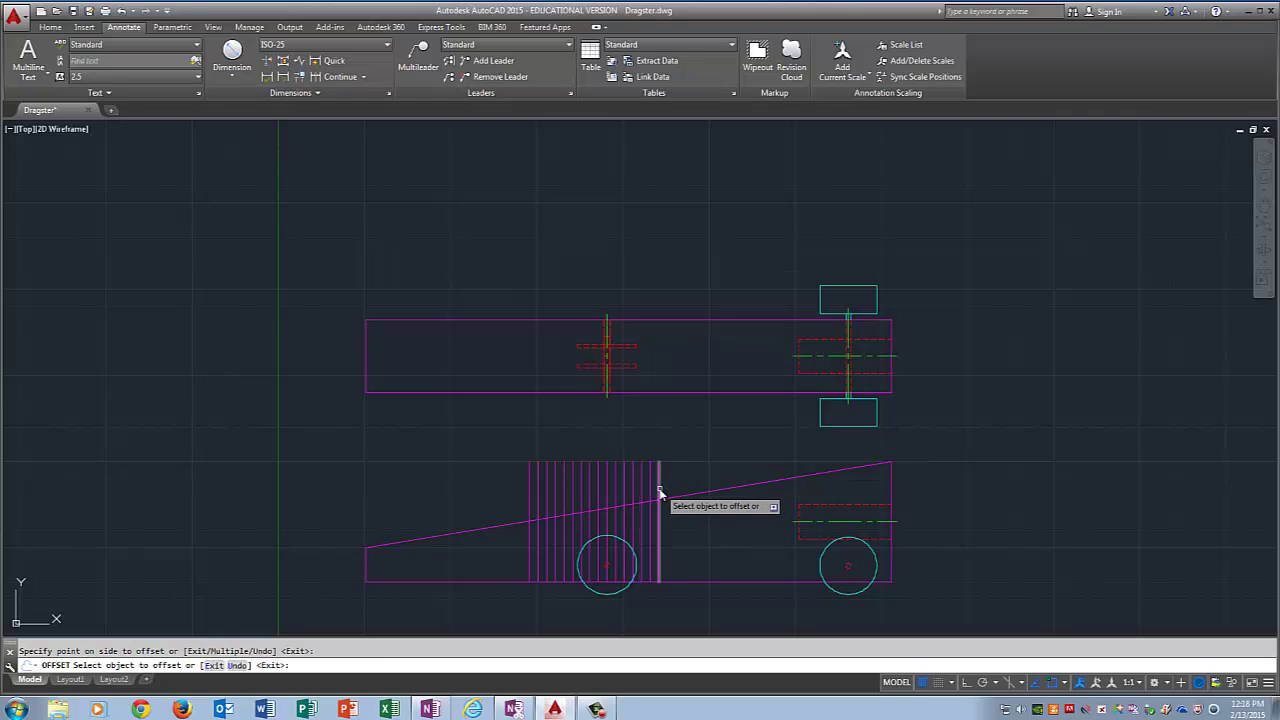
pyautogui.click(660, 489)
pyautogui.click(724, 485)
pyautogui.click(668, 487)
pyautogui.click(704, 486)
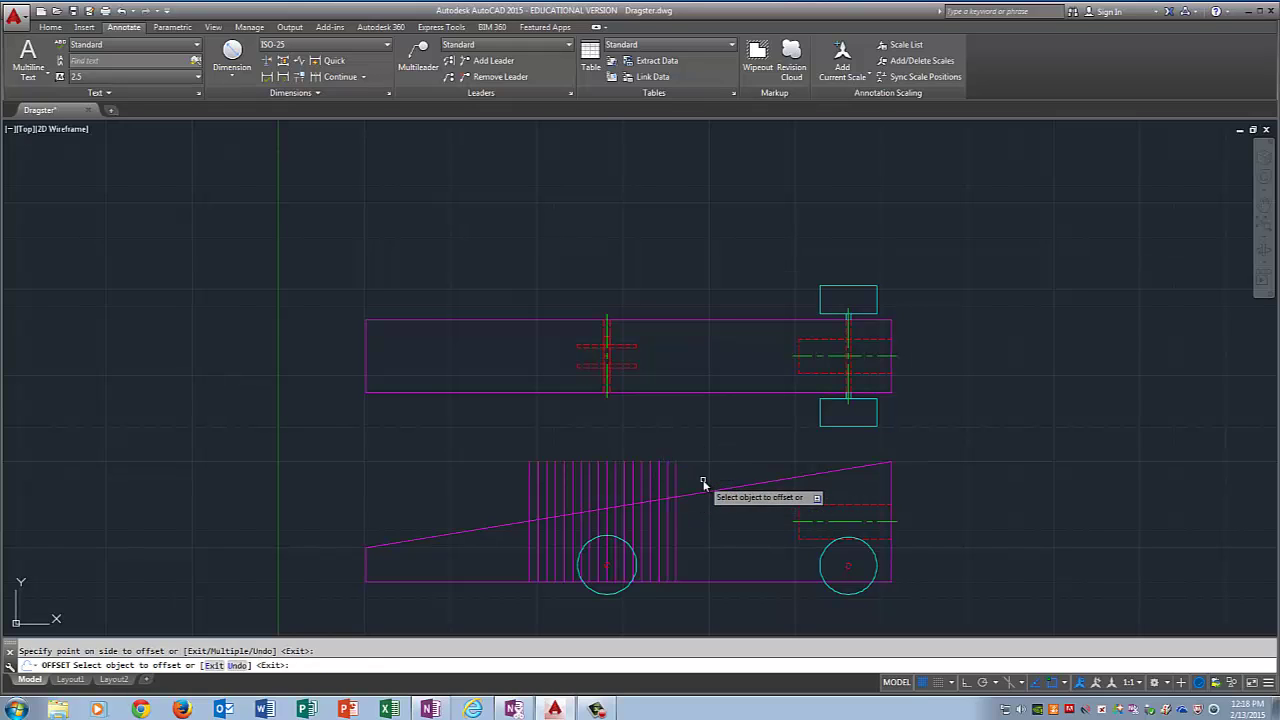
pyautogui.click(677, 485)
pyautogui.click(682, 485)
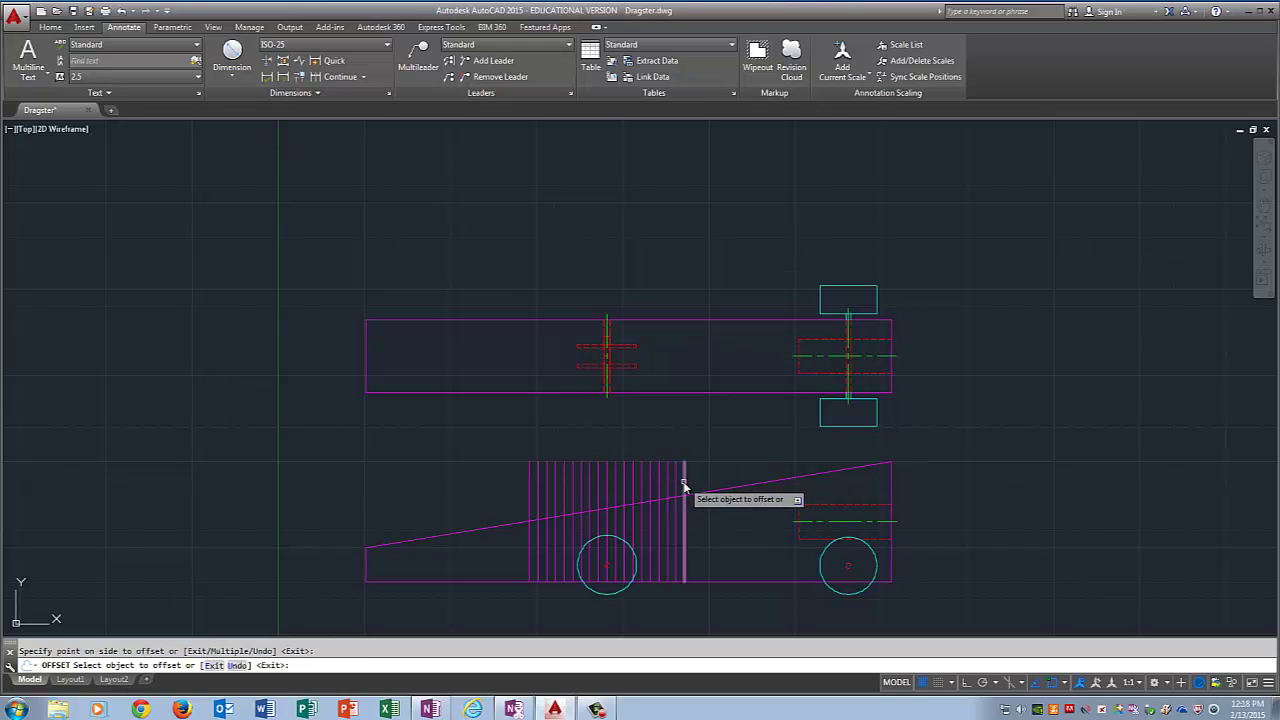
pyautogui.click(684, 487)
pyautogui.click(700, 481)
pyautogui.click(692, 485)
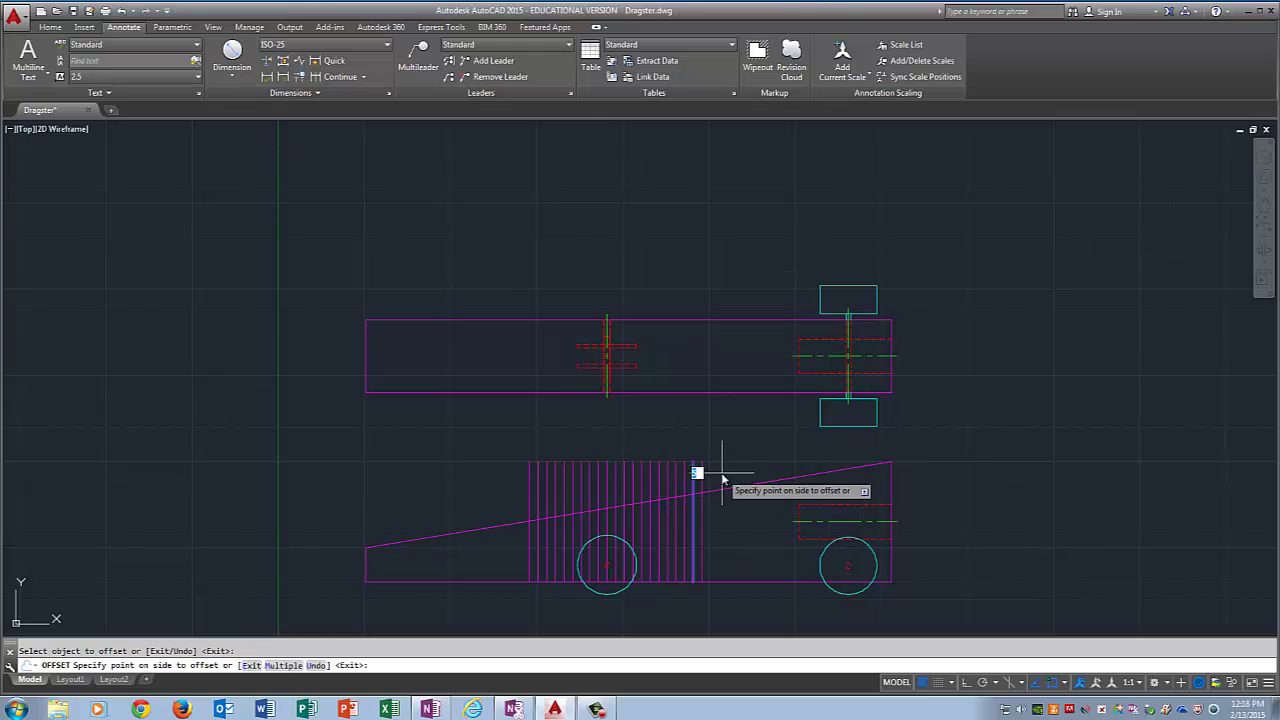
pyautogui.click(707, 486)
pyautogui.click(701, 485)
pyautogui.click(715, 482)
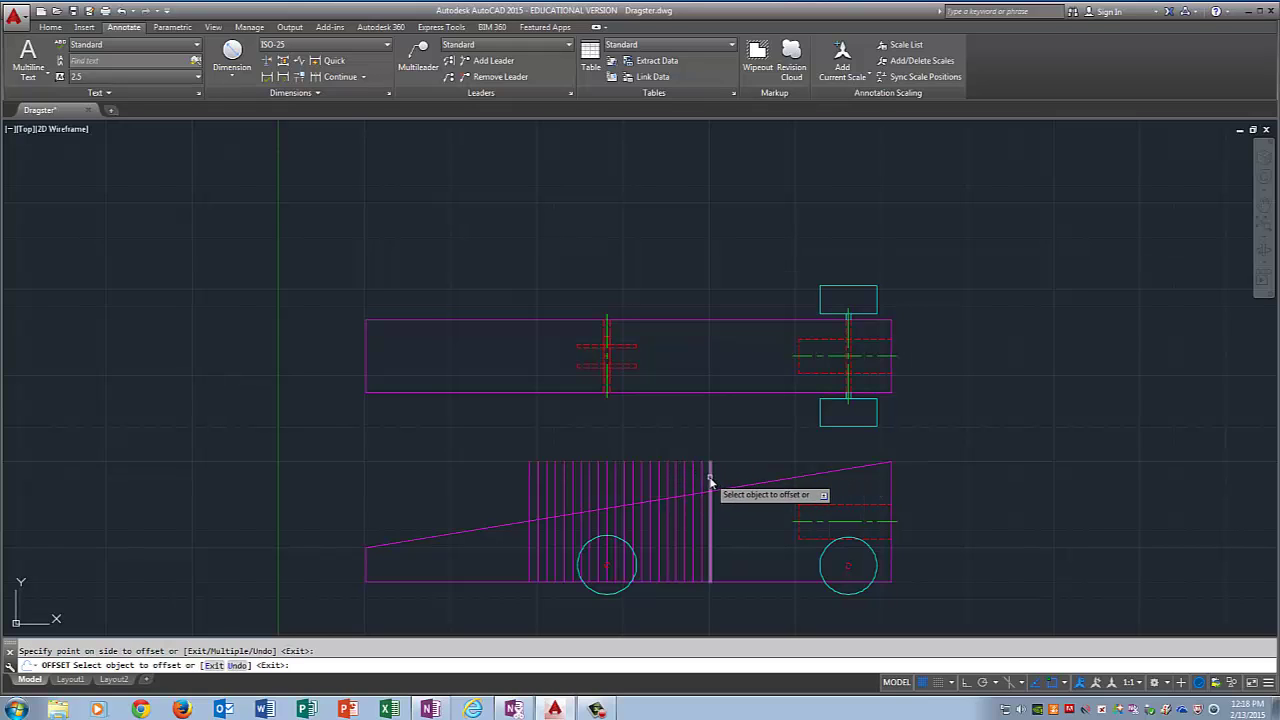
# Continue offsetting vertical lines rightward past the rear wheel toward the rear end.
pyautogui.click(710, 483)
pyautogui.click(729, 480)
pyautogui.click(719, 478)
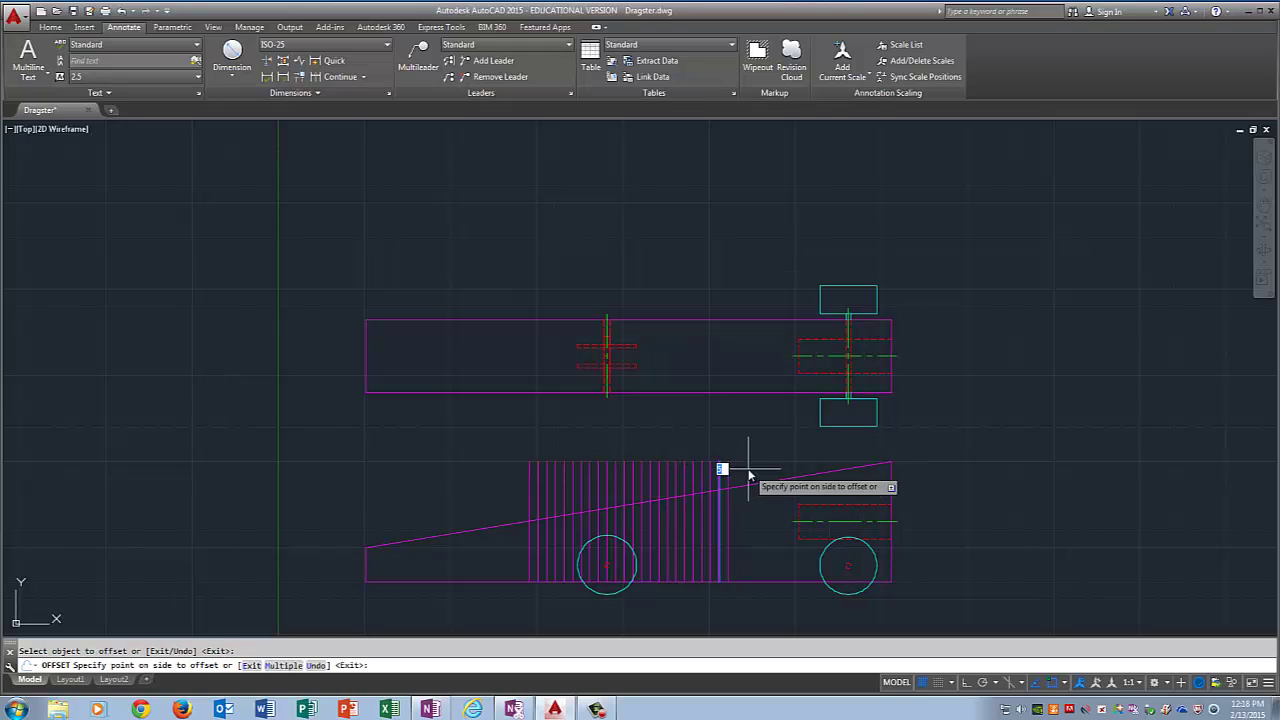
pyautogui.click(749, 476)
pyautogui.click(729, 480)
pyautogui.click(760, 471)
pyautogui.click(738, 480)
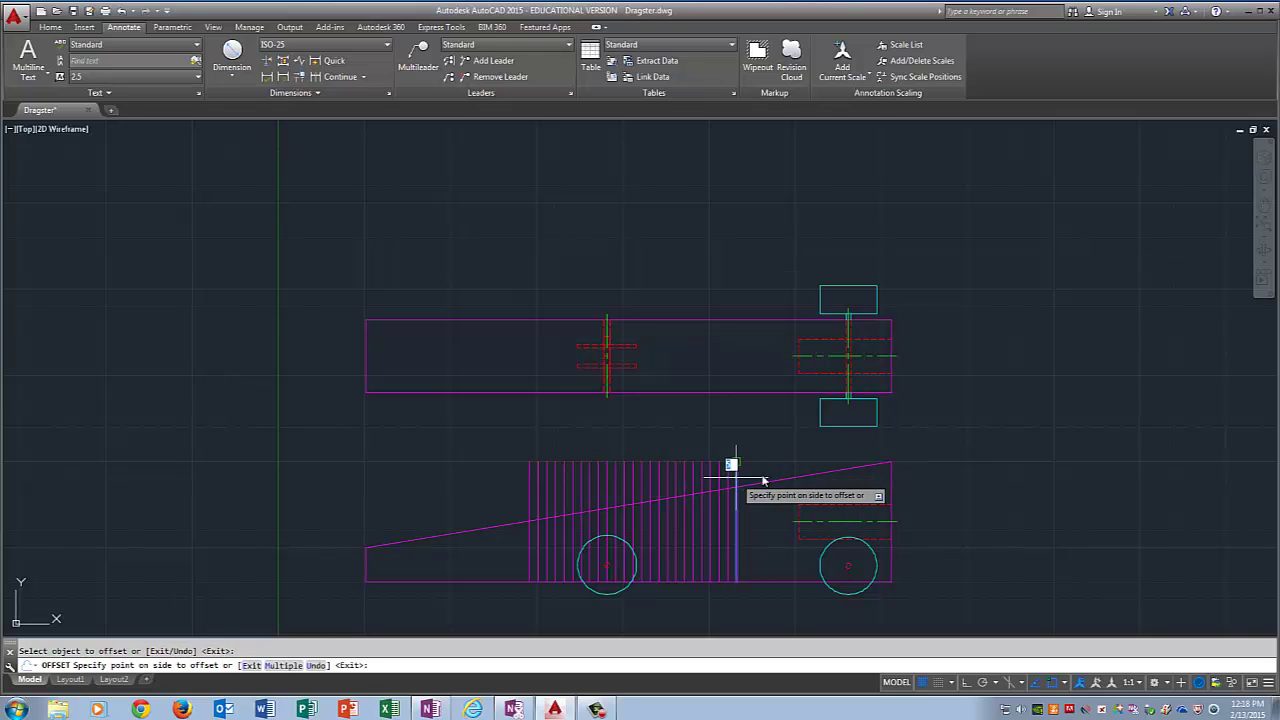
pyautogui.click(762, 481)
pyautogui.click(745, 480)
pyautogui.click(757, 480)
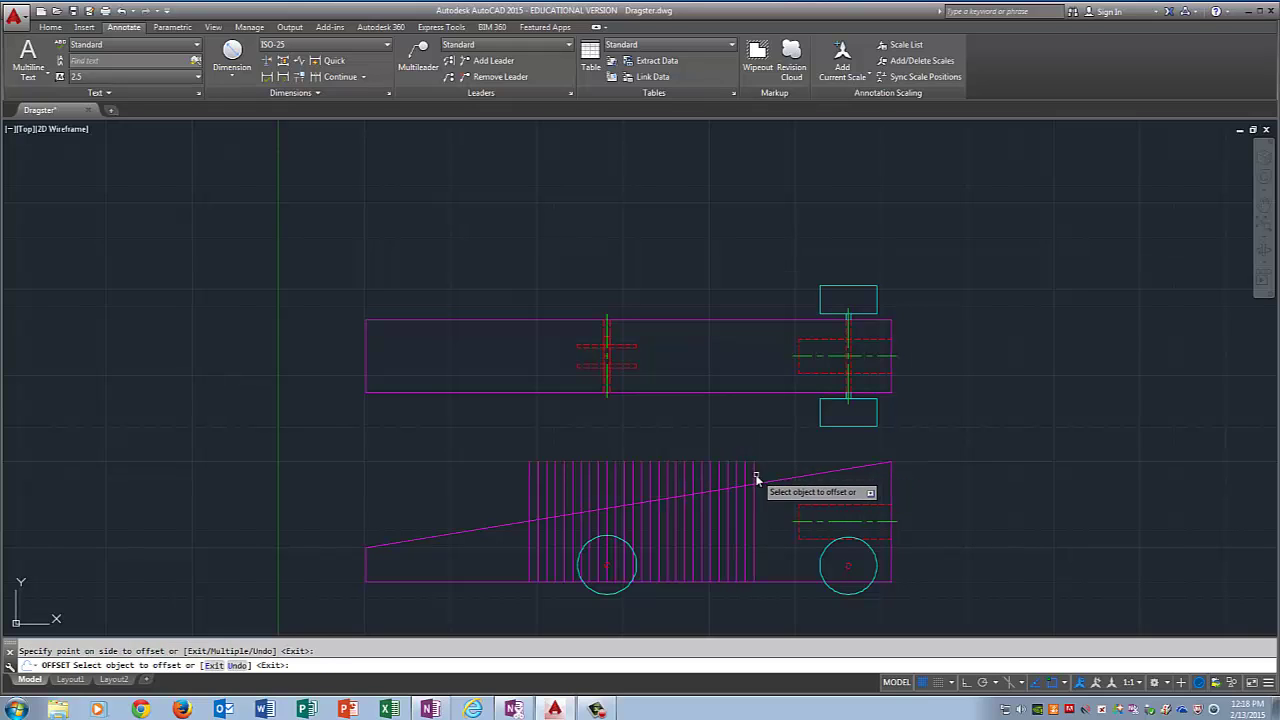
pyautogui.click(755, 471)
pyautogui.click(767, 477)
pyautogui.click(765, 470)
pyautogui.click(774, 477)
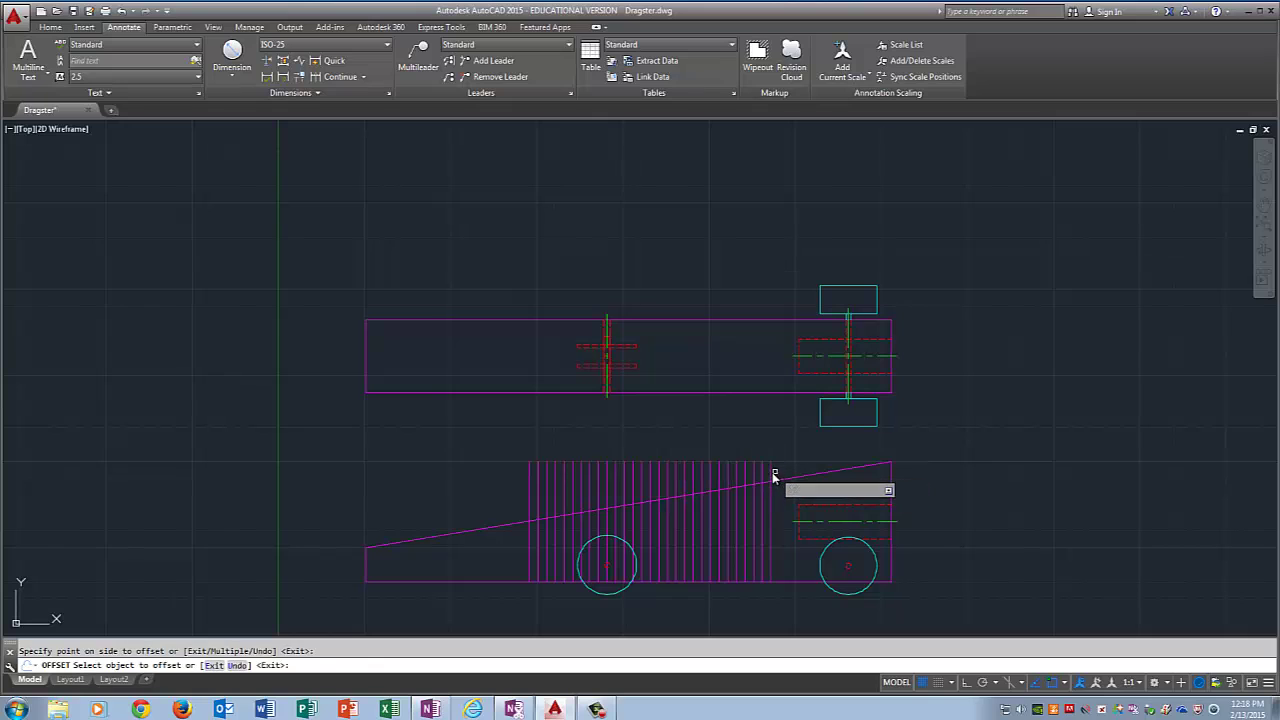
pyautogui.click(772, 468)
pyautogui.click(781, 477)
pyautogui.click(780, 470)
pyautogui.click(789, 476)
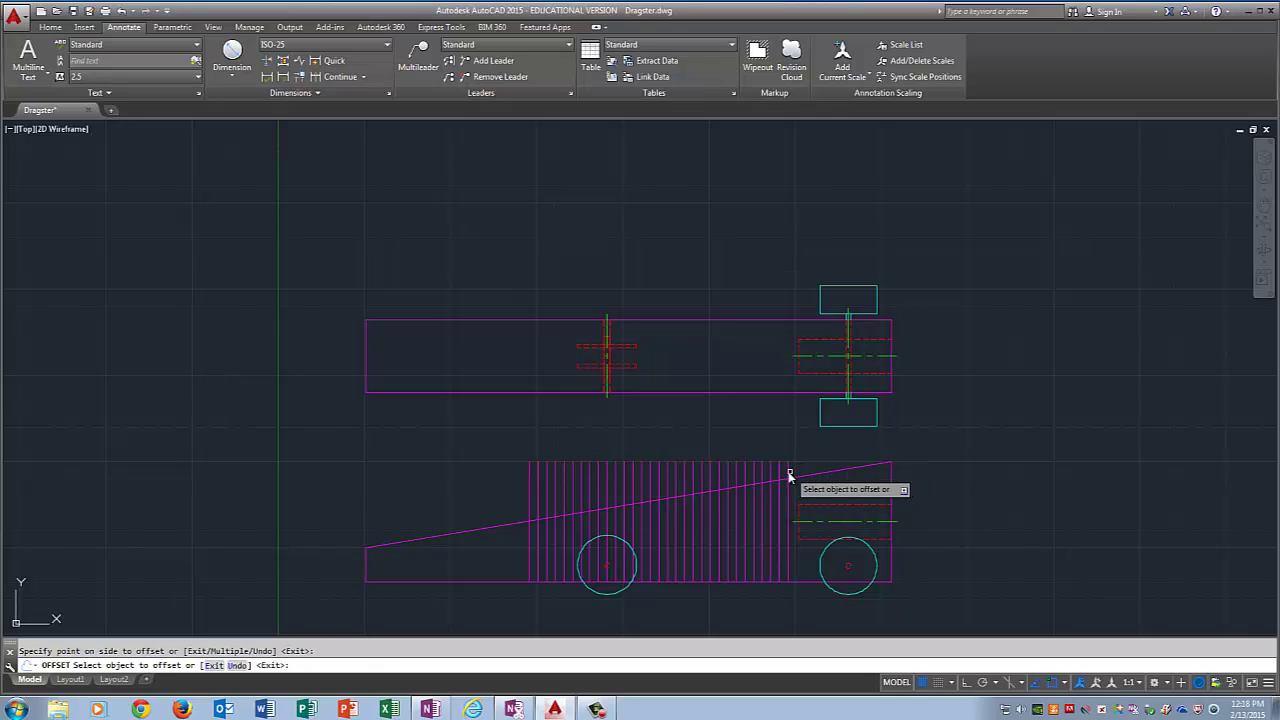
pyautogui.click(787, 472)
pyautogui.click(797, 476)
pyautogui.click(797, 470)
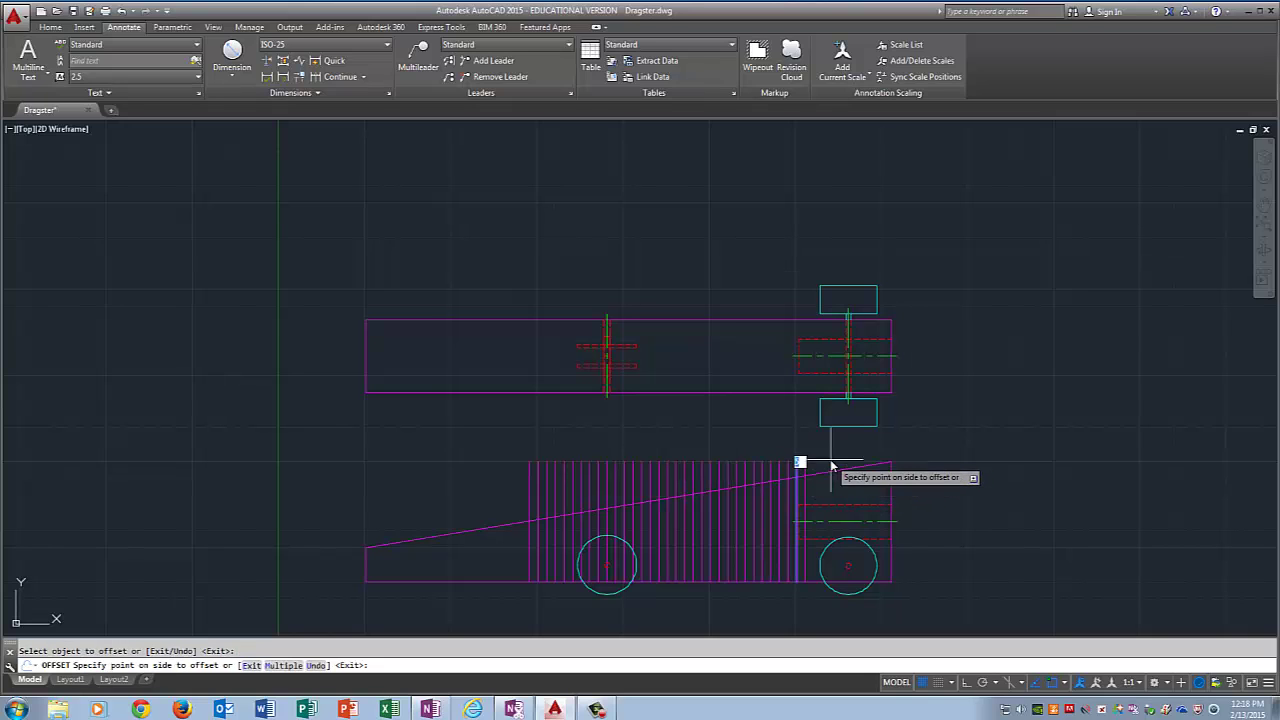
pyautogui.click(806, 476)
pyautogui.click(811, 469)
pyautogui.click(812, 469)
pyautogui.click(821, 476)
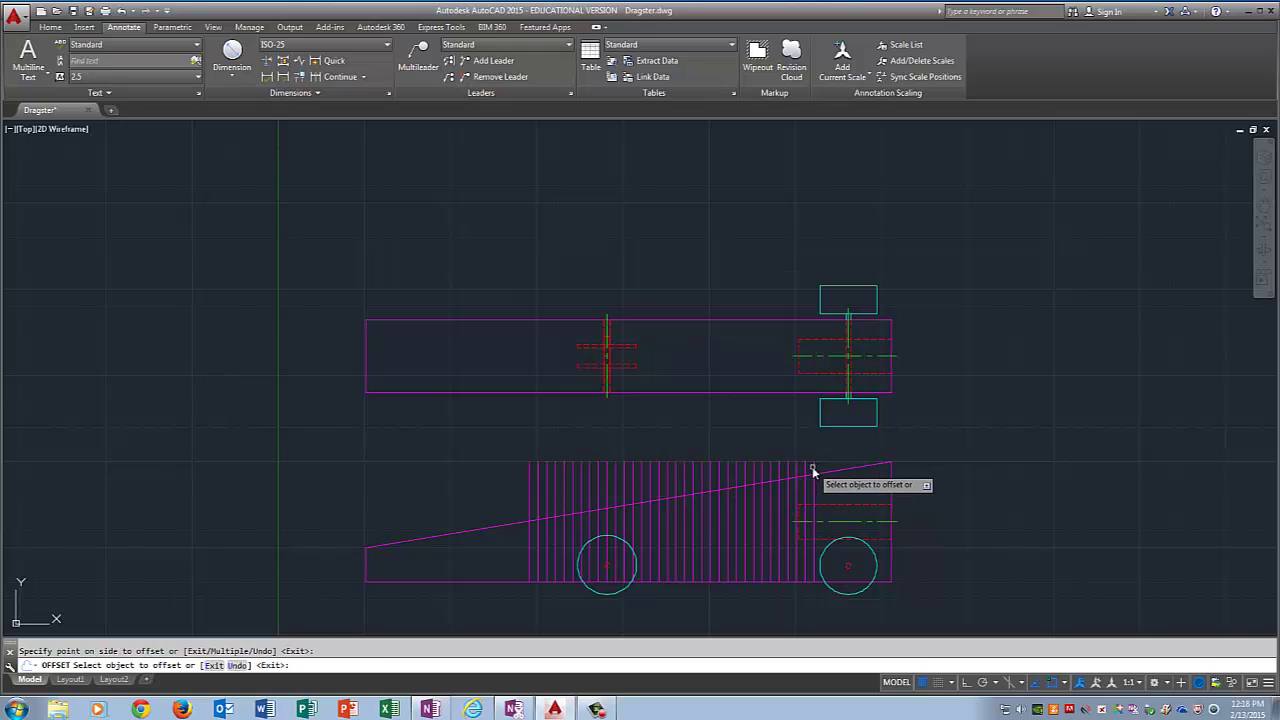
pyautogui.click(818, 467)
pyautogui.click(827, 470)
pyautogui.click(824, 462)
pyautogui.click(845, 467)
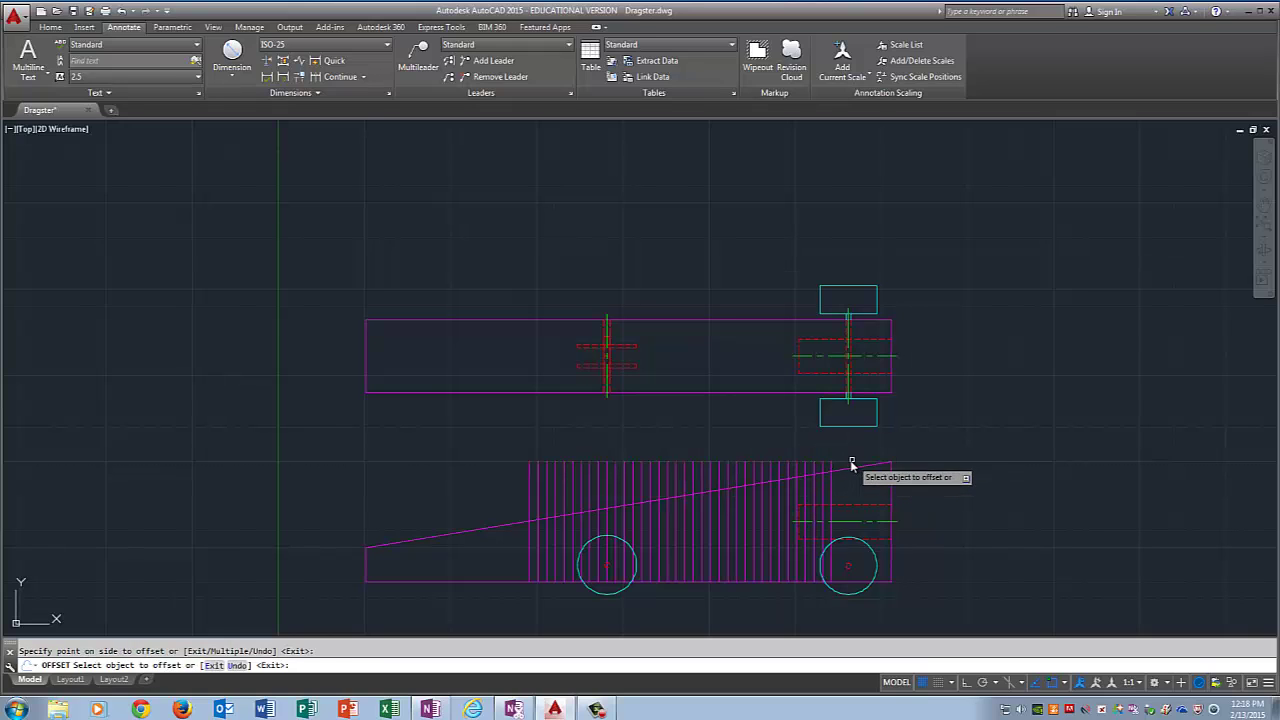
pyautogui.click(832, 468)
pyautogui.click(838, 470)
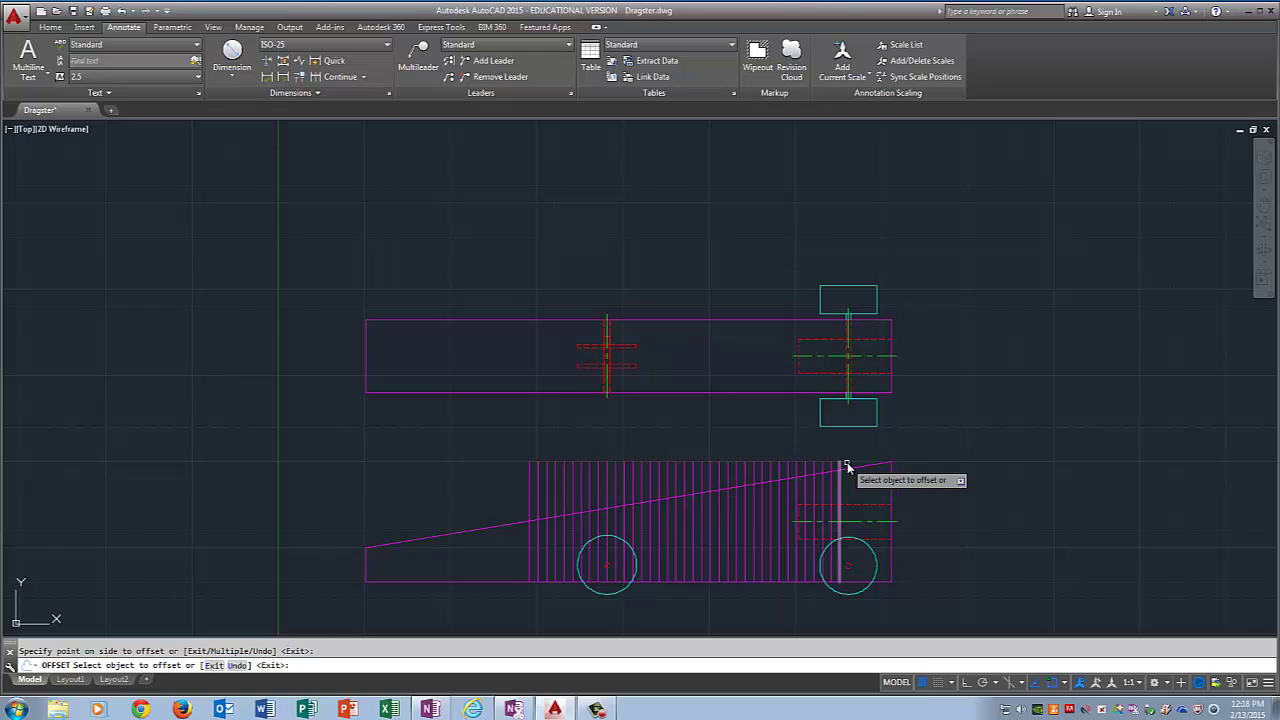
pyautogui.click(840, 467)
pyautogui.click(846, 467)
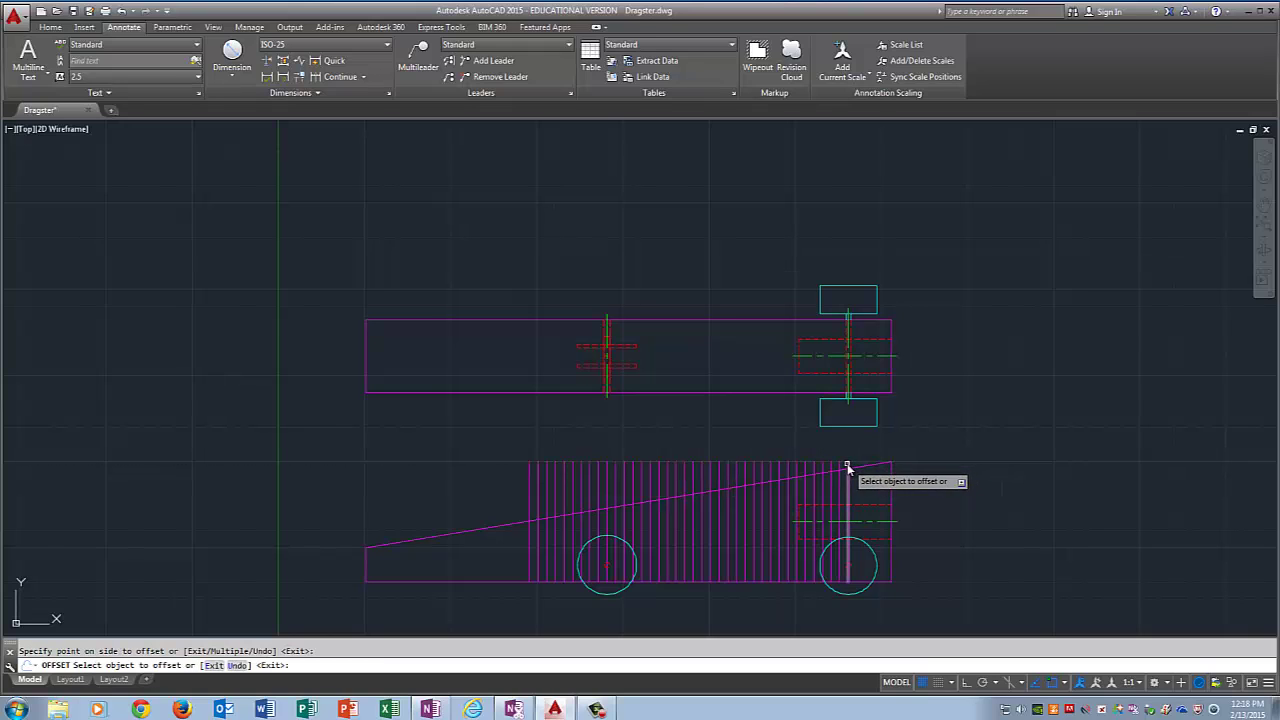
pyautogui.click(847, 467)
pyautogui.click(853, 468)
pyautogui.click(858, 466)
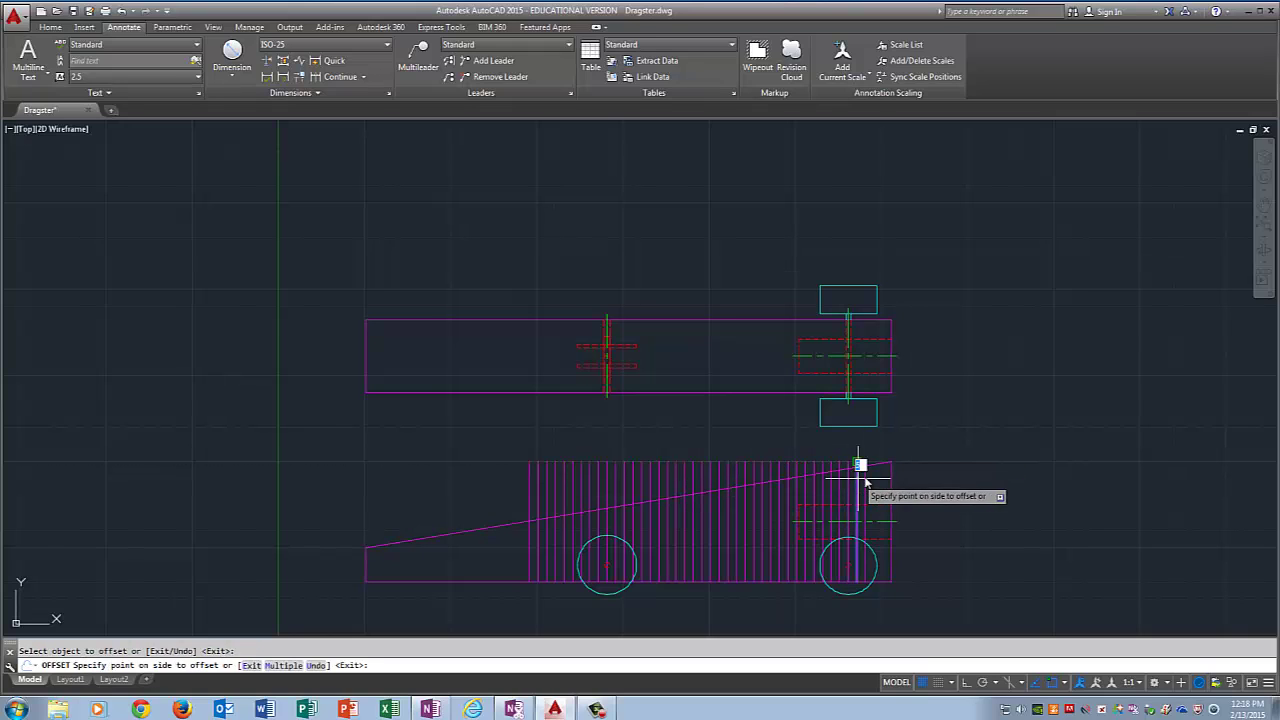
pyautogui.click(866, 482)
pyautogui.click(865, 481)
pyautogui.click(871, 481)
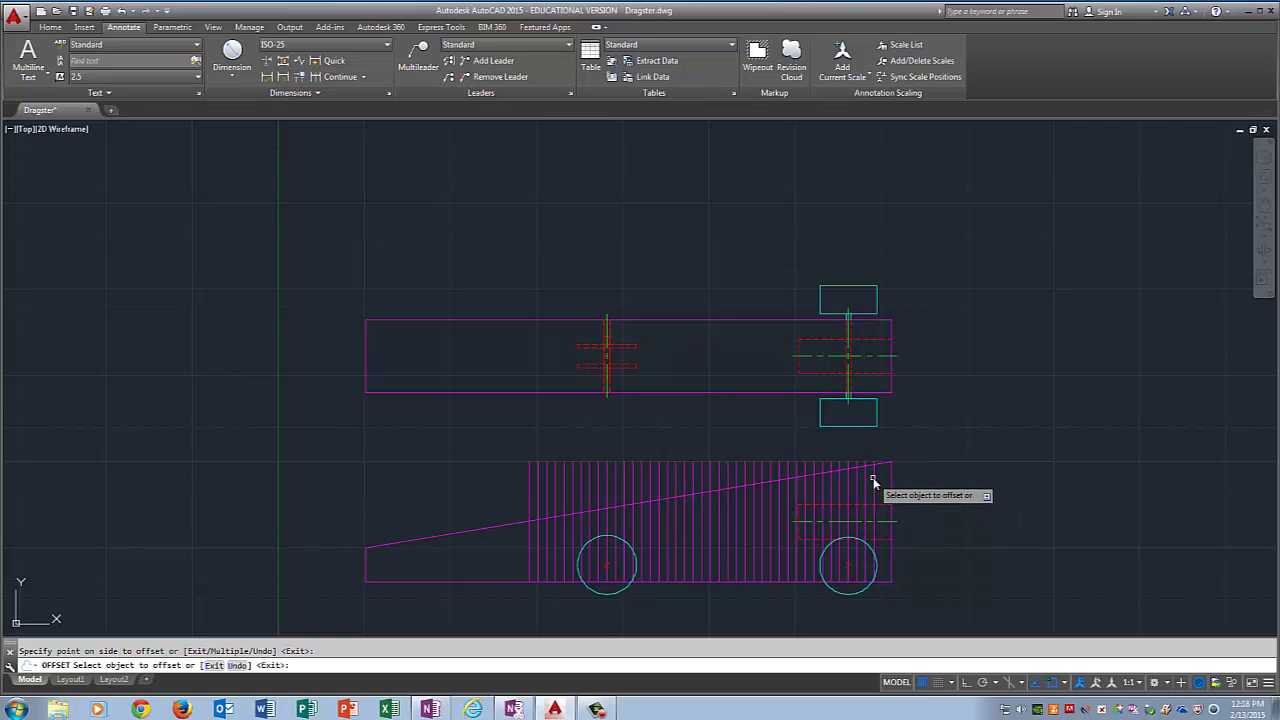
pyautogui.click(873, 466)
pyautogui.click(883, 485)
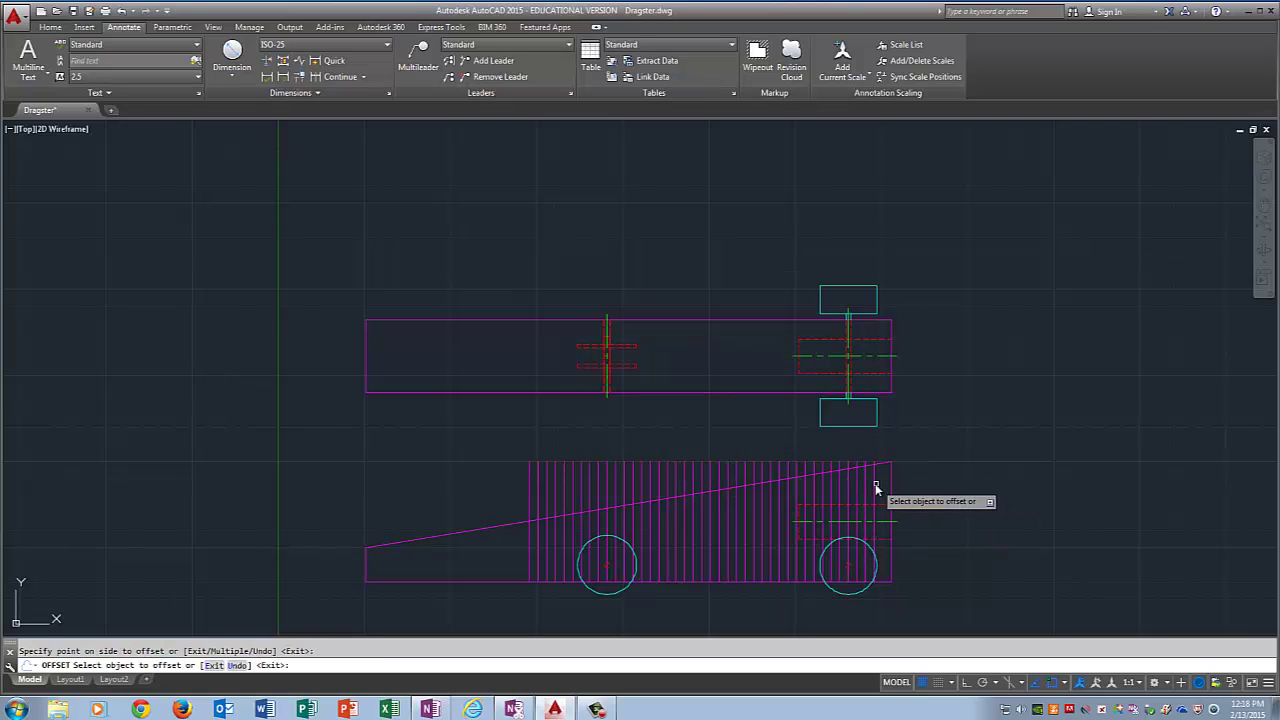
pyautogui.click(880, 468)
pyautogui.click(895, 488)
# Zoom in on the top and side views and end the offset command.
pyautogui.scroll(-2, 712, 612)
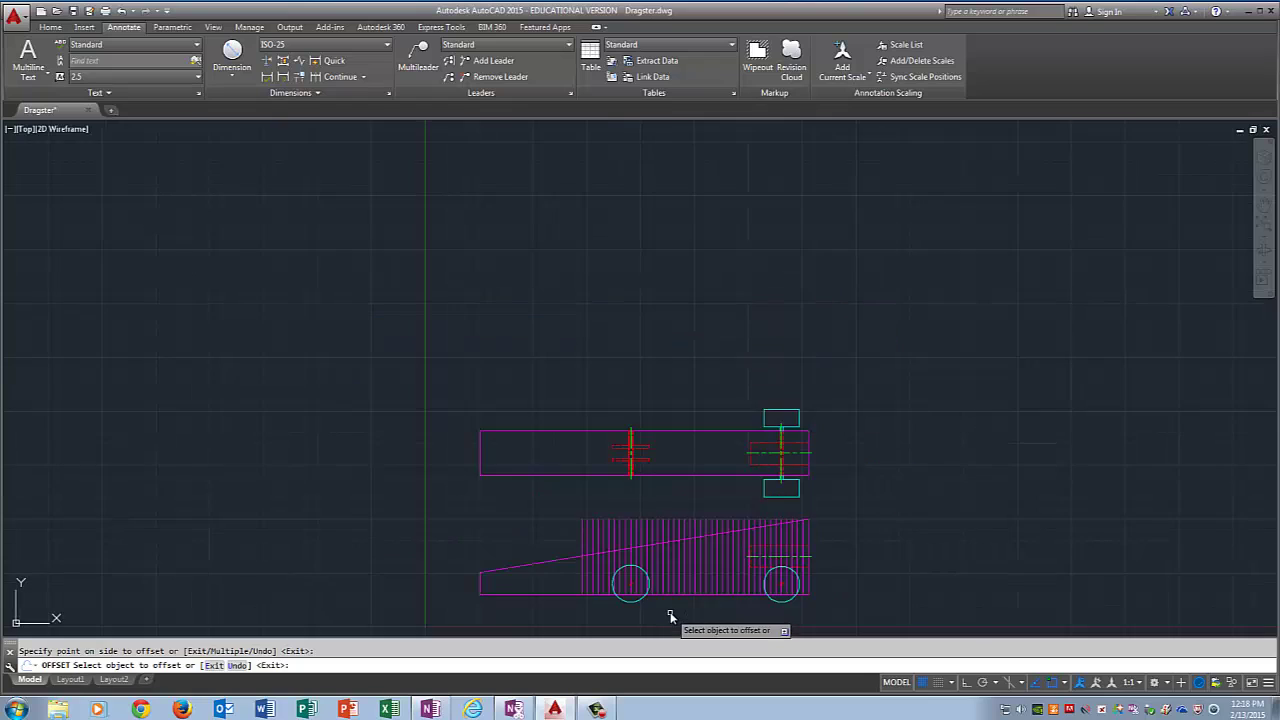
pyautogui.scroll(4, 678, 612)
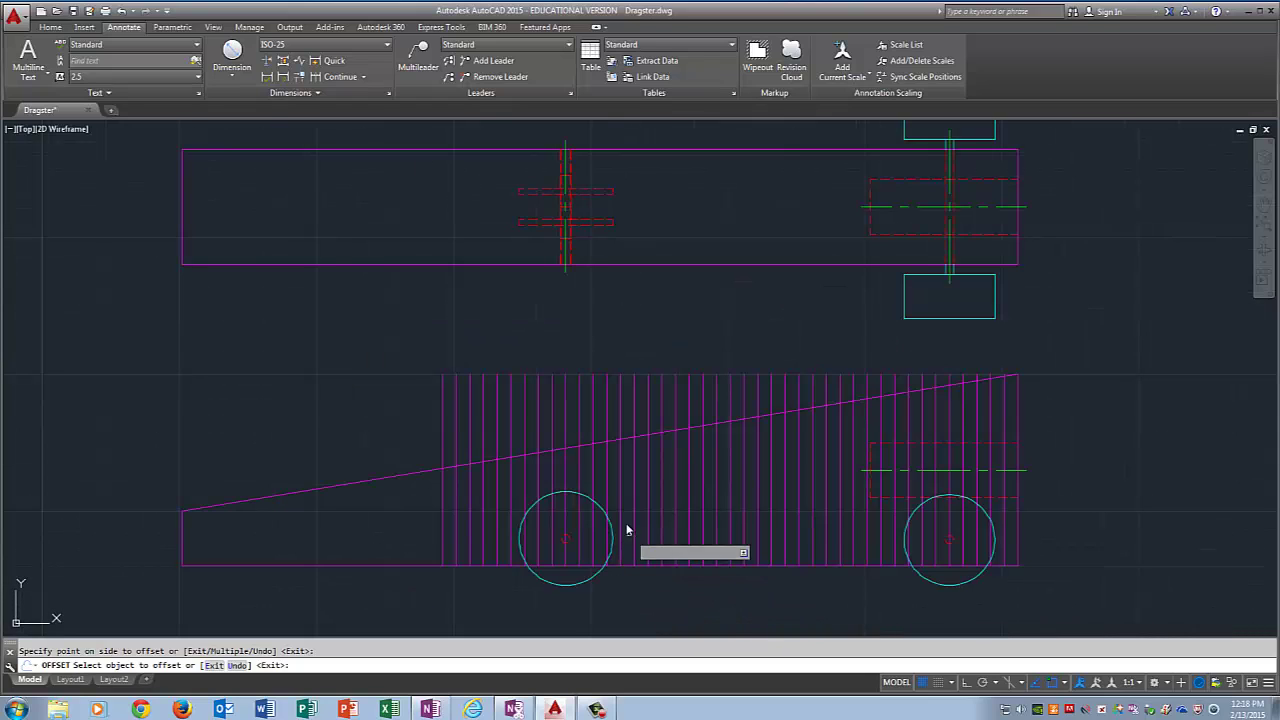
pyautogui.press('Escape')
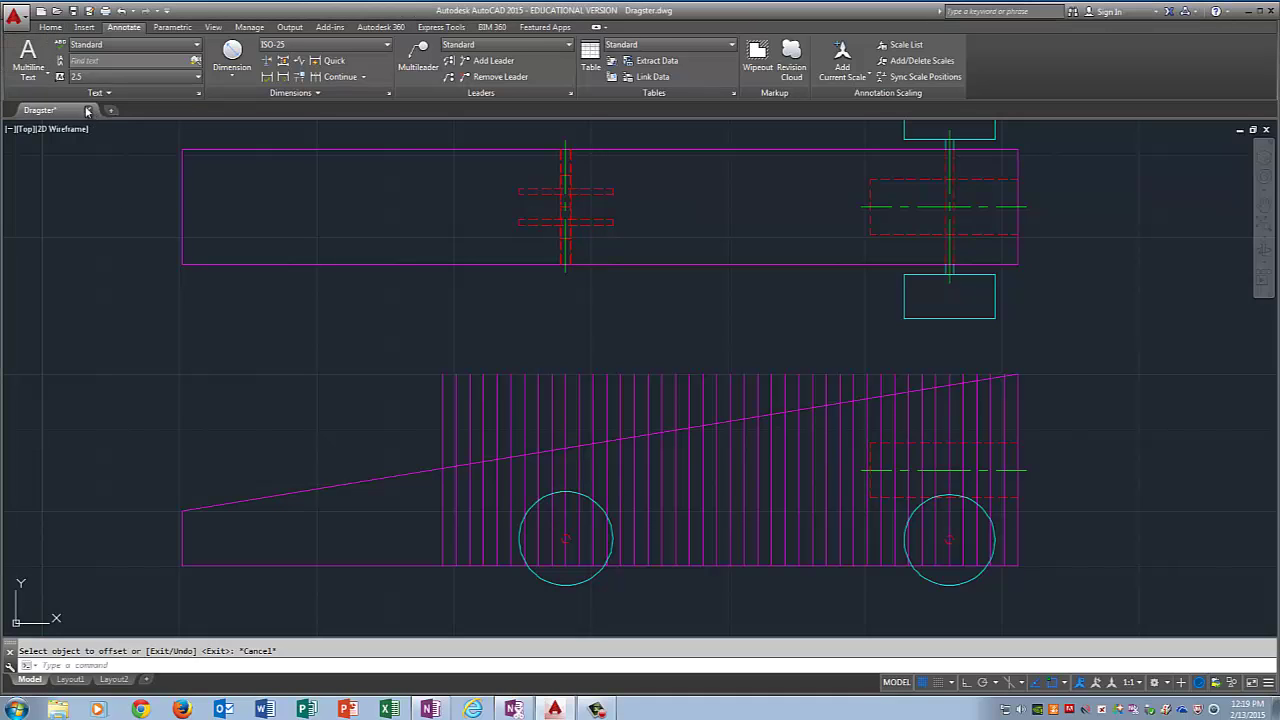
# Draw a cyan polyline from the hatched area's bottom corner, over the left wheel, past the rear end.
pyautogui.click(52, 27)
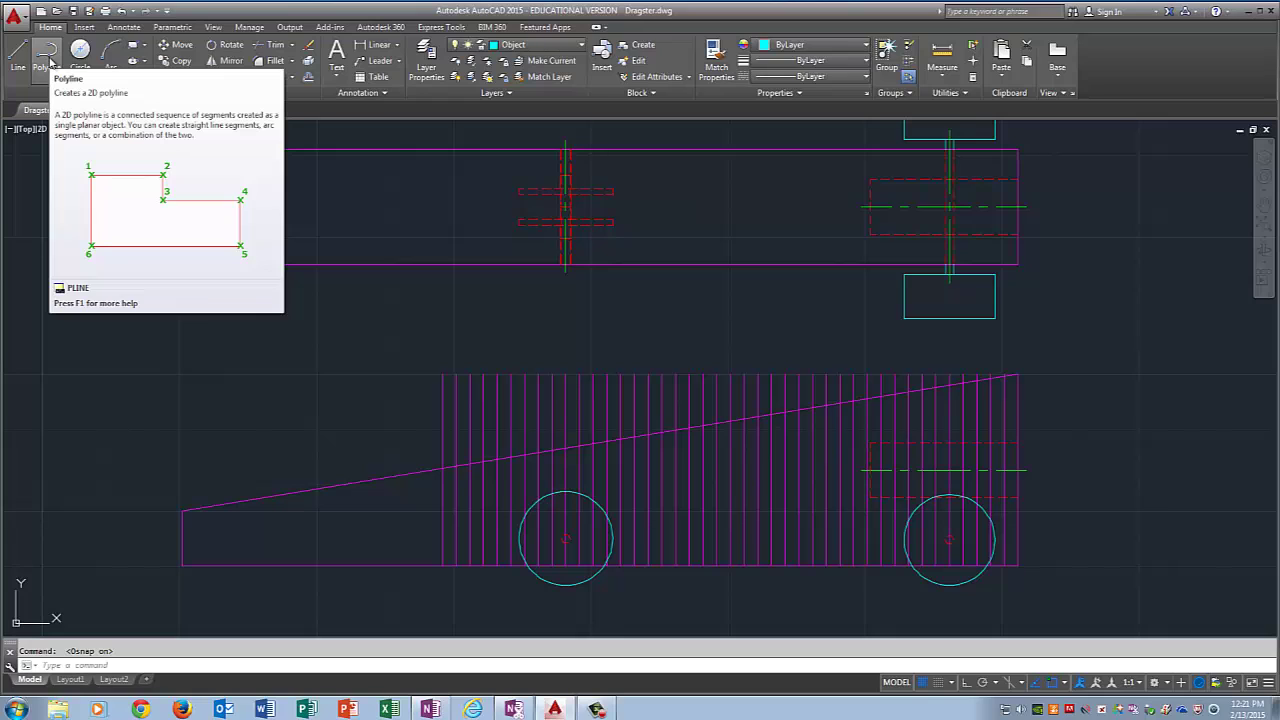
pyautogui.click(47, 58)
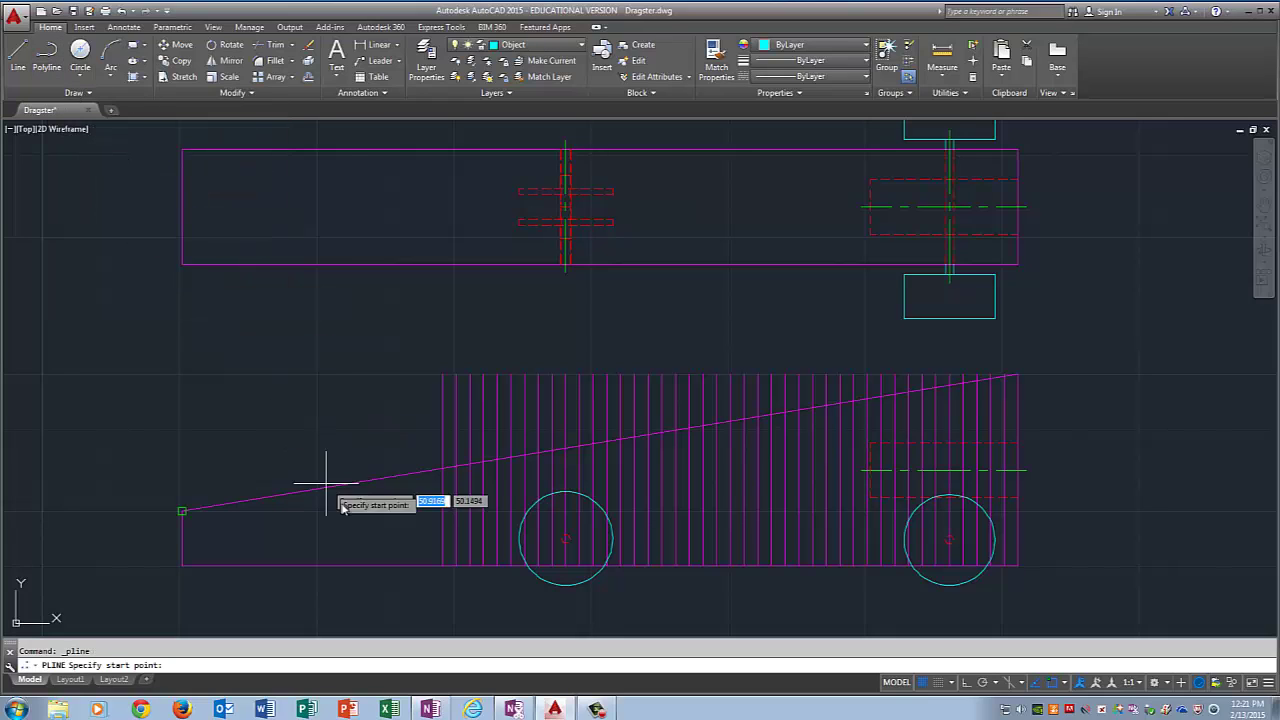
pyautogui.click(442, 567)
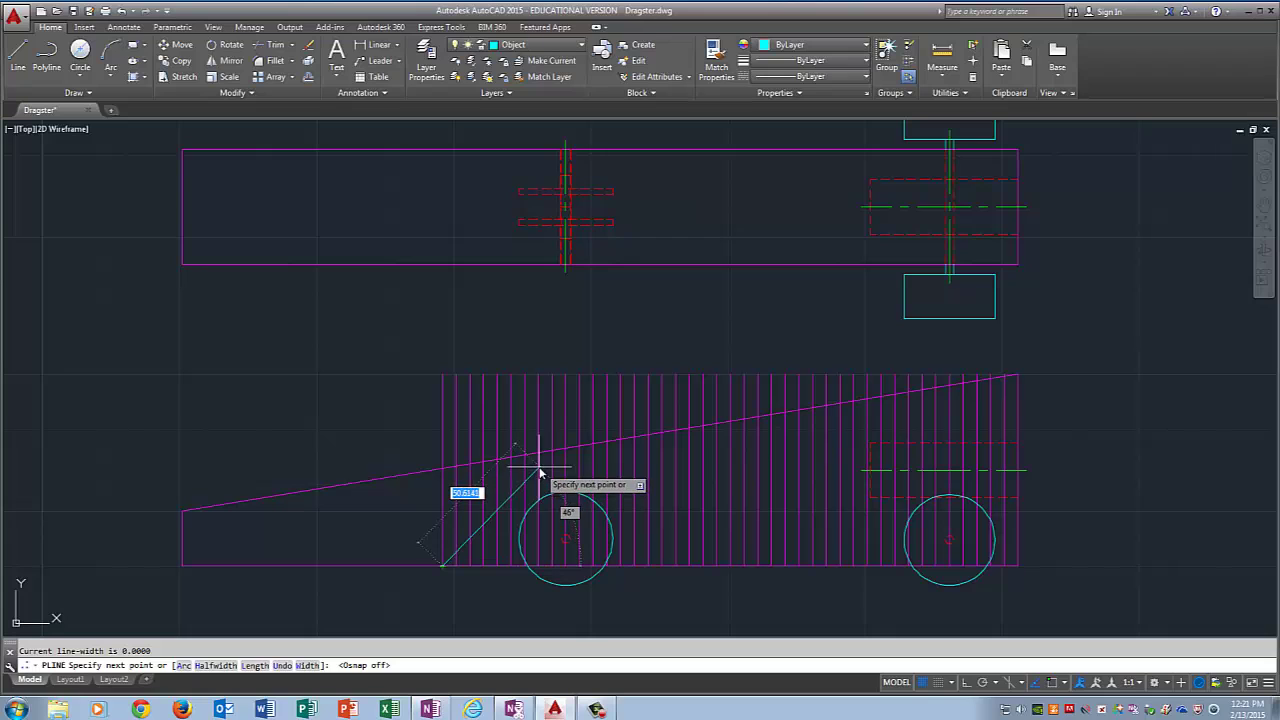
pyautogui.click(542, 469)
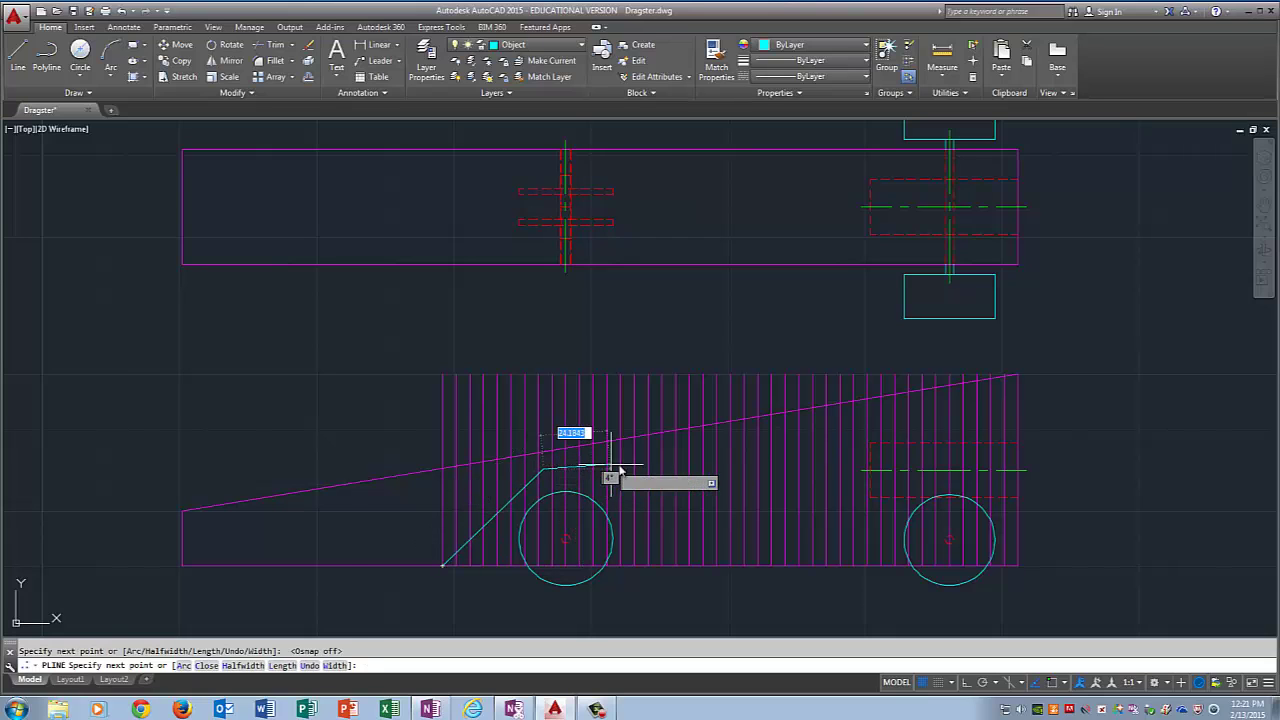
pyautogui.click(795, 447)
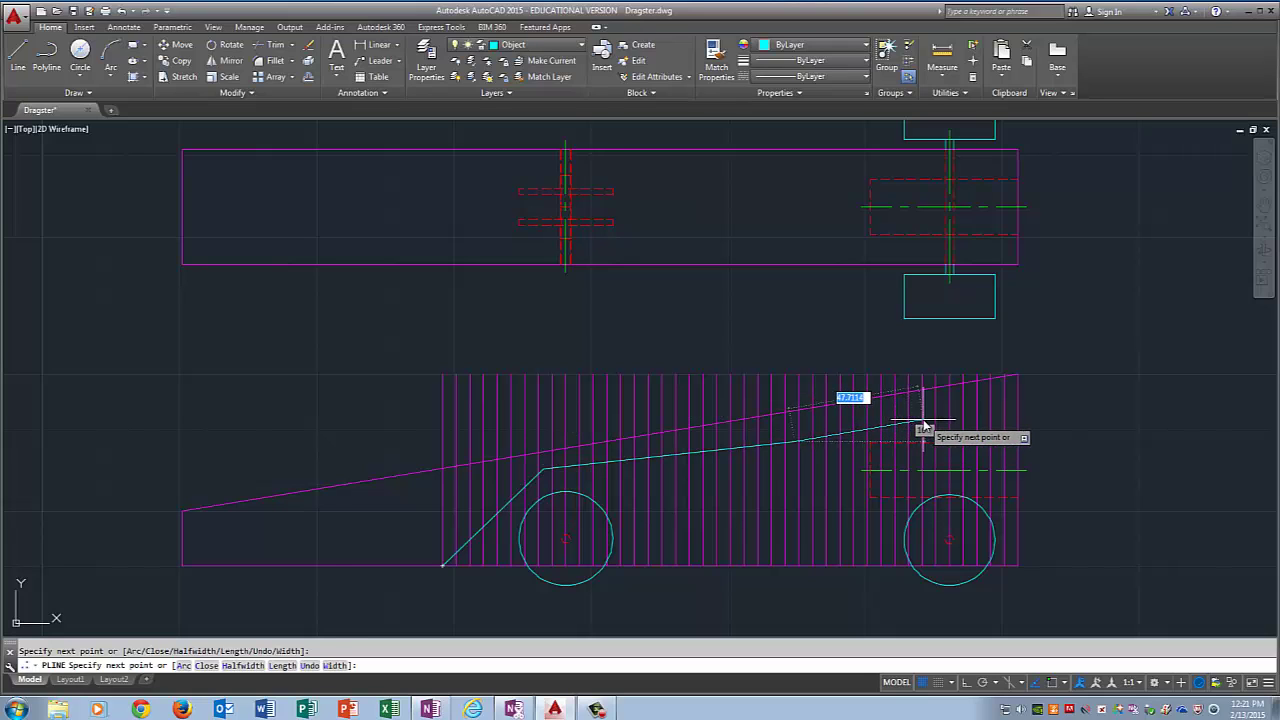
pyautogui.click(922, 421)
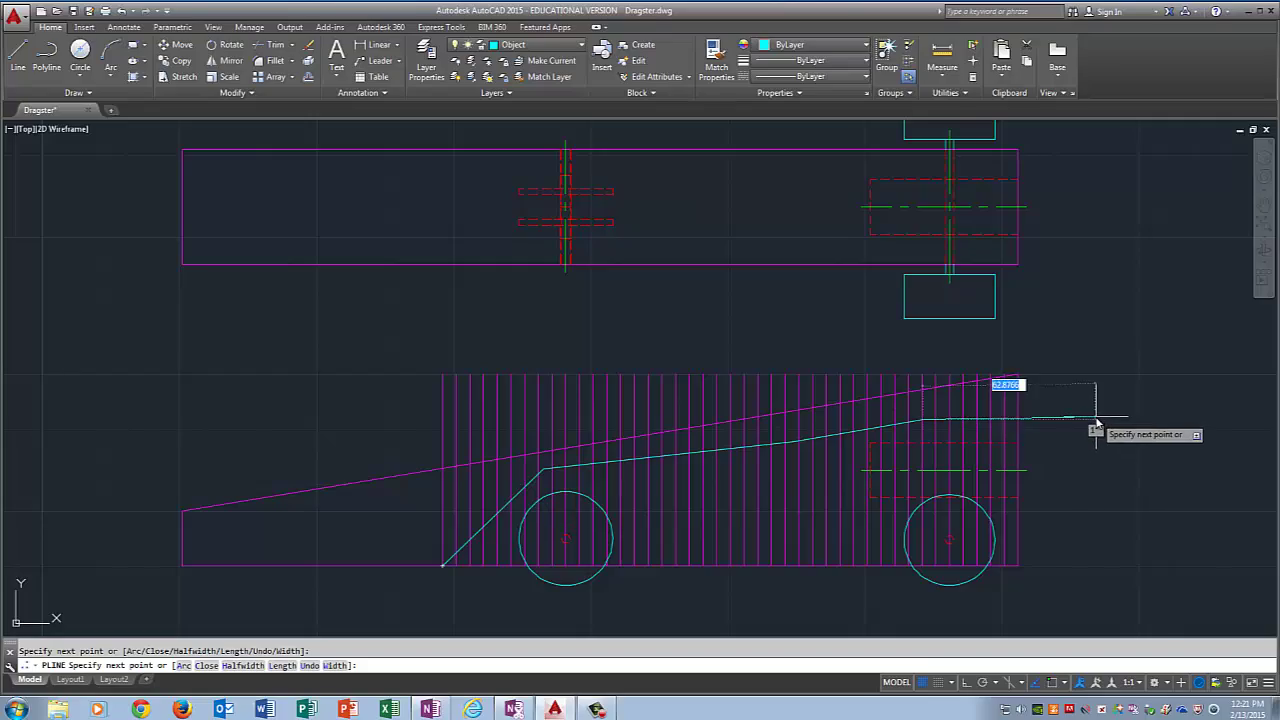
pyautogui.rightClick(1098, 424)
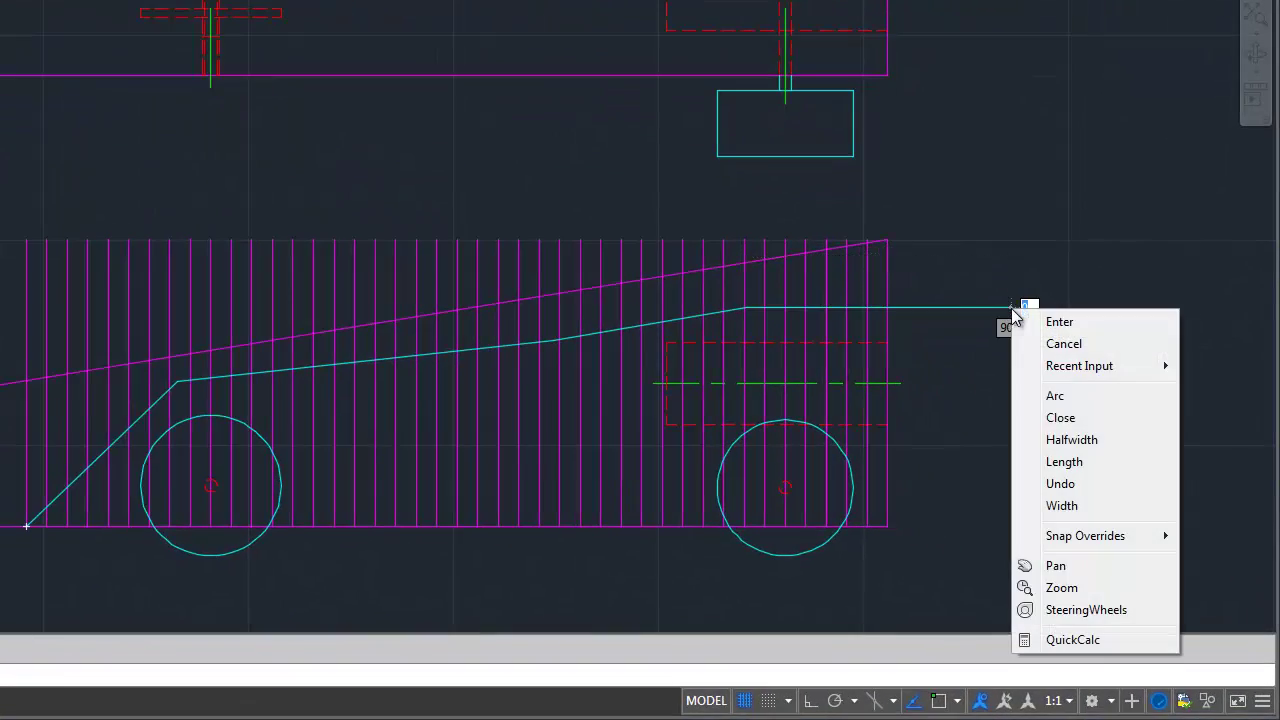
pyautogui.click(1059, 321)
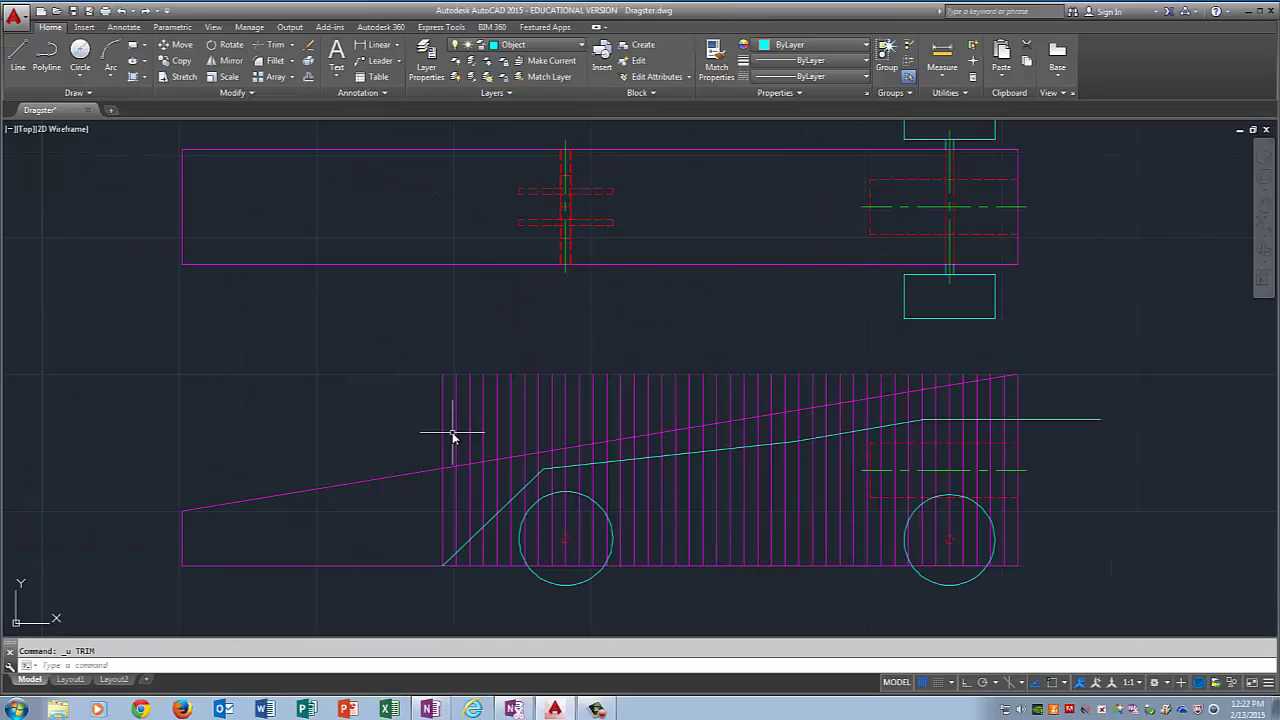
pyautogui.write('TRIM')
# Trim the cyan profile's overhang at the body's right vertical edge.
pyautogui.press('Return')
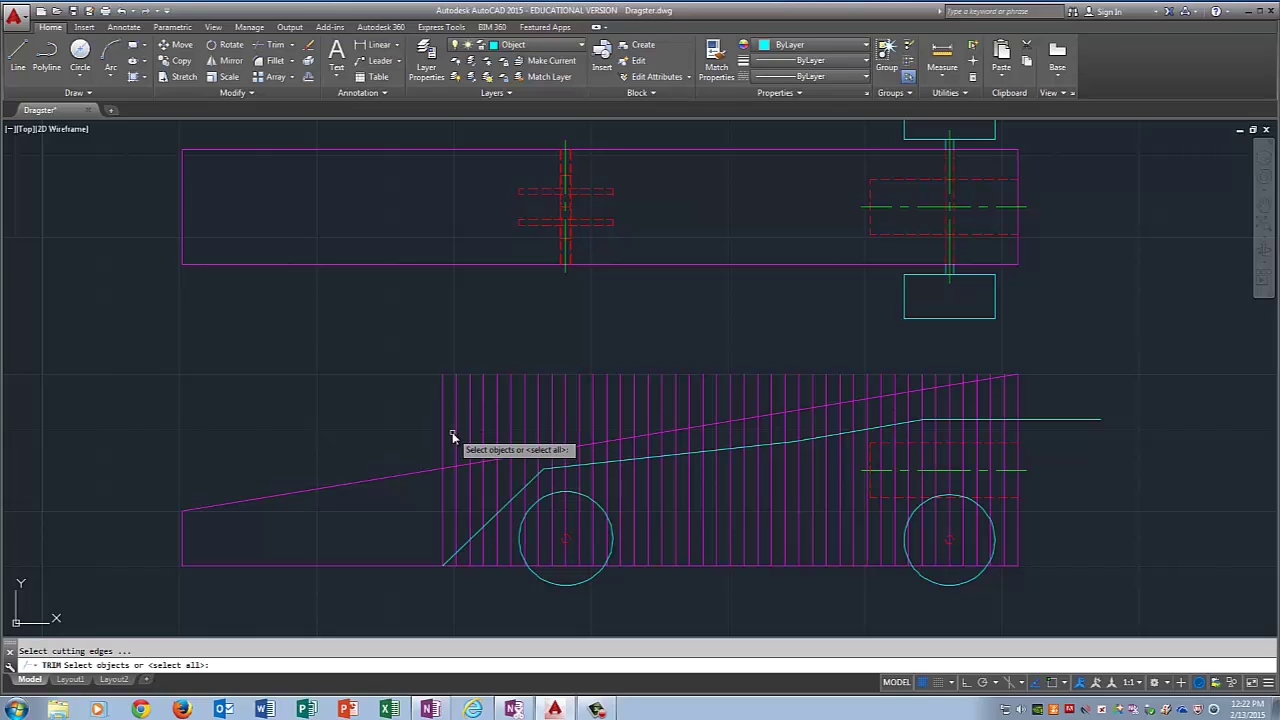
pyautogui.click(1019, 406)
pyautogui.press('Return')
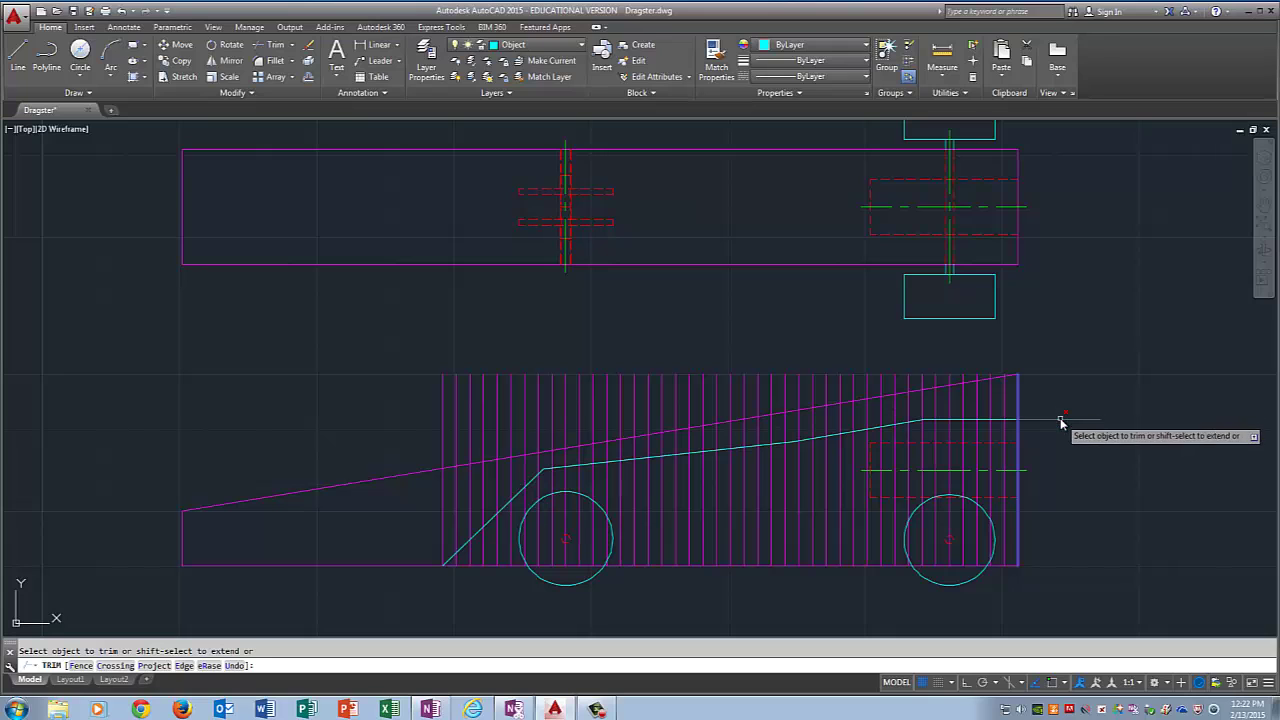
pyautogui.click(1061, 421)
pyautogui.press('Return')
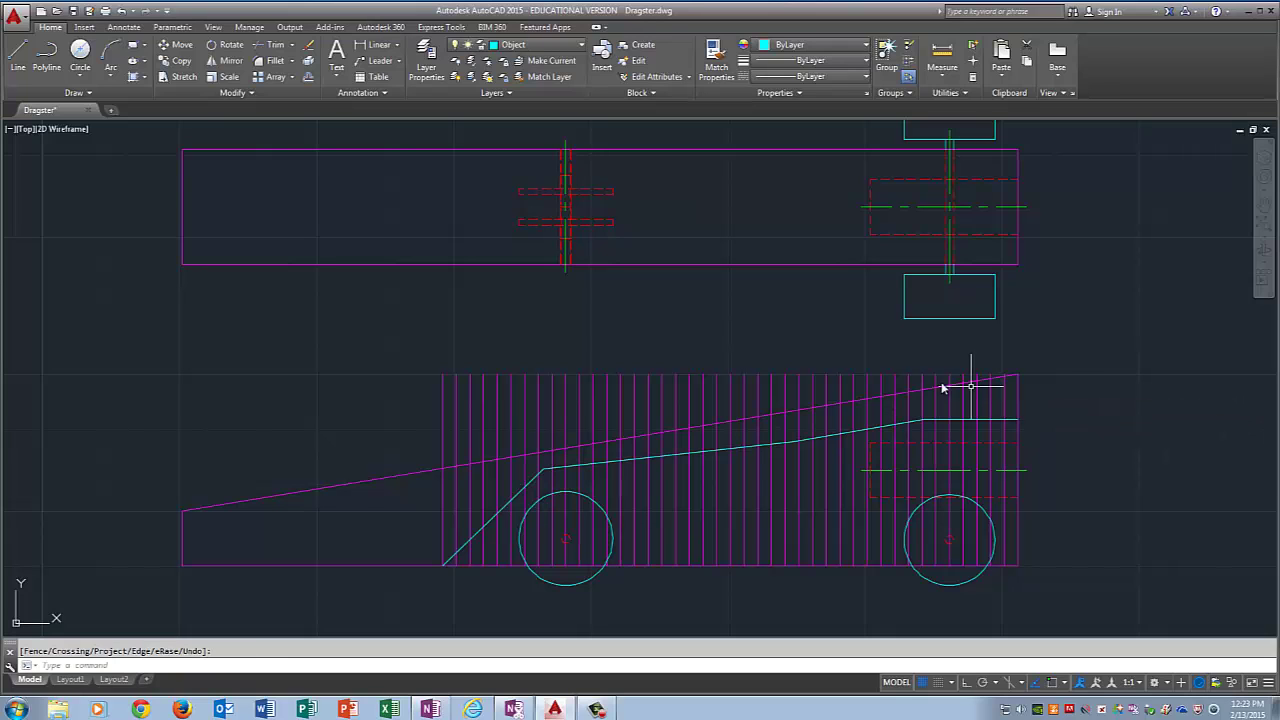
pyautogui.scroll(5, 545, 476)
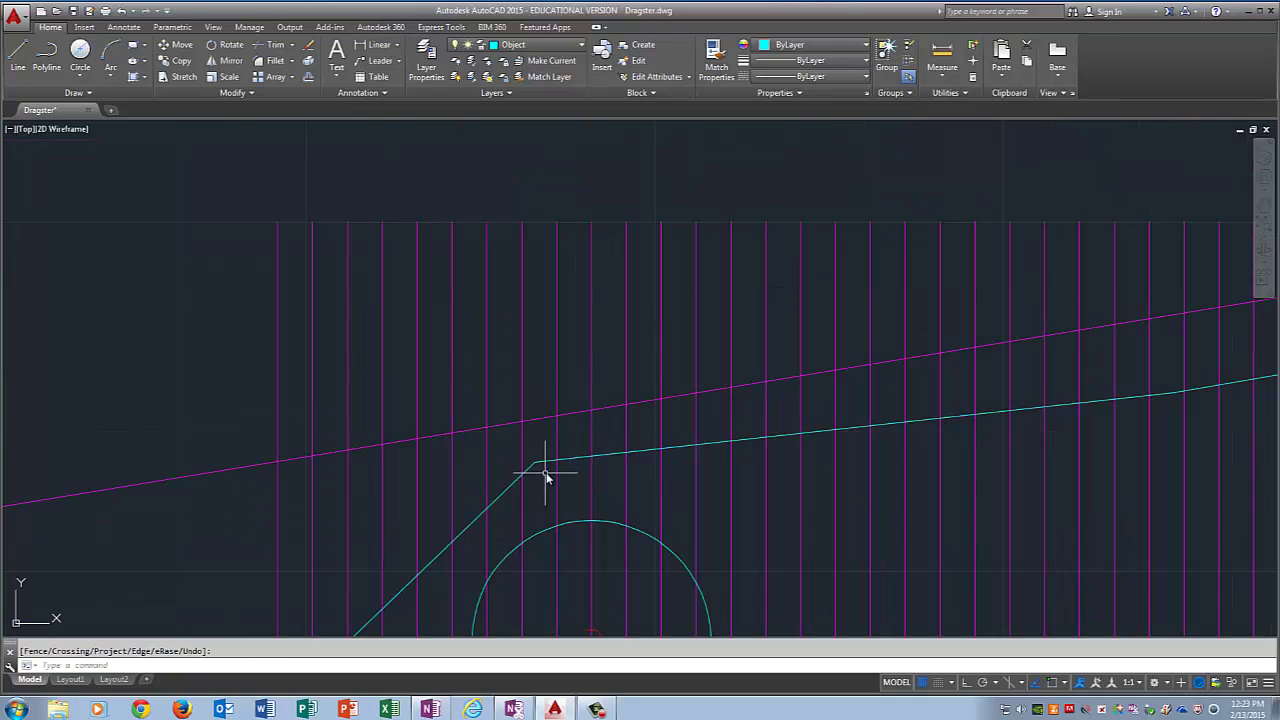
pyautogui.scroll(5, 546, 475)
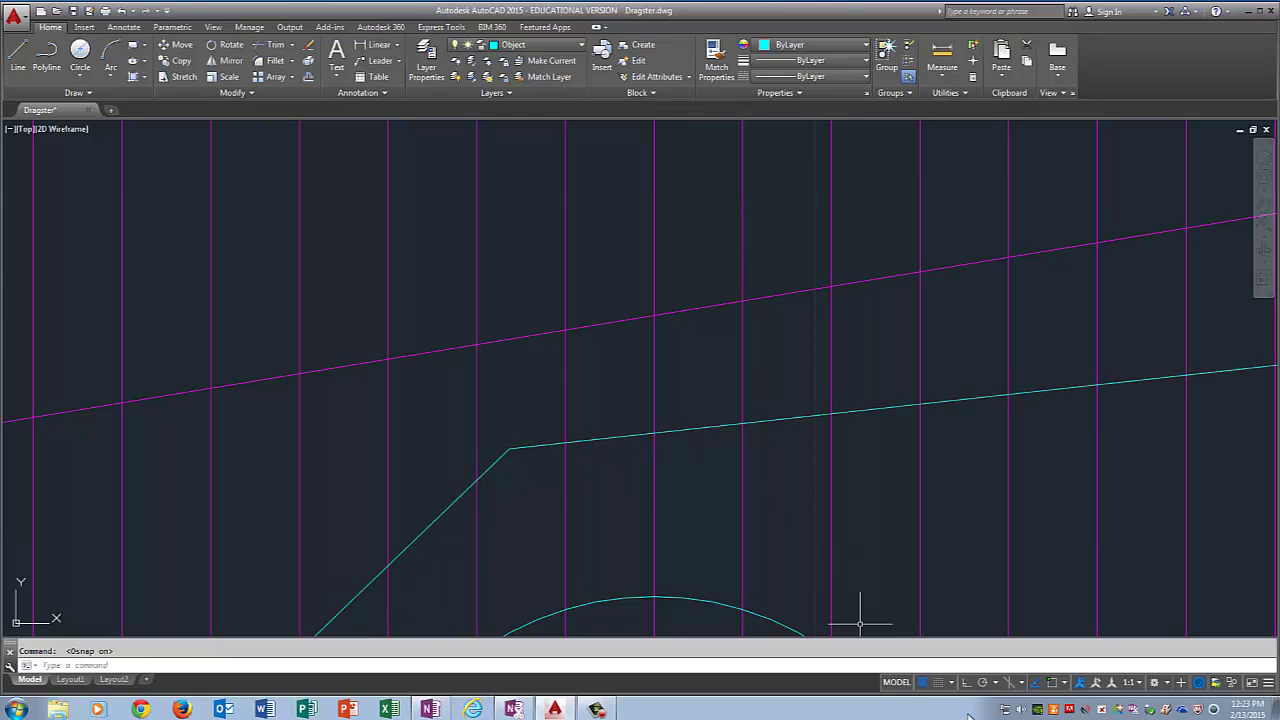
# Draw two three-point arcs: one from the profile corner to the cyan line, one curving downward.
pyautogui.click(112, 58)
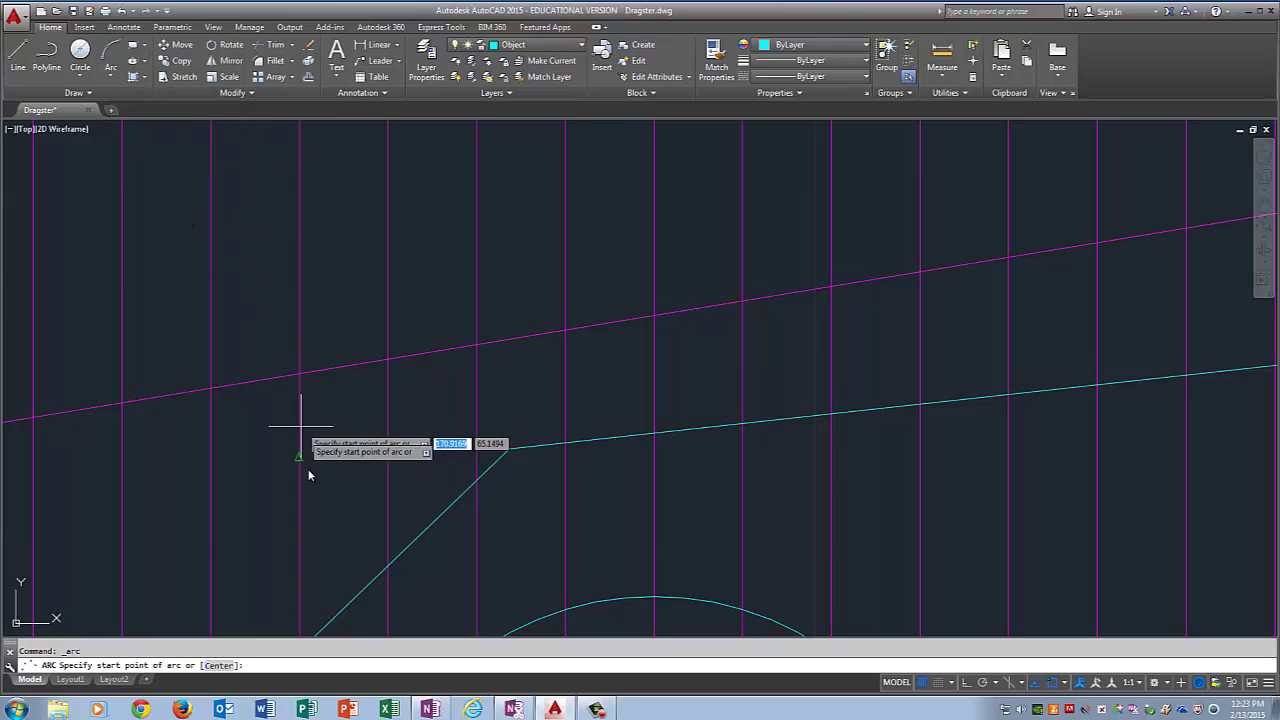
pyautogui.click(388, 575)
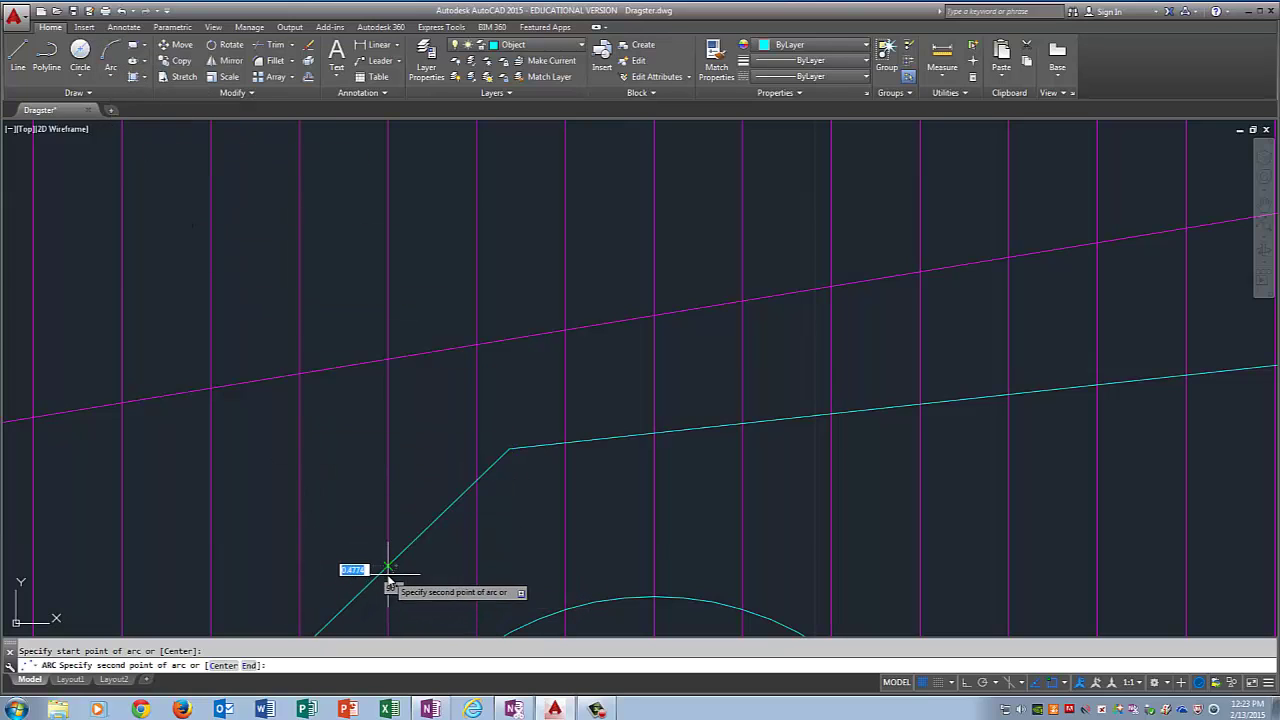
pyautogui.click(566, 444)
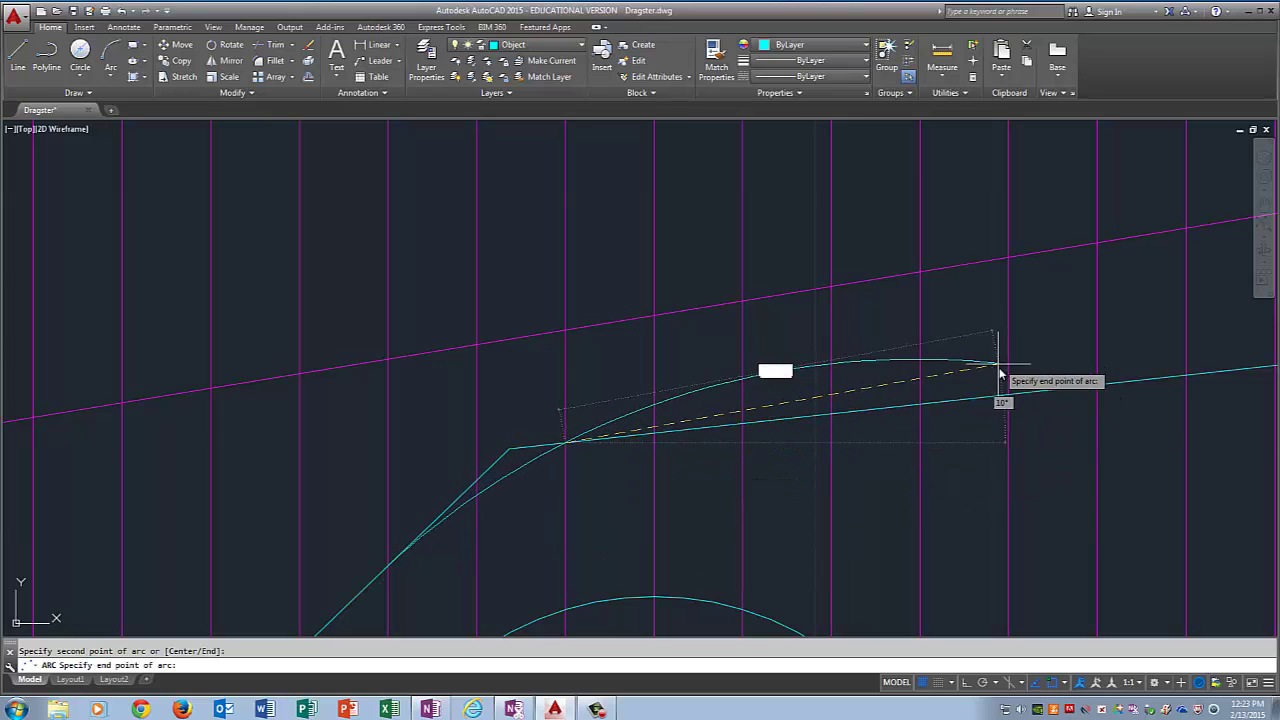
pyautogui.click(1012, 398)
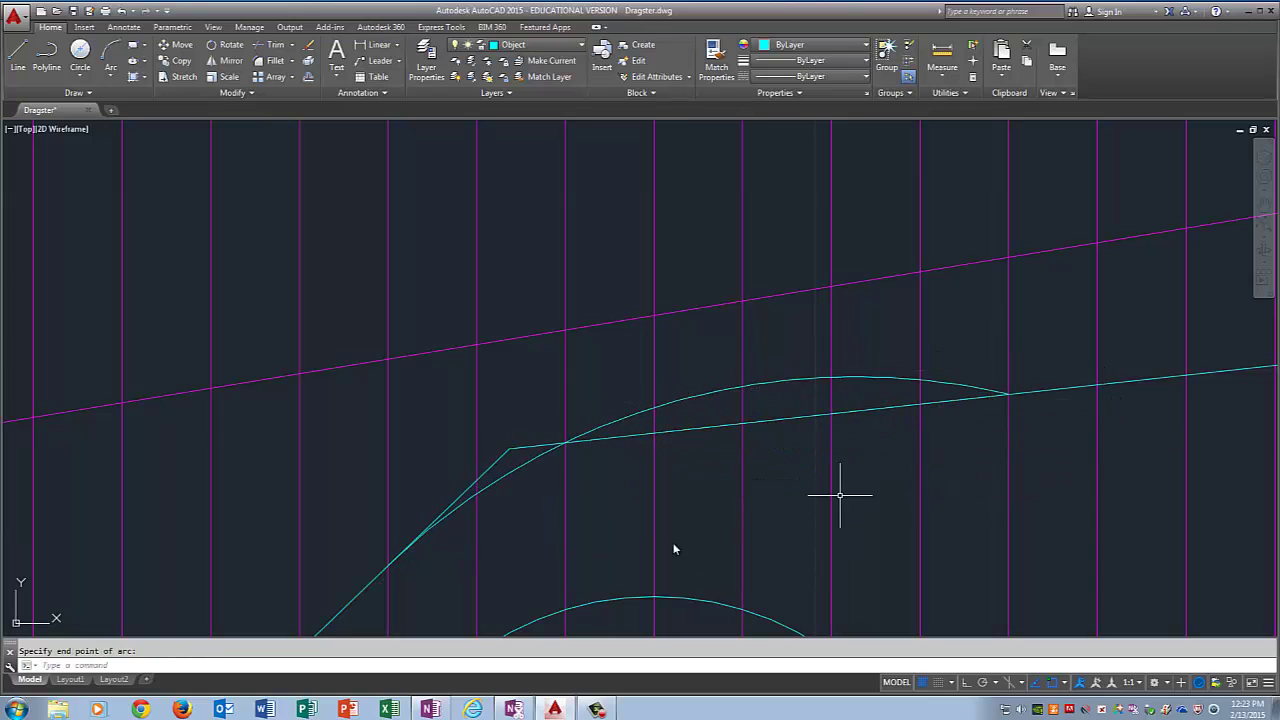
pyautogui.click(111, 55)
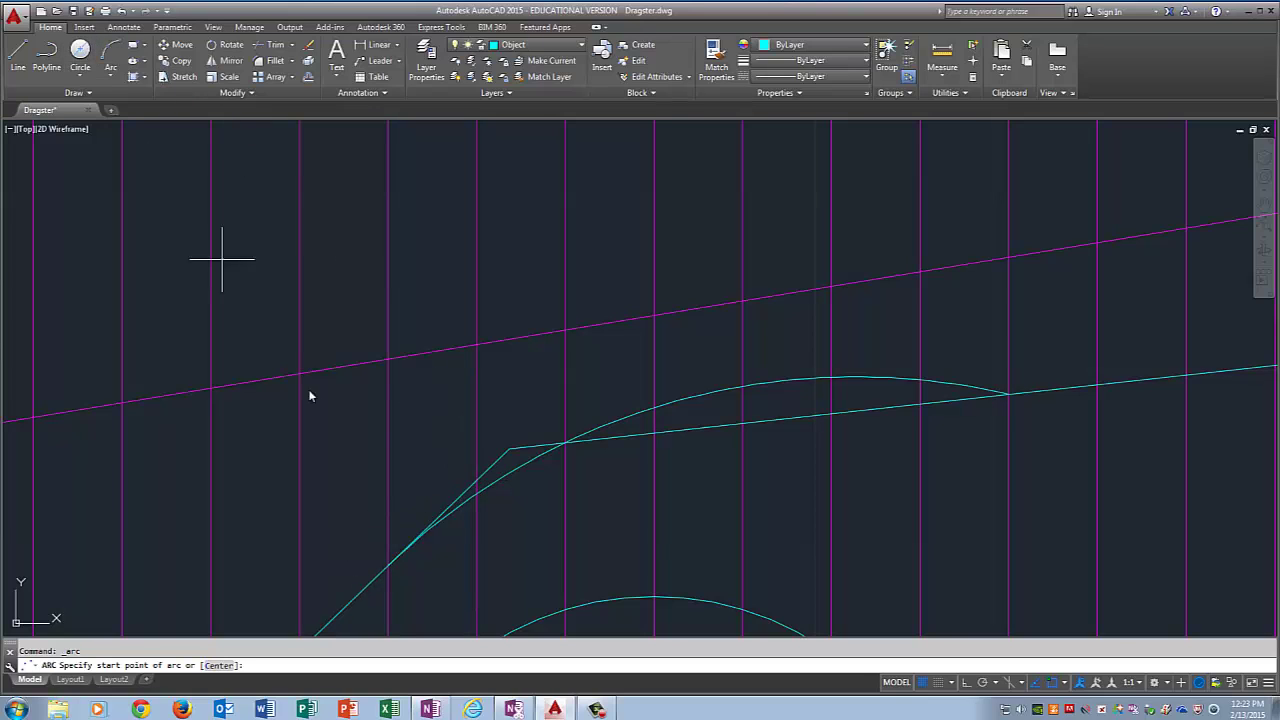
pyautogui.click(477, 494)
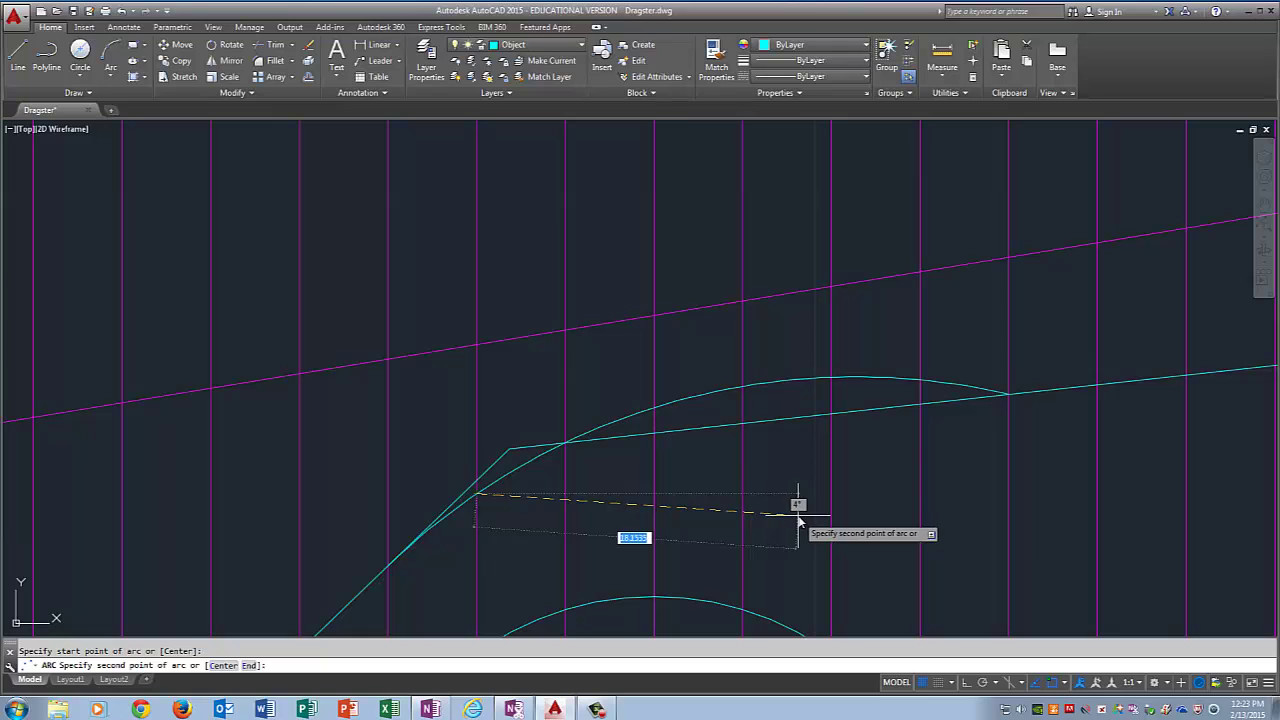
pyautogui.click(955, 513)
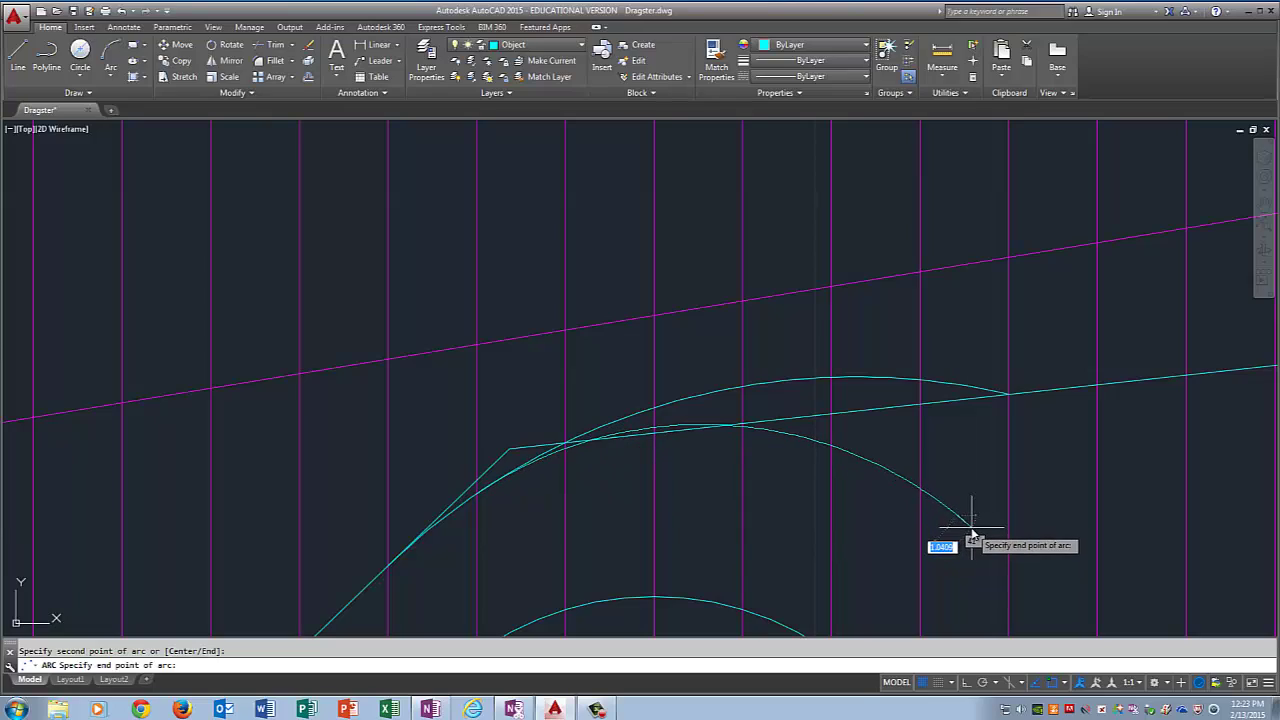
pyautogui.click(970, 524)
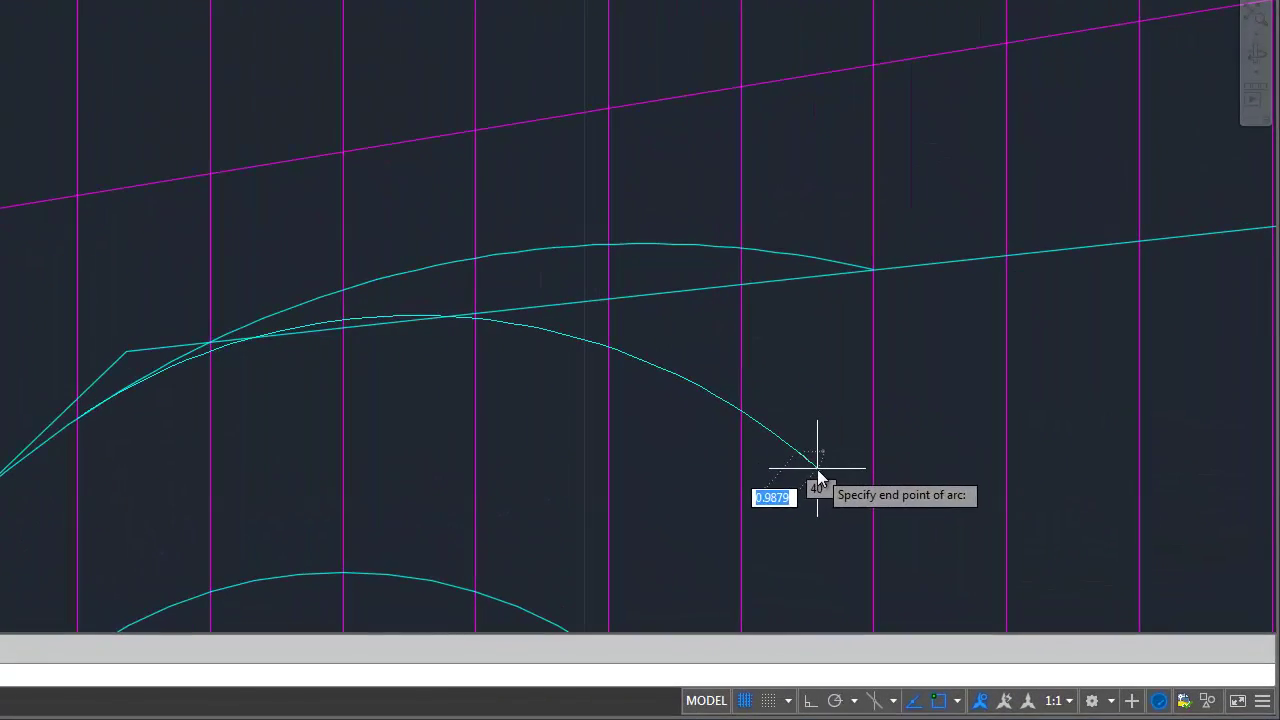
pyautogui.write('tr')
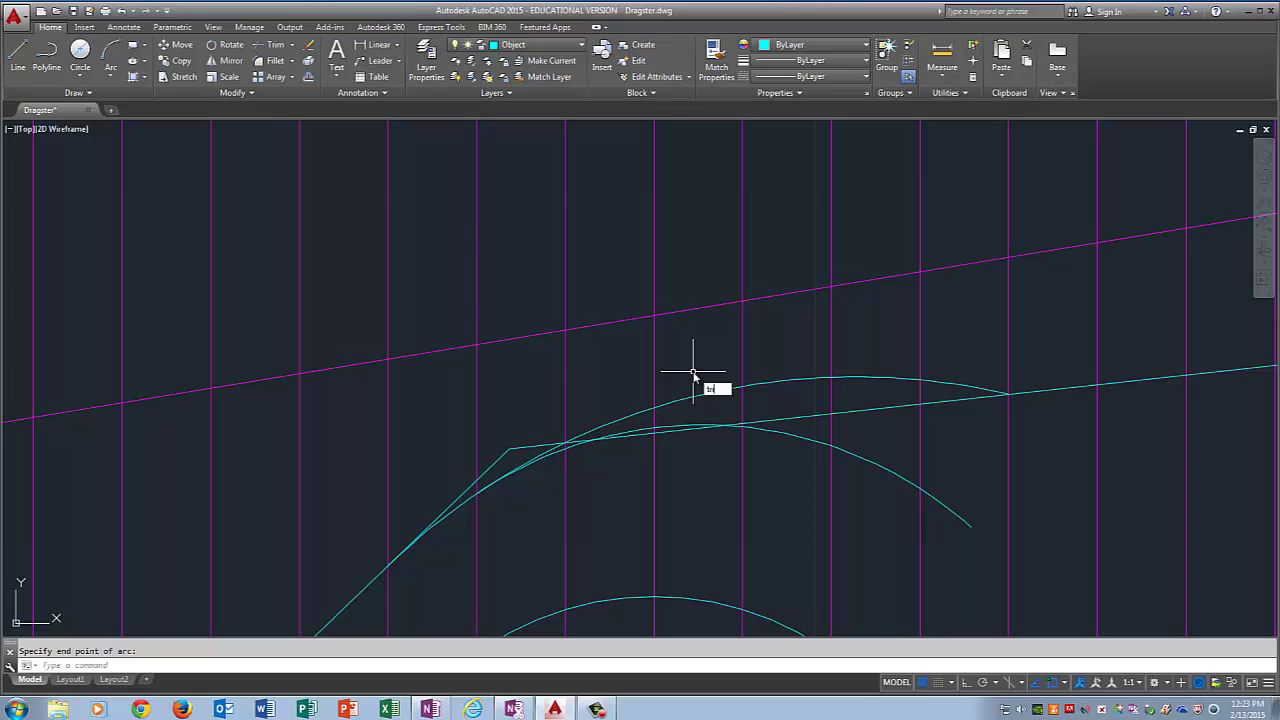
# Pick the upper and lower cyan arcs as trim cutting edges, then cancel the trim.
pyautogui.write('m')
pyautogui.press('Return')
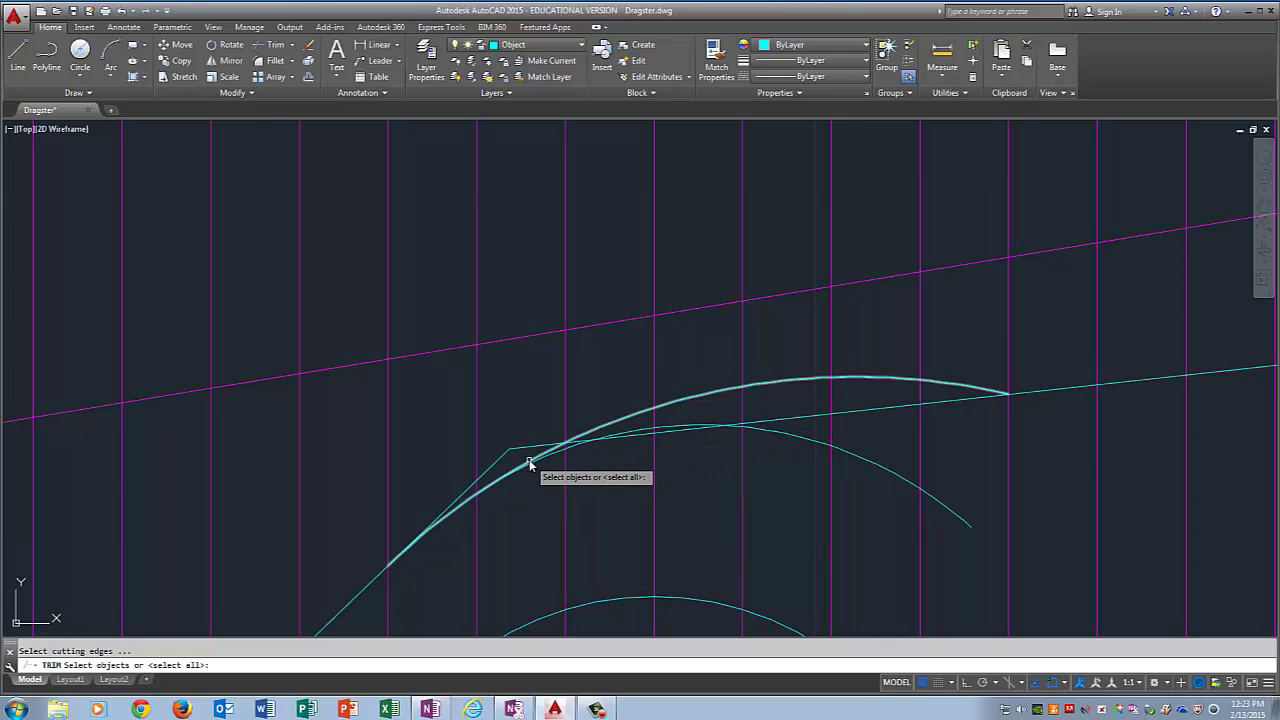
pyautogui.click(530, 463)
pyautogui.press('Return')
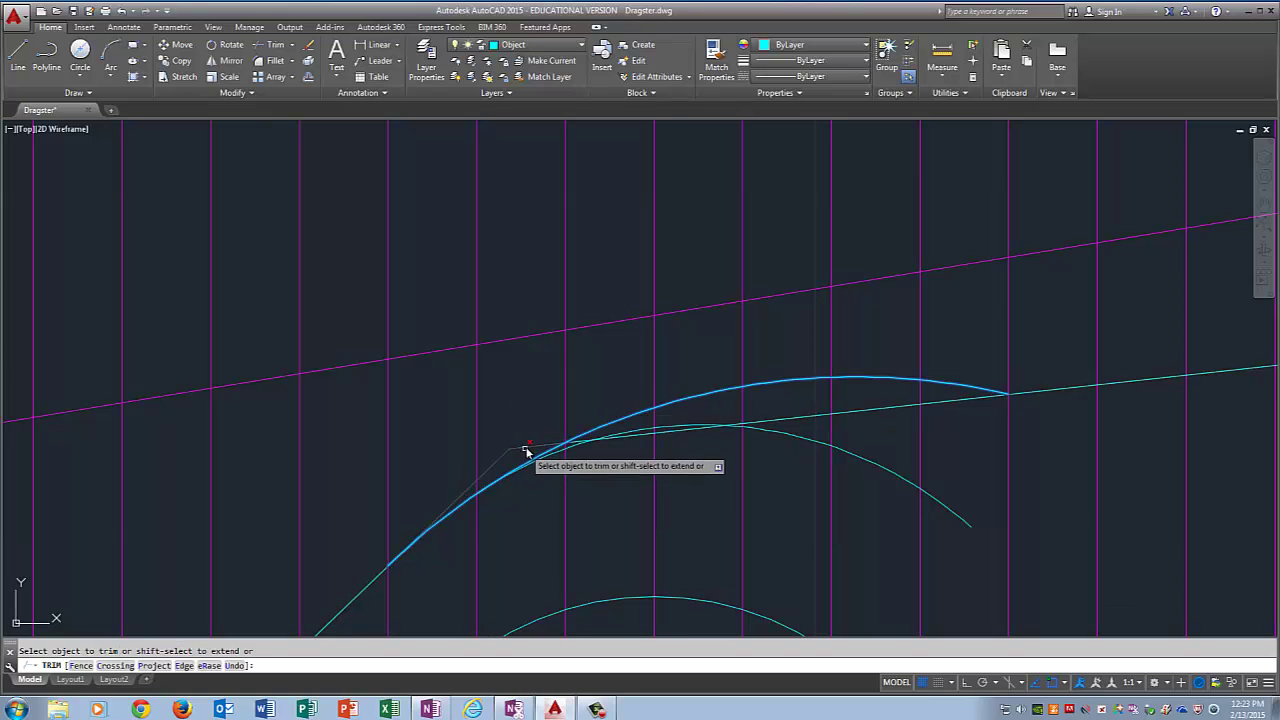
pyautogui.rightClick(560, 390)
pyautogui.click(590, 397)
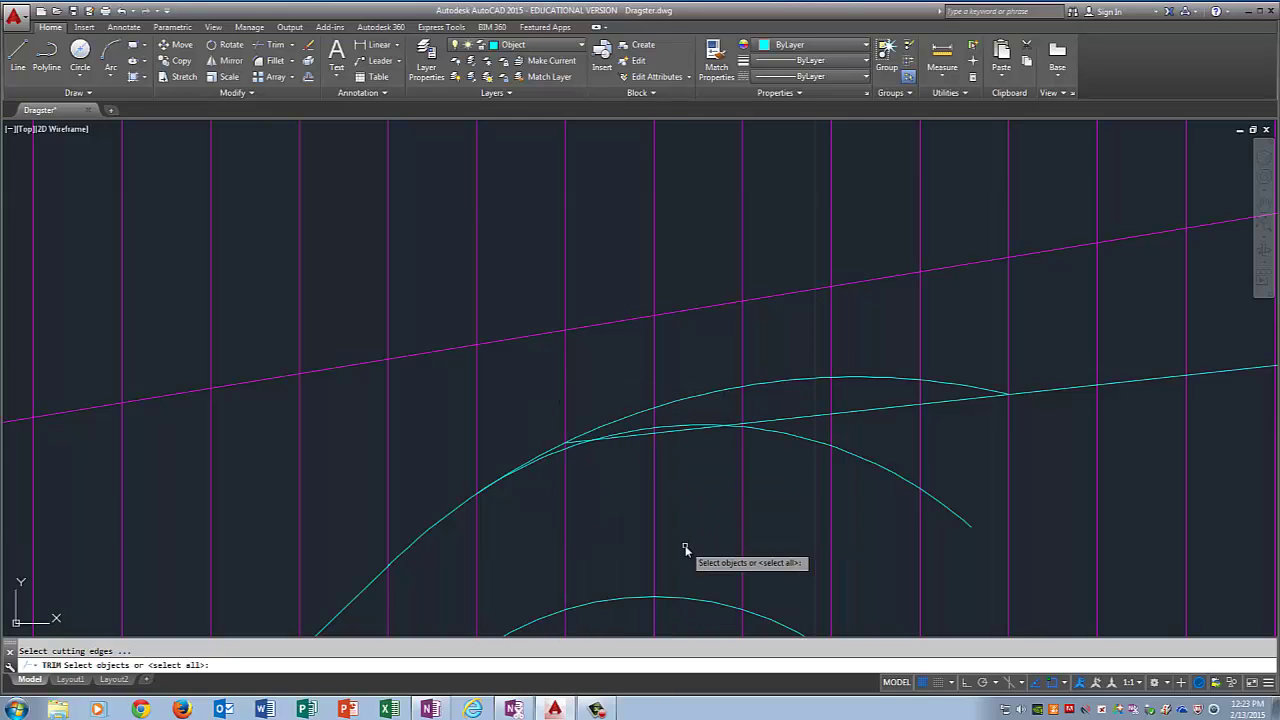
pyautogui.click(666, 435)
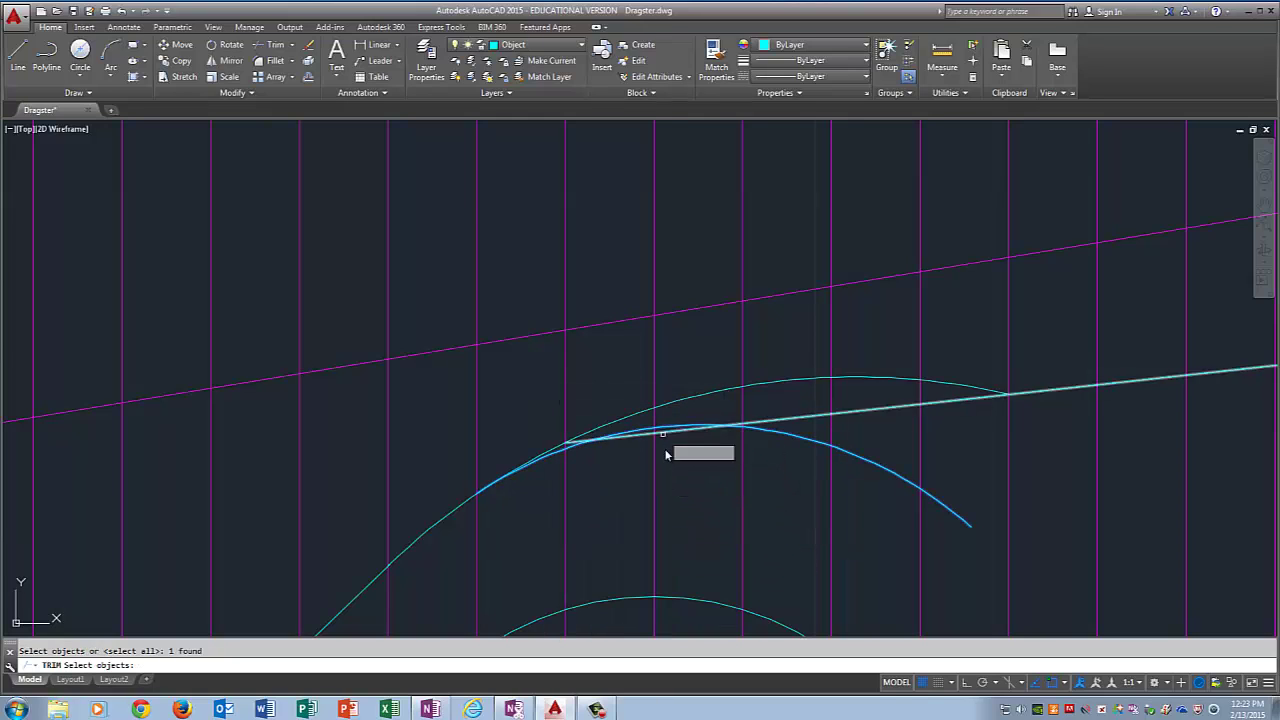
pyautogui.press('Return')
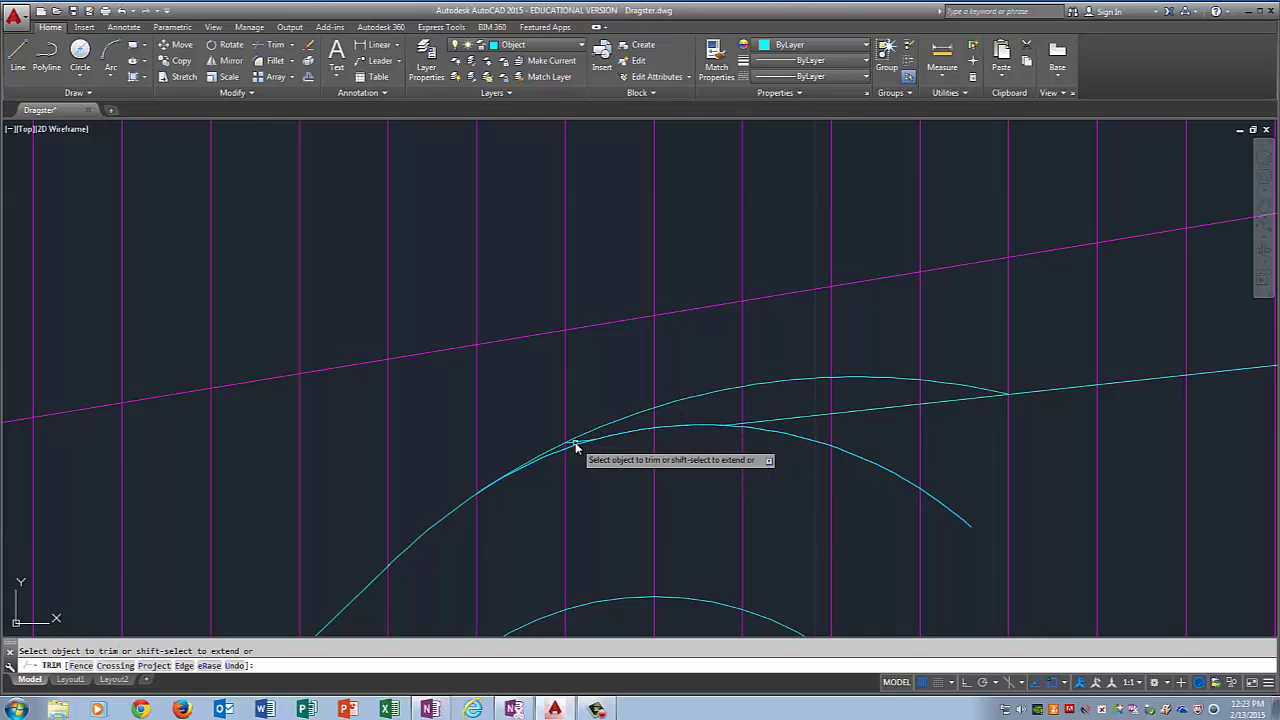
pyautogui.press('Escape')
# Delete the short stray line where the front wheel arch meets the cyan profile.
pyautogui.scroll(2, 588, 447)
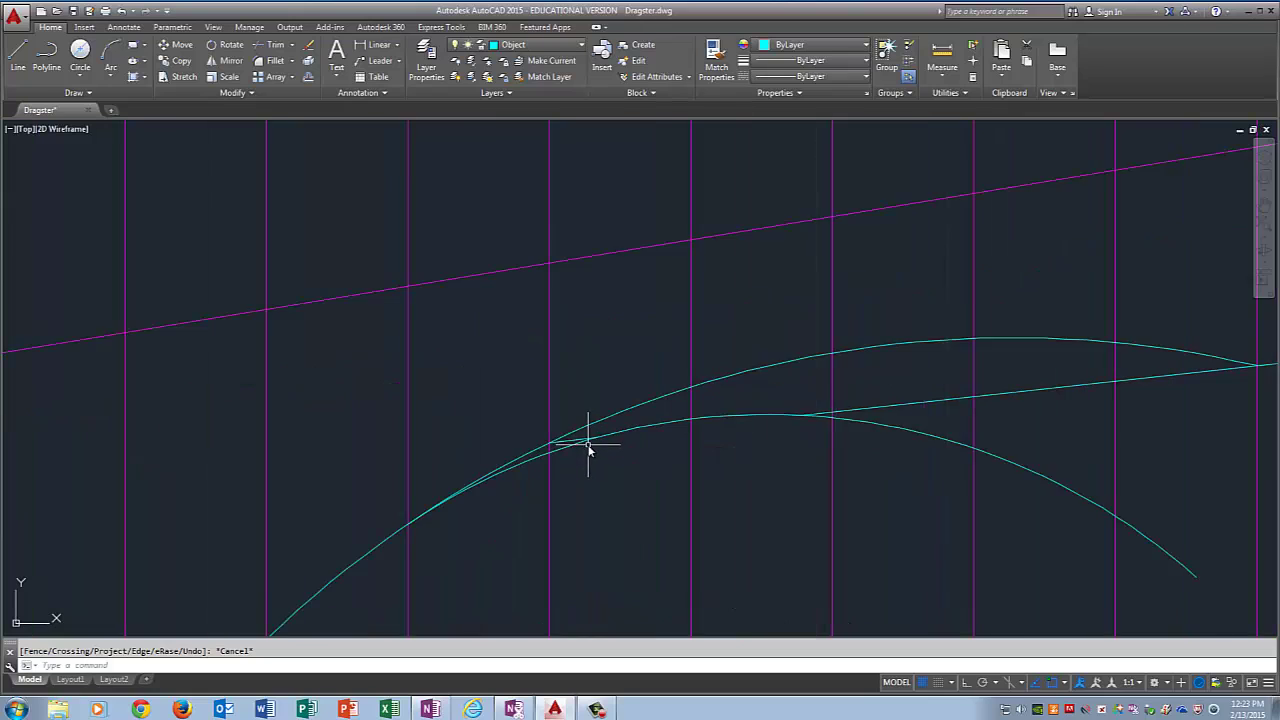
pyautogui.scroll(2, 588, 447)
pyautogui.click(567, 440)
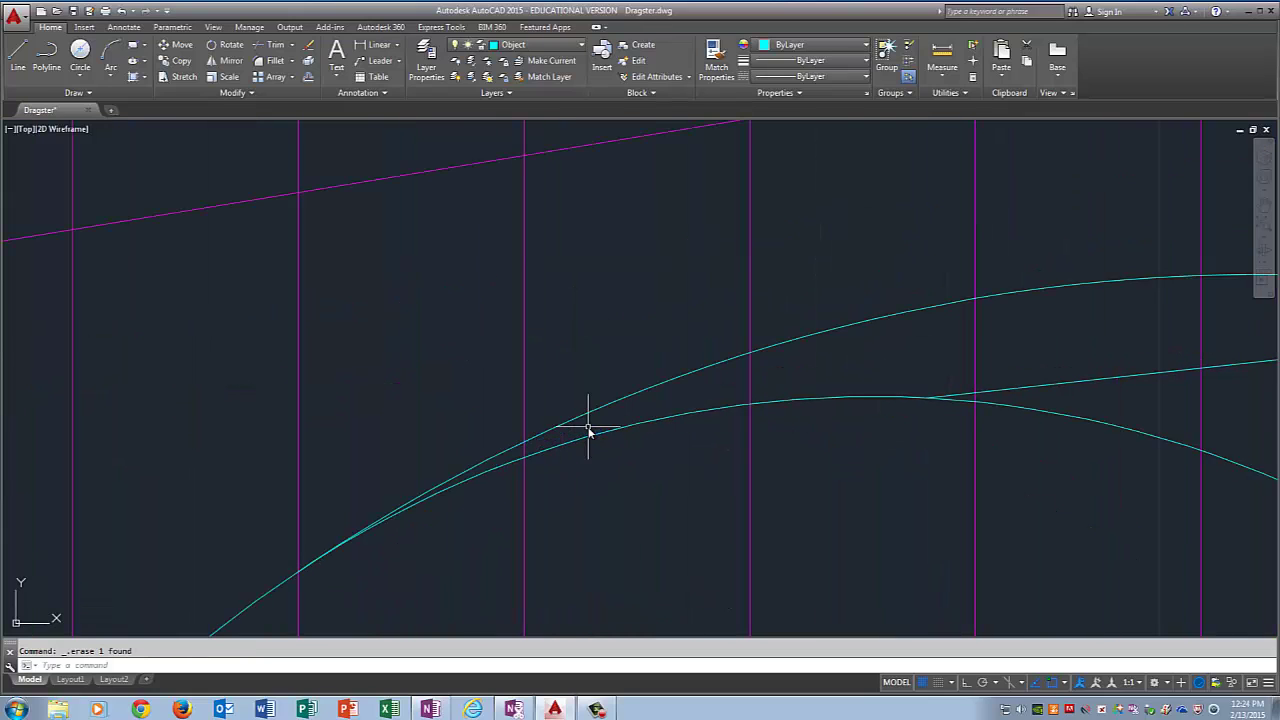
pyautogui.scroll(4, 588, 430)
pyautogui.scroll(-10, 597, 431)
pyautogui.scroll(-2, 617, 429)
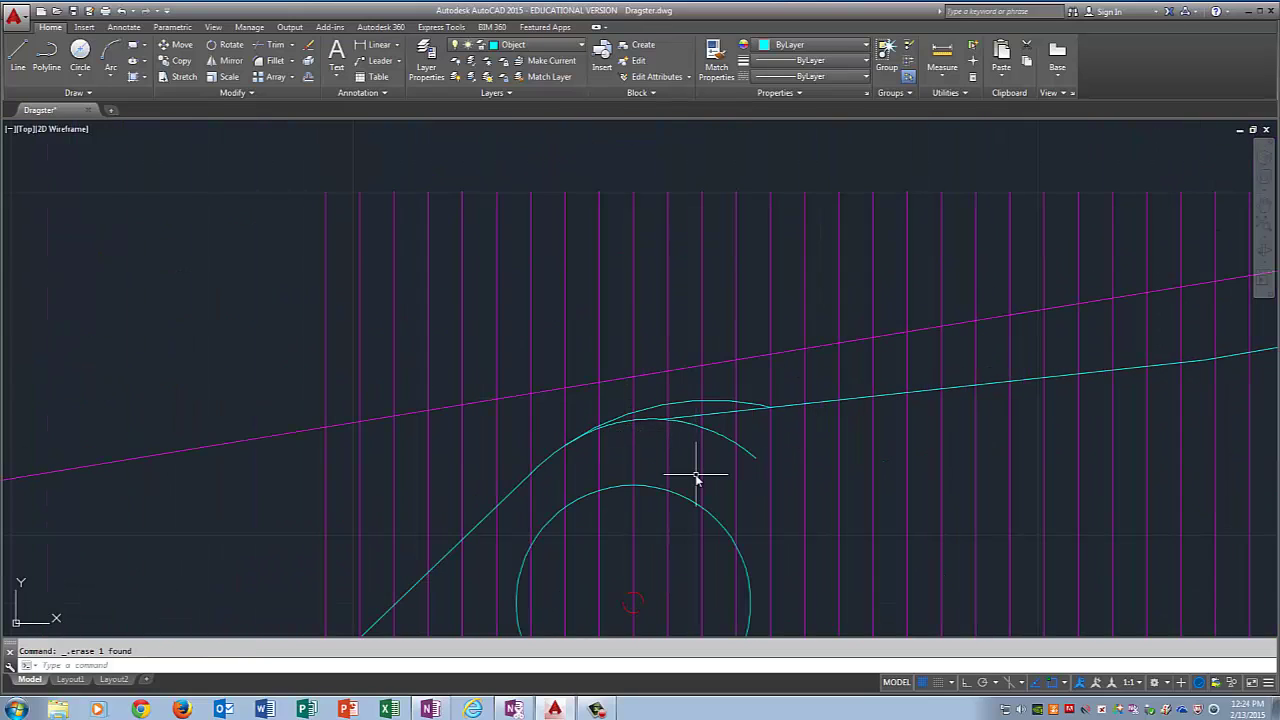
pyautogui.scroll(-1, 694, 474)
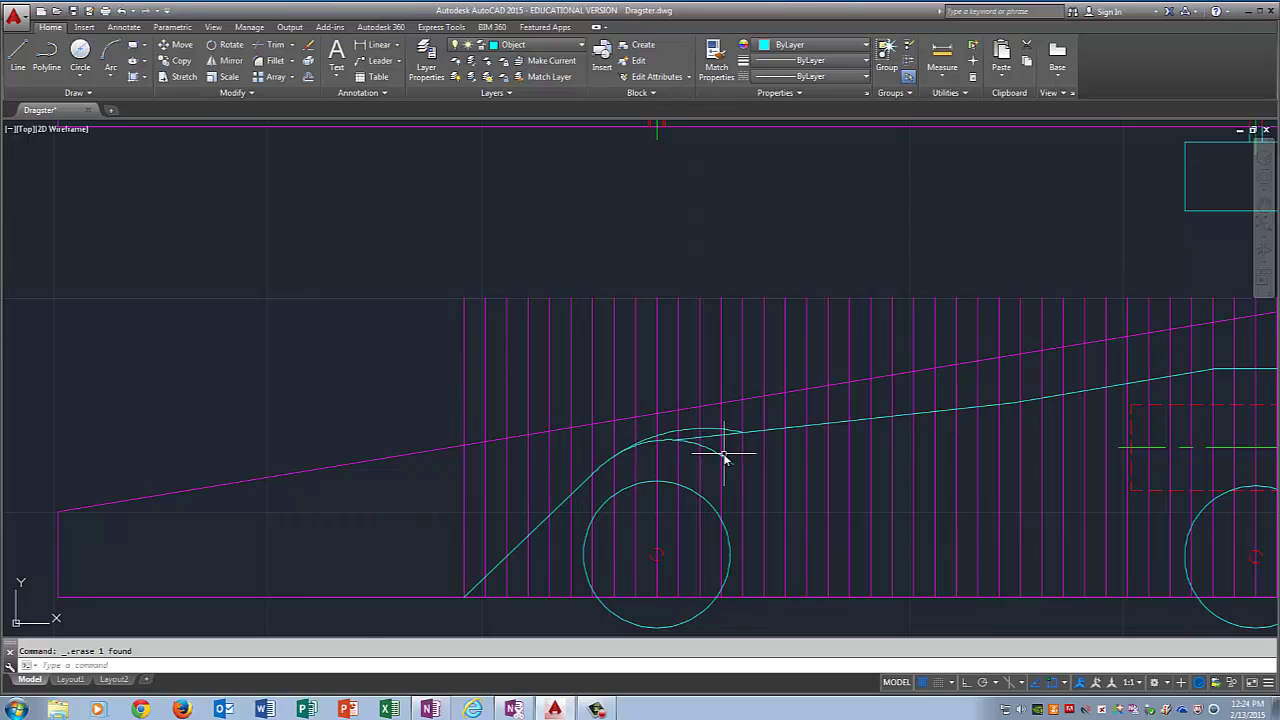
pyautogui.scroll(2, 716, 459)
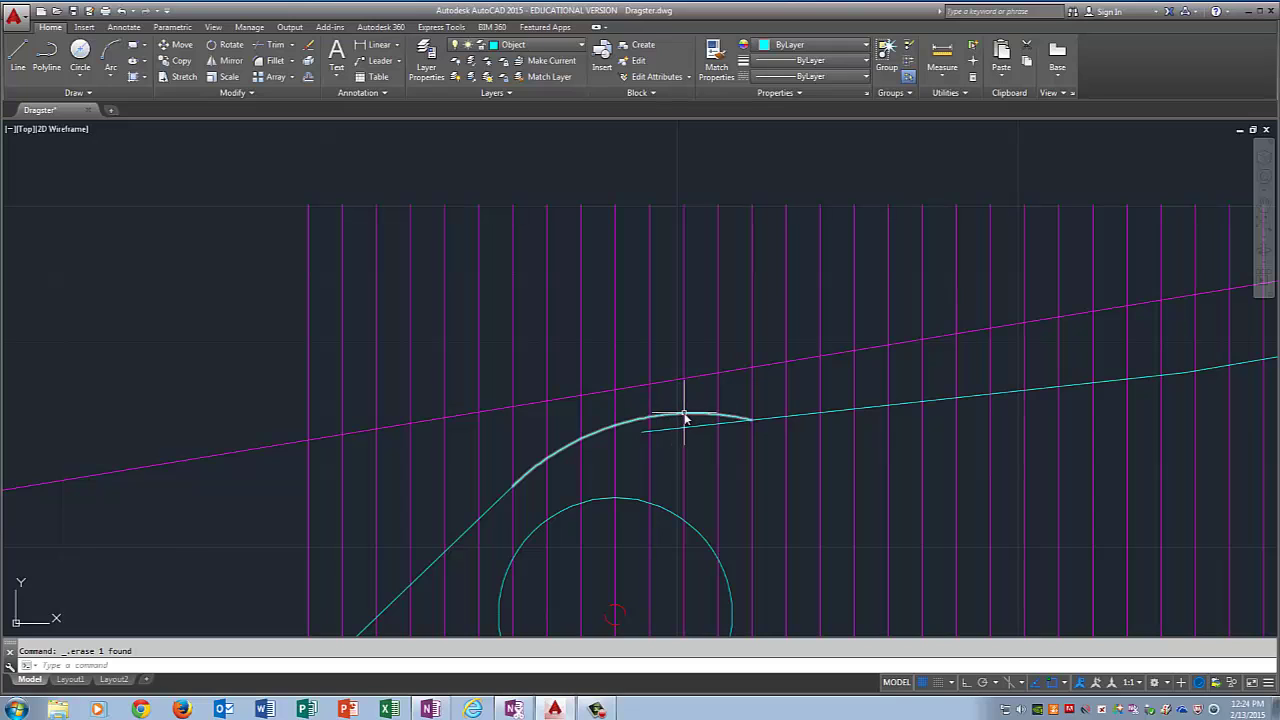
pyautogui.write('l')
pyautogui.press('Return')
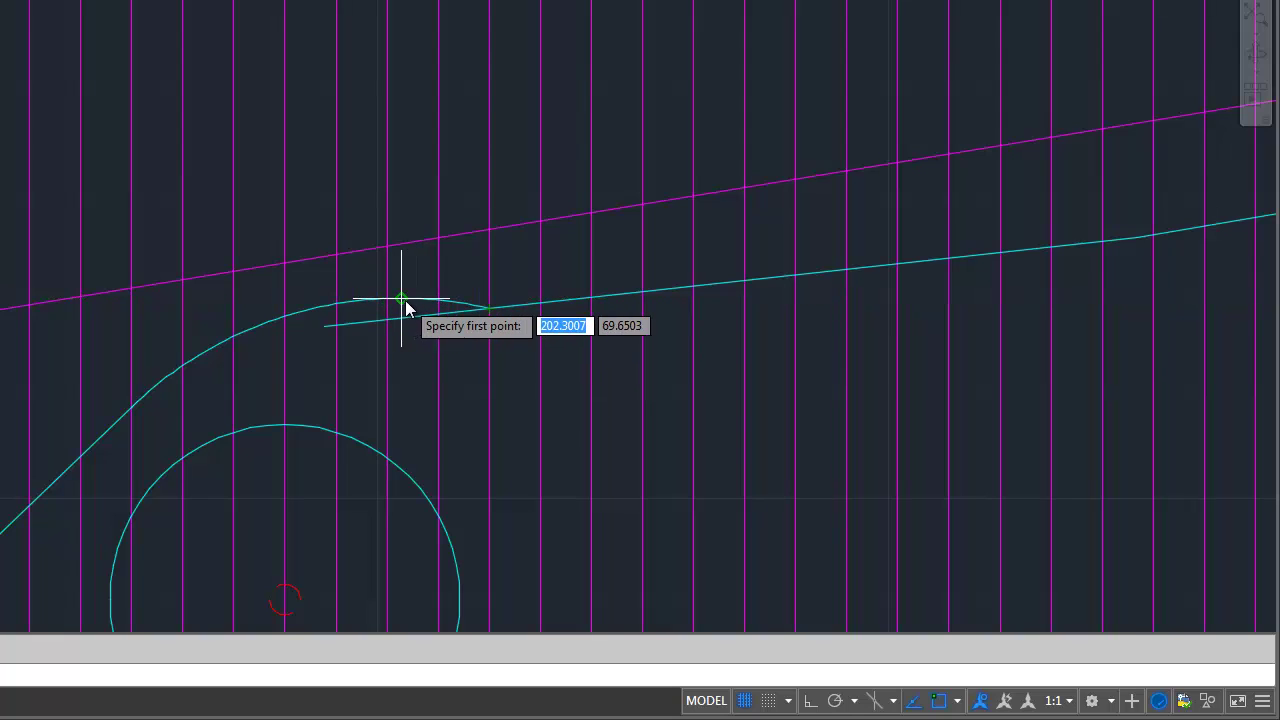
# Draw a line from the arc top to the body endpoint and trim away the old kinked segment.
pyautogui.click(405, 300)
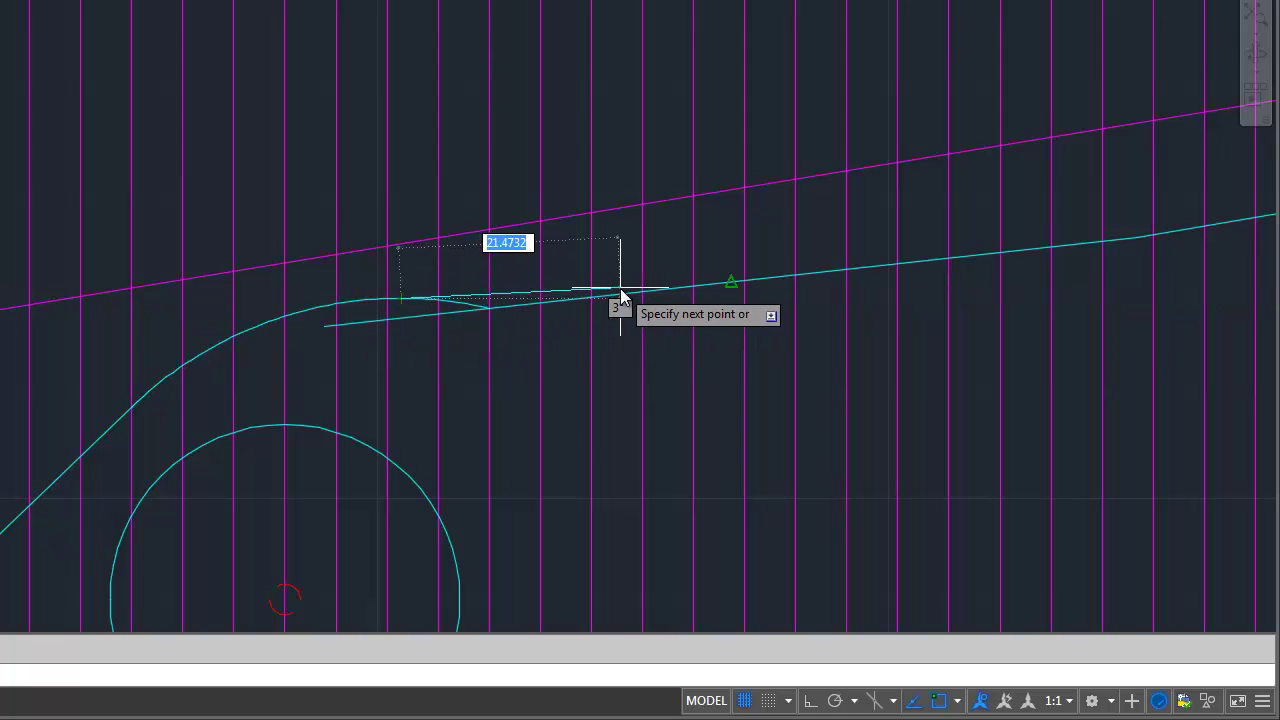
pyautogui.click(746, 282)
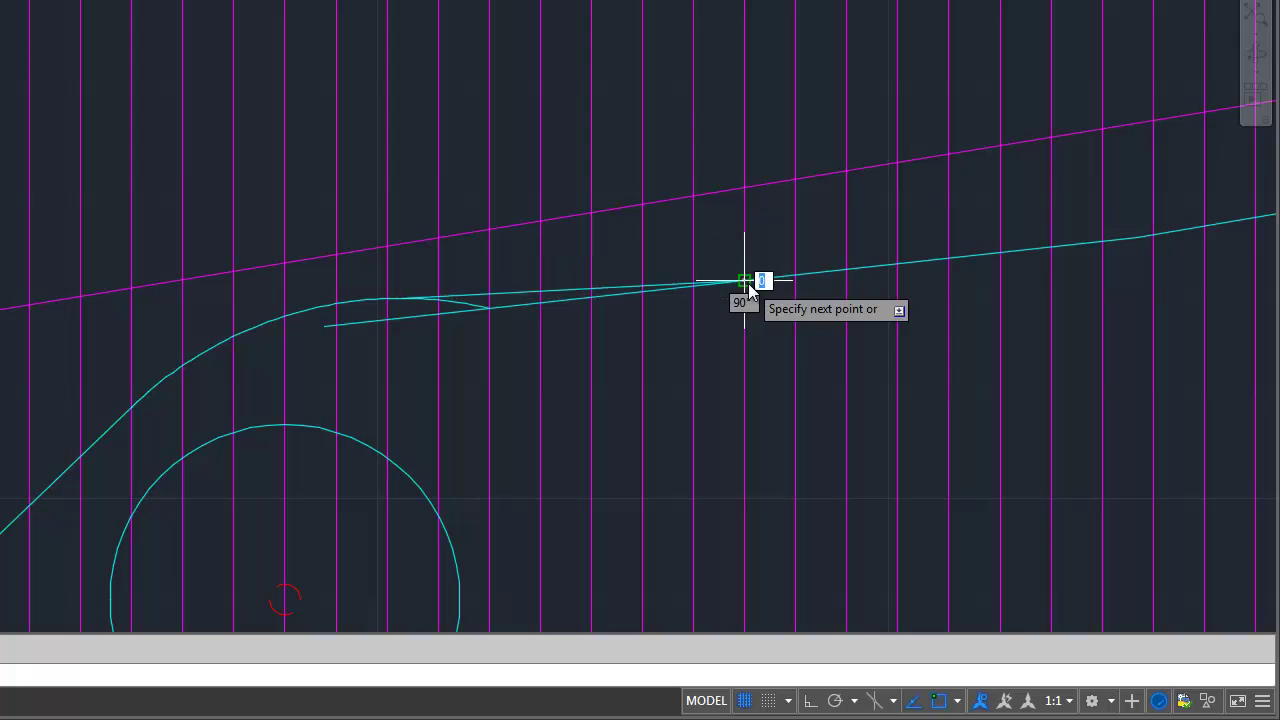
pyautogui.press('Return')
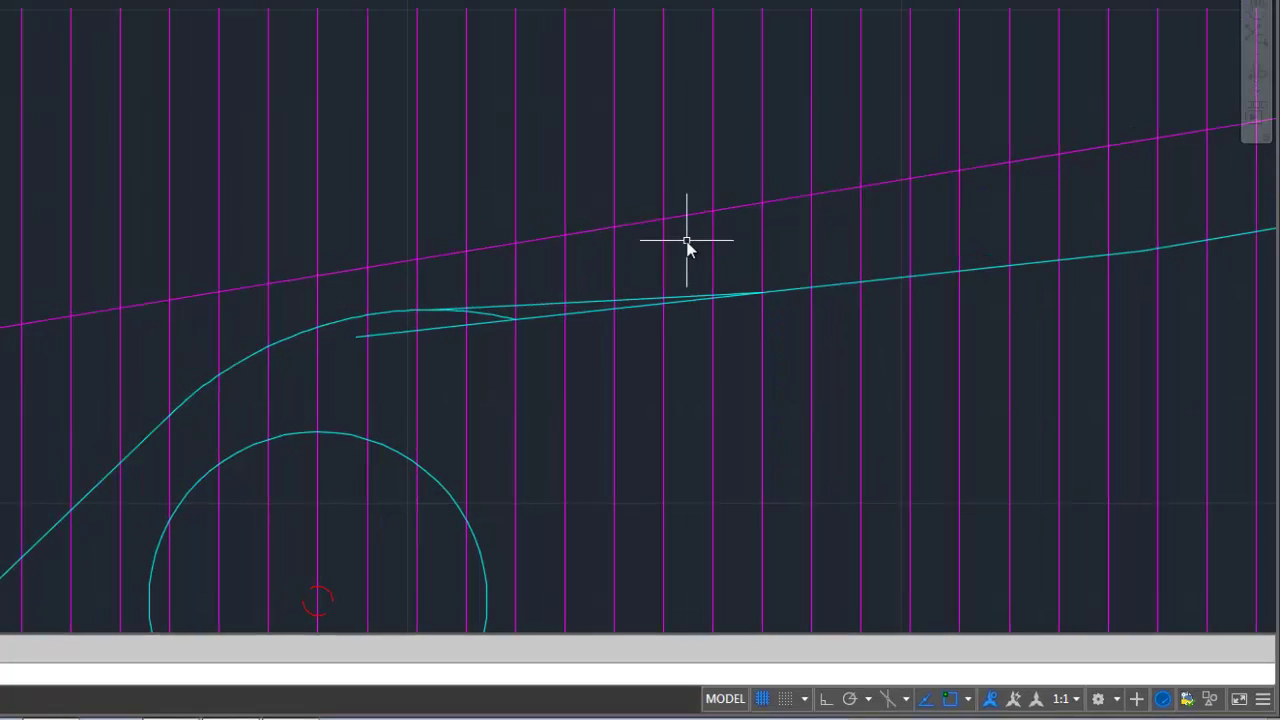
pyautogui.write('tr')
pyautogui.press('Return')
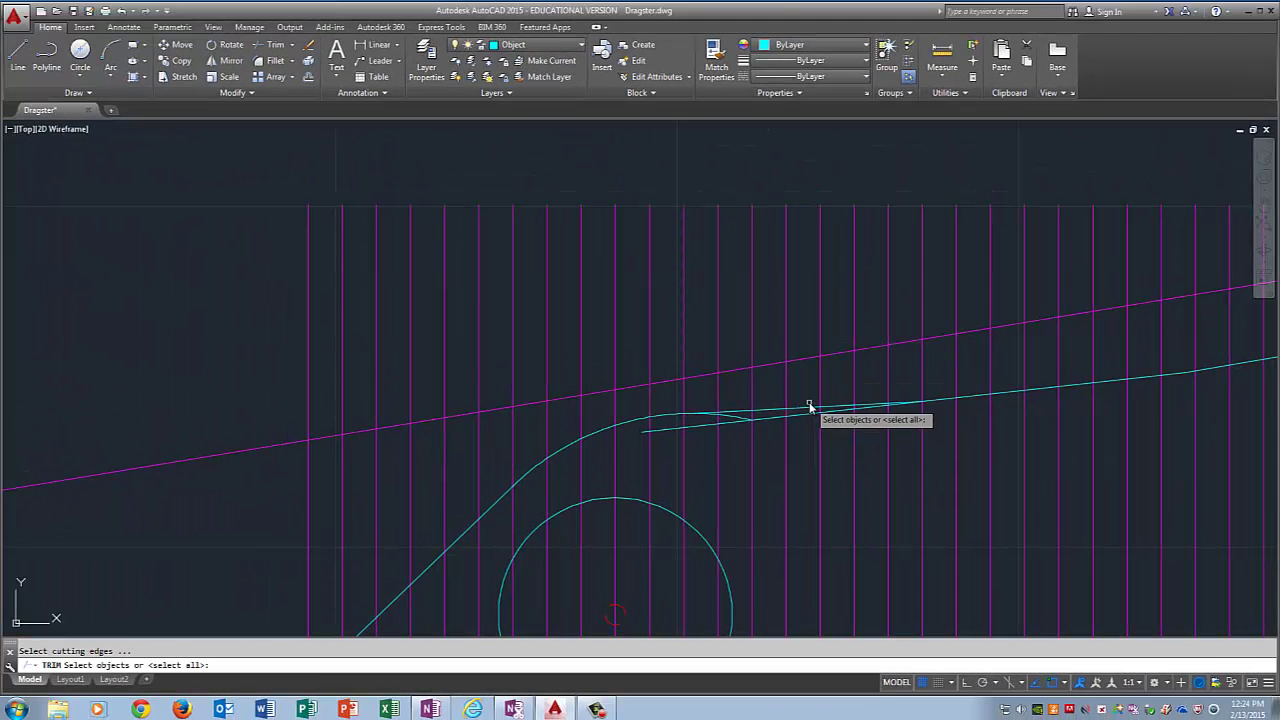
pyautogui.click(810, 408)
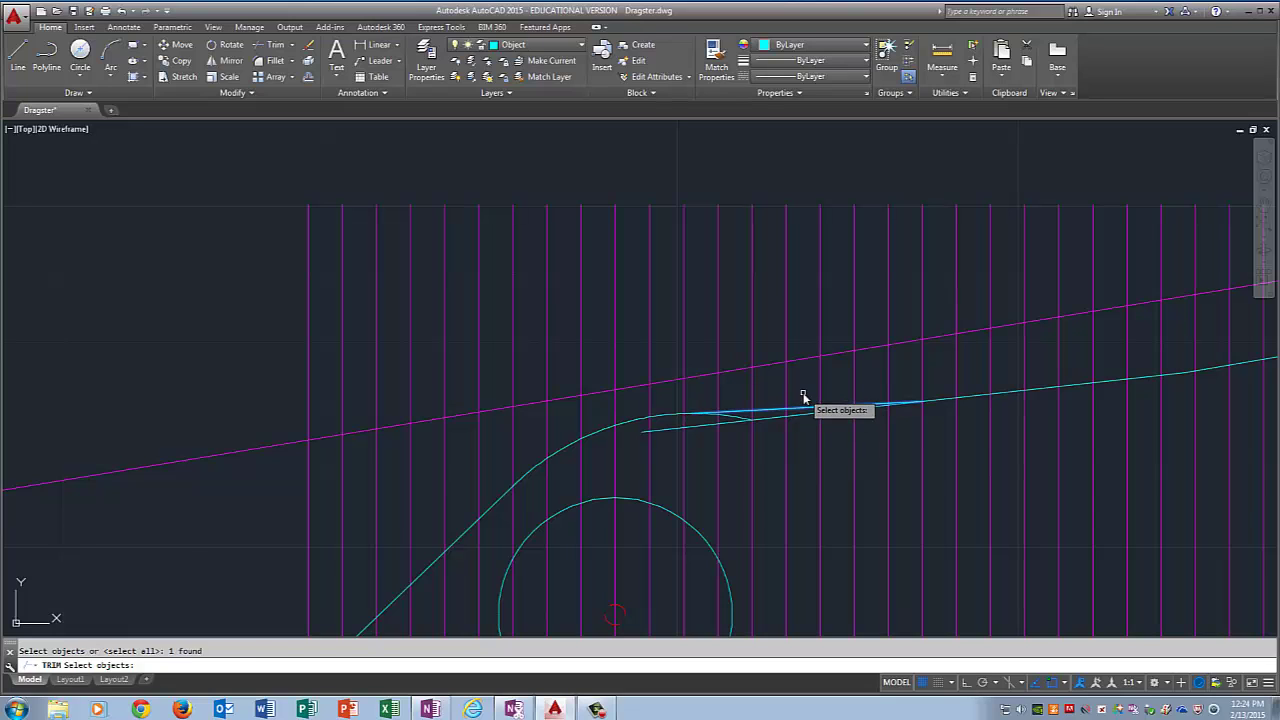
pyautogui.press('Return')
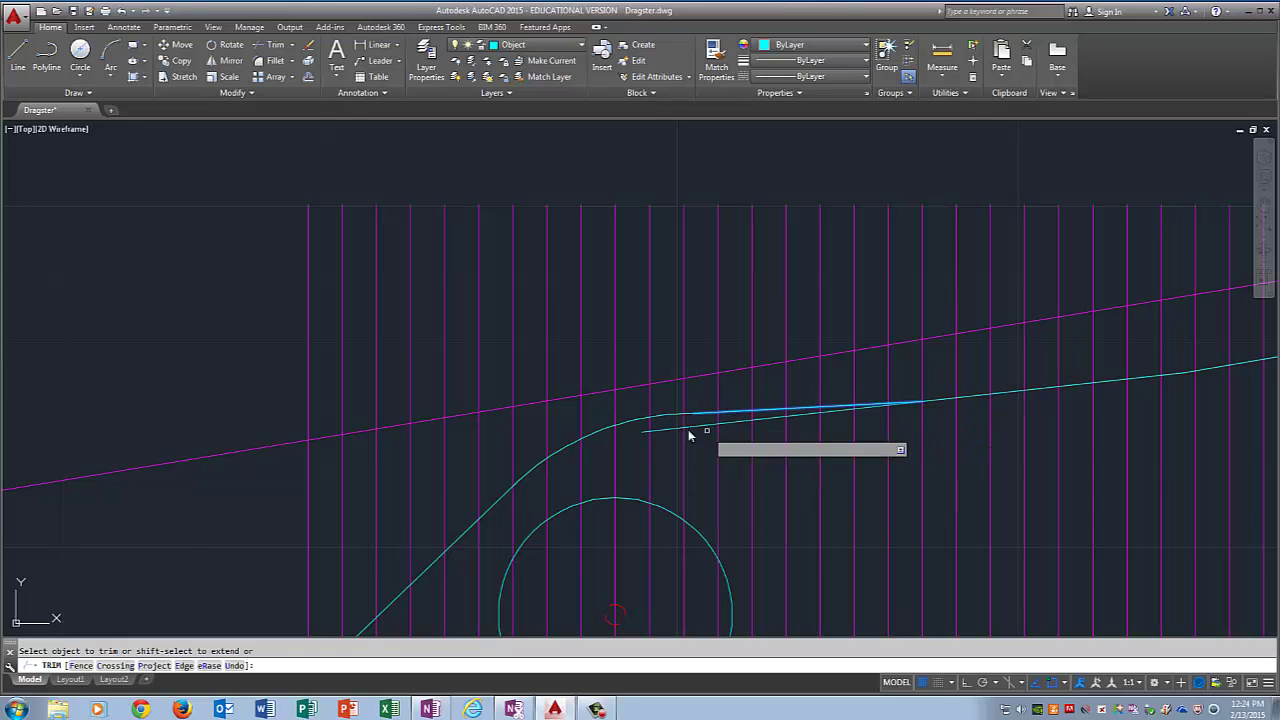
pyautogui.scroll(3, 694, 428)
pyautogui.scroll(-1, 692, 425)
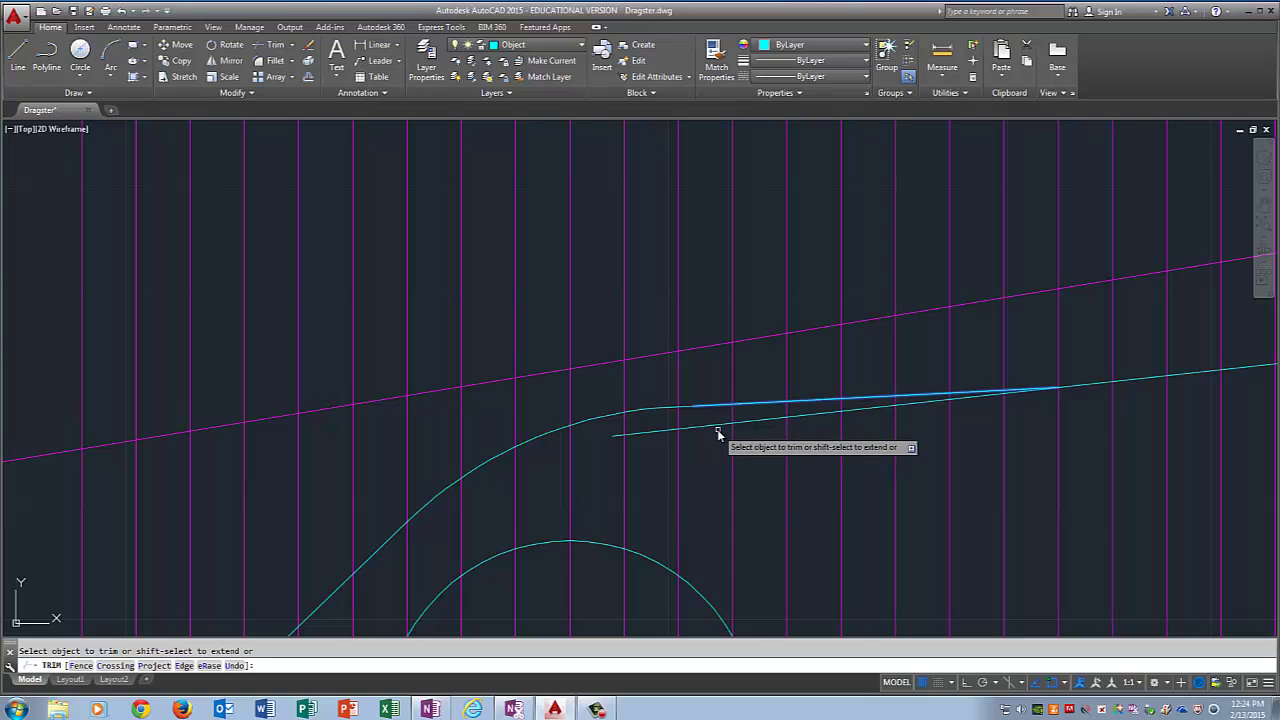
pyautogui.click(763, 425)
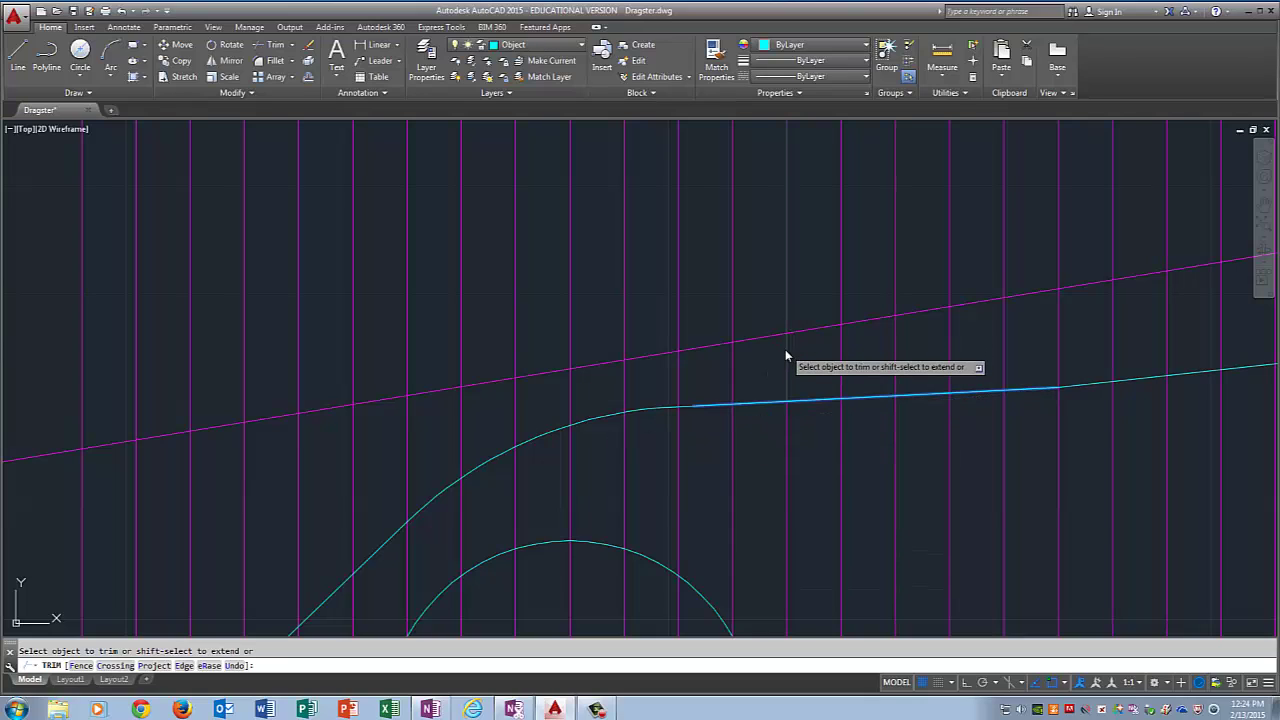
pyautogui.press('Escape')
# Zoom to show the whole dragster drawing with ZOOM All.
pyautogui.press('Return')
pyautogui.write('all')
pyautogui.press('Return')
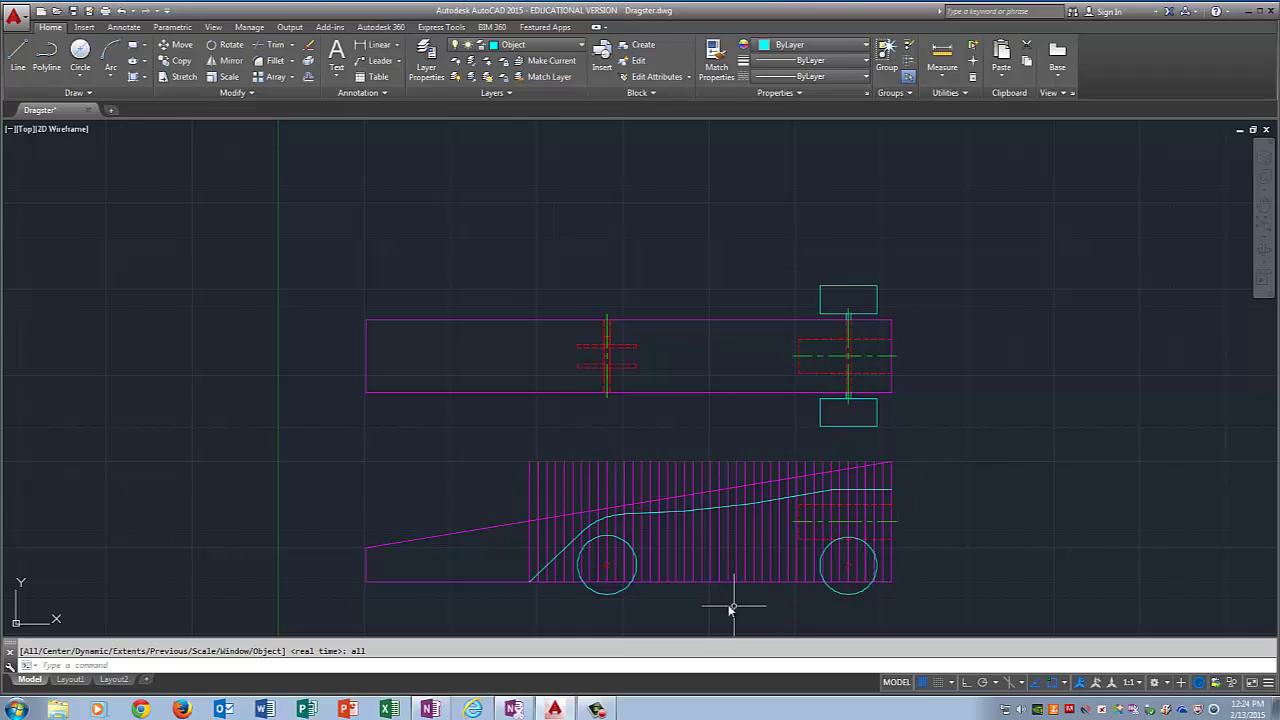
# Zoom in on the side view and start the Polyline tool.
pyautogui.scroll(2, 677, 593)
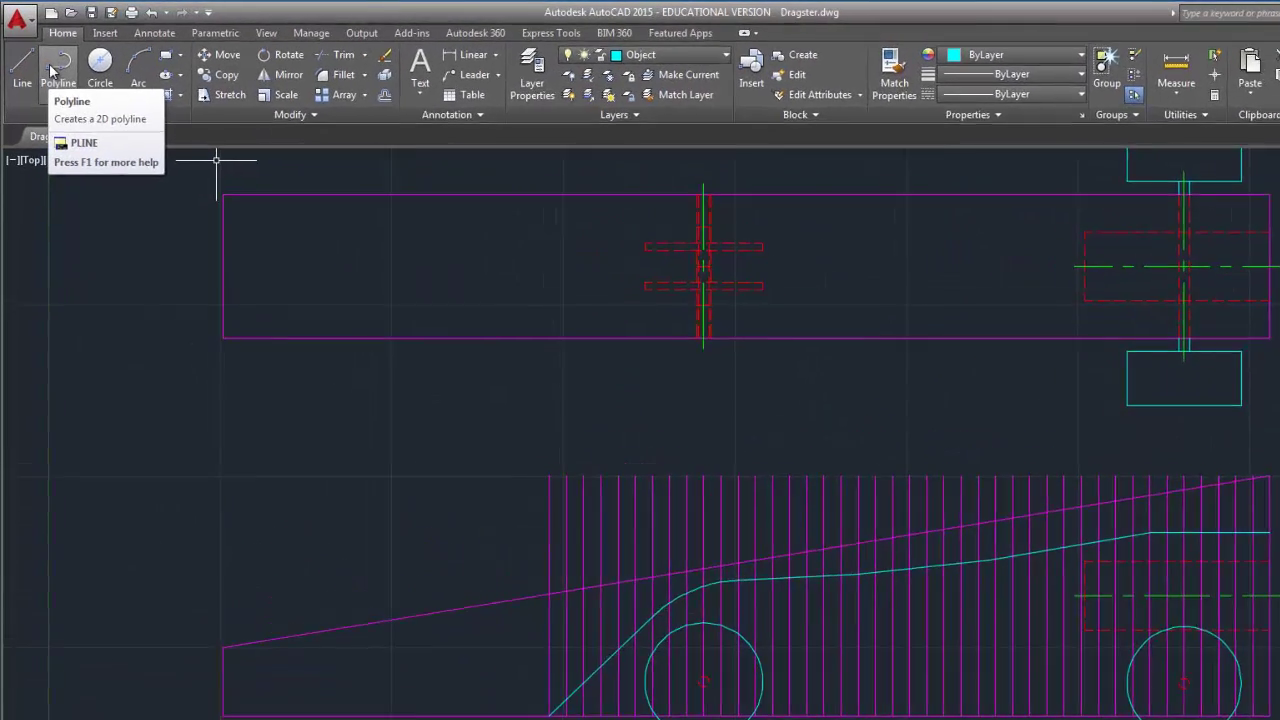
pyautogui.click(62, 84)
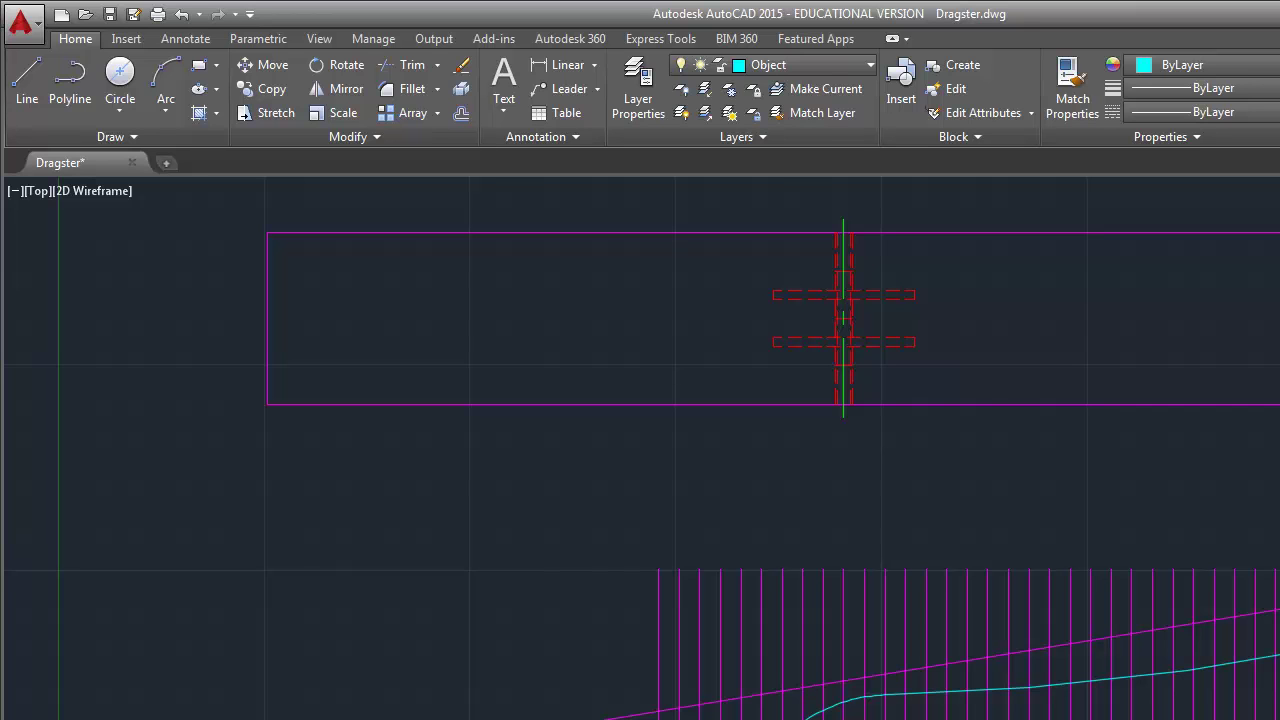
# Draw a four-point polyline rising, running flat, then dropping between the wheels.
pyautogui.click(359, 556)
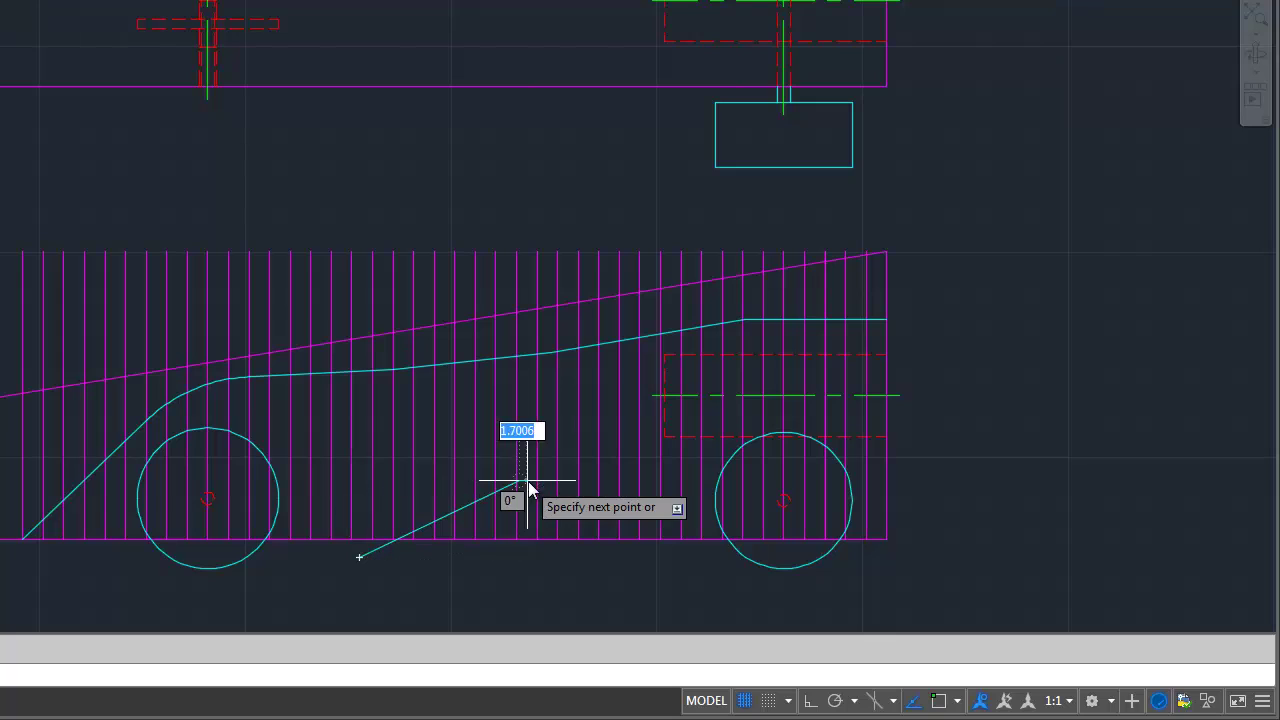
pyautogui.click(518, 481)
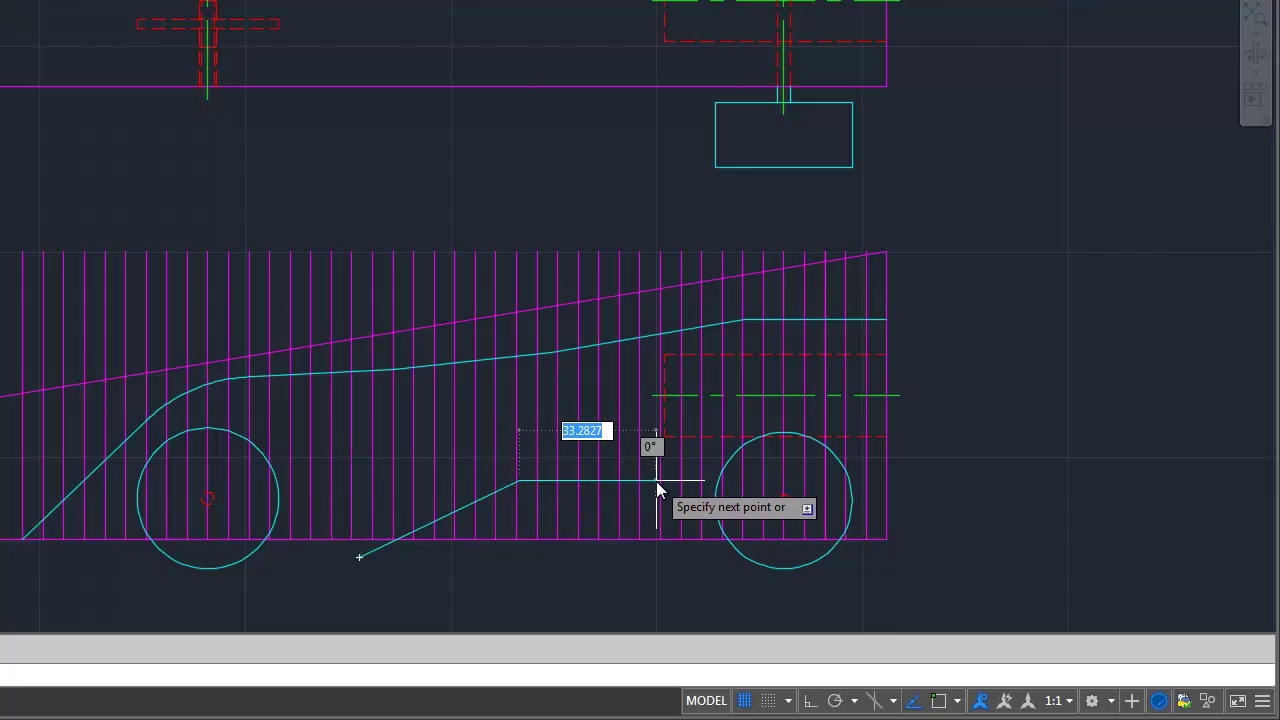
pyautogui.click(656, 481)
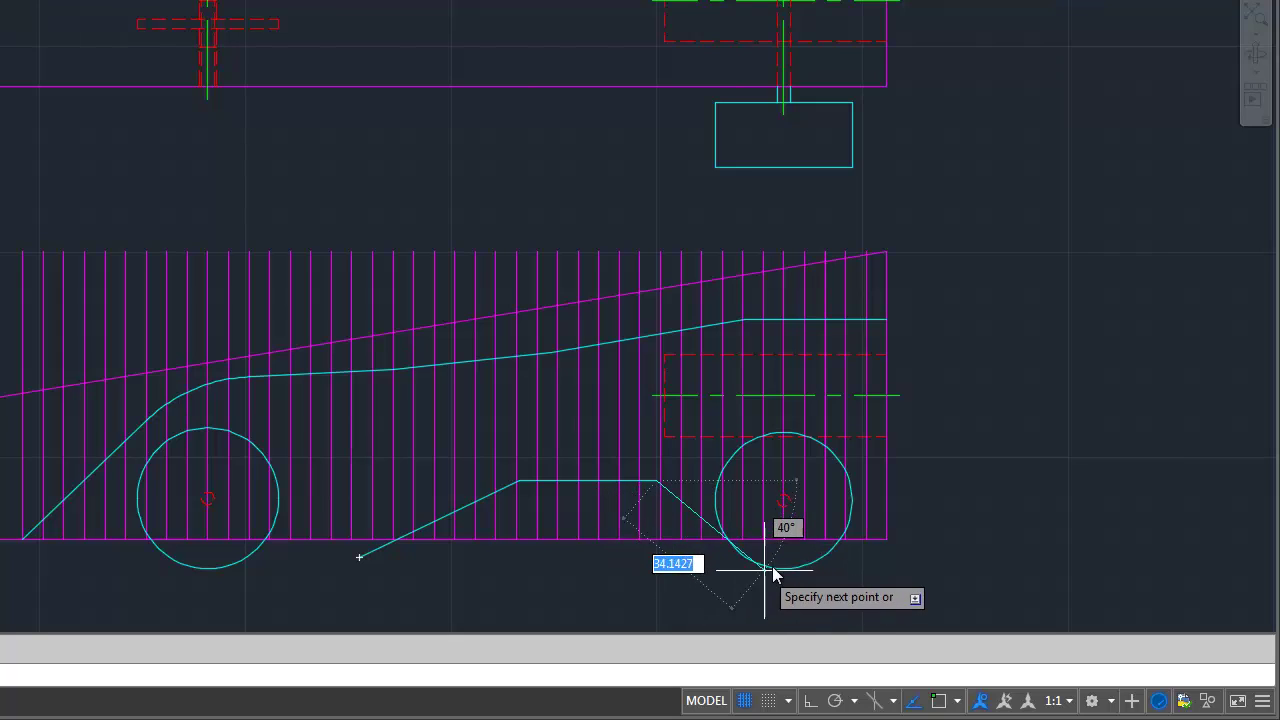
pyautogui.click(808, 555)
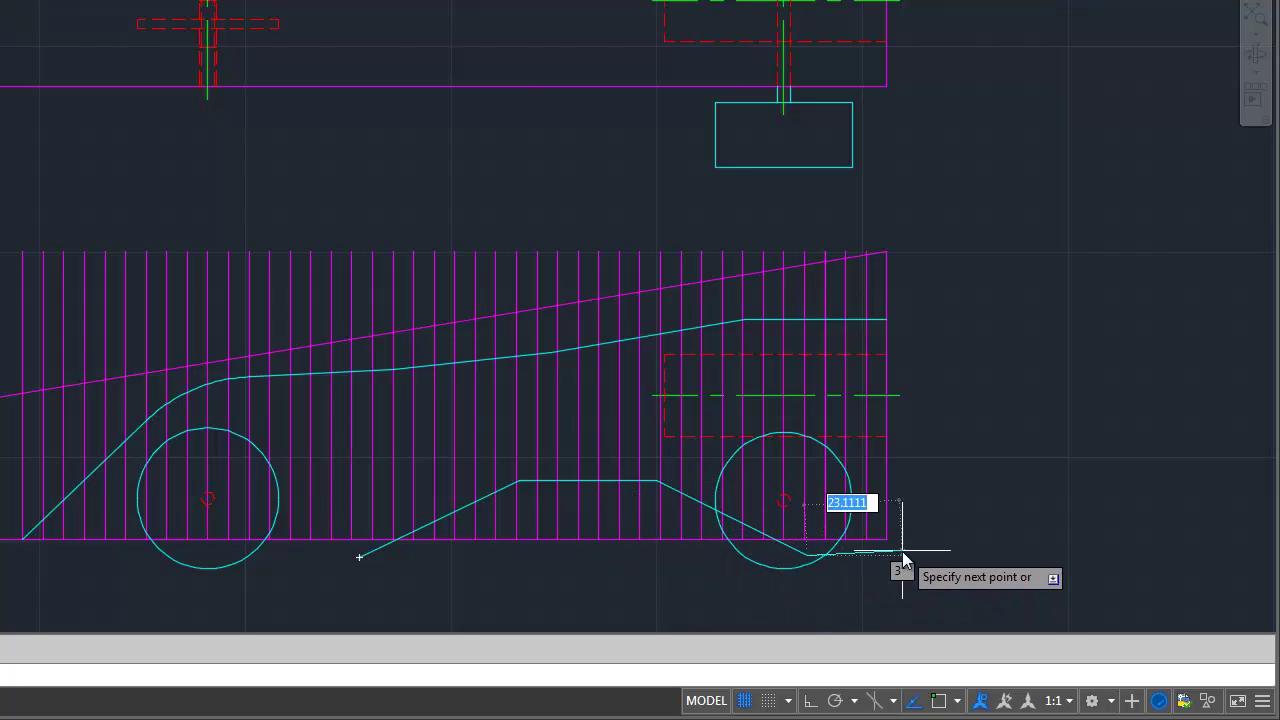
pyautogui.press('Escape')
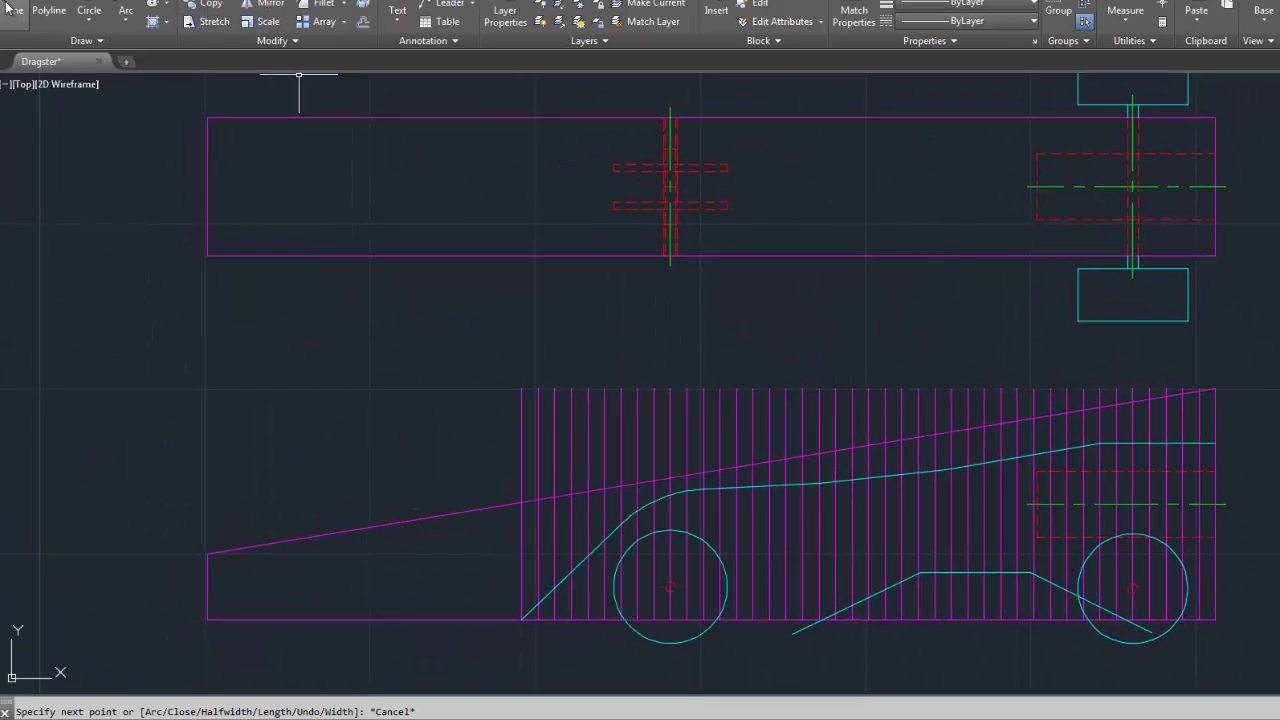
# Draw a short line rising right from the rear wheel's bottom.
pyautogui.click(14, 12)
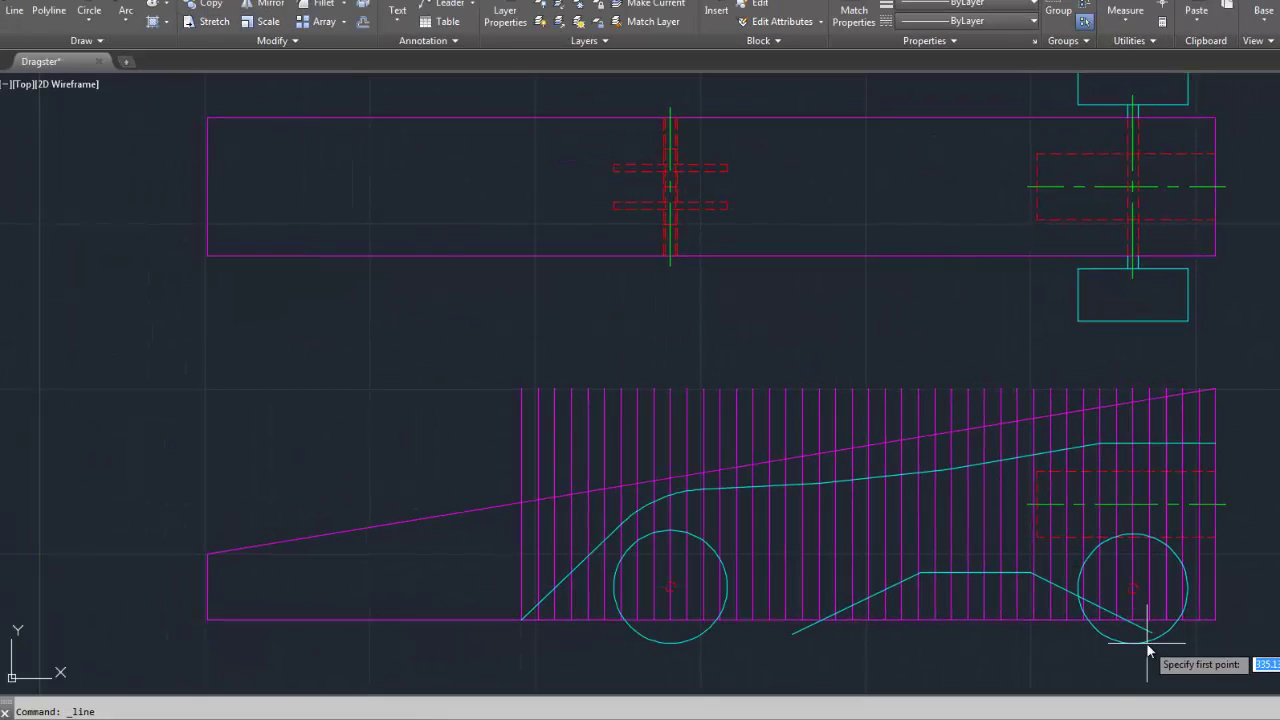
pyautogui.click(1128, 635)
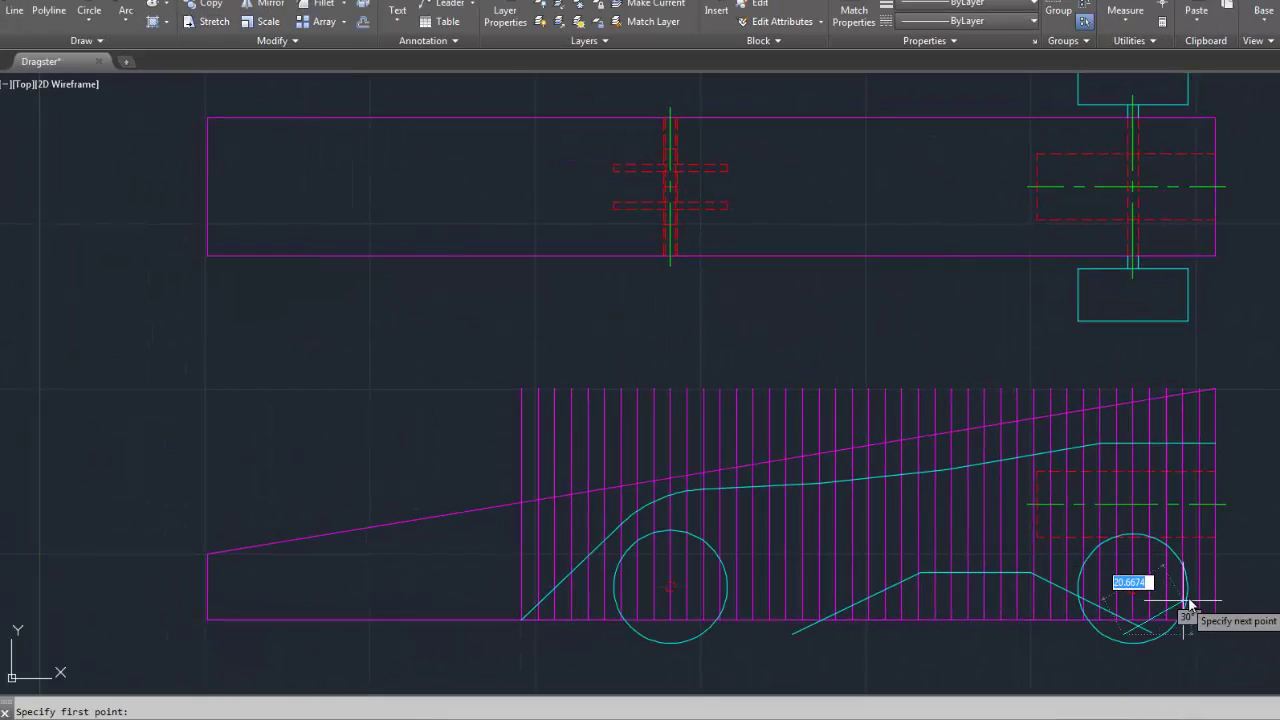
pyautogui.click(1227, 552)
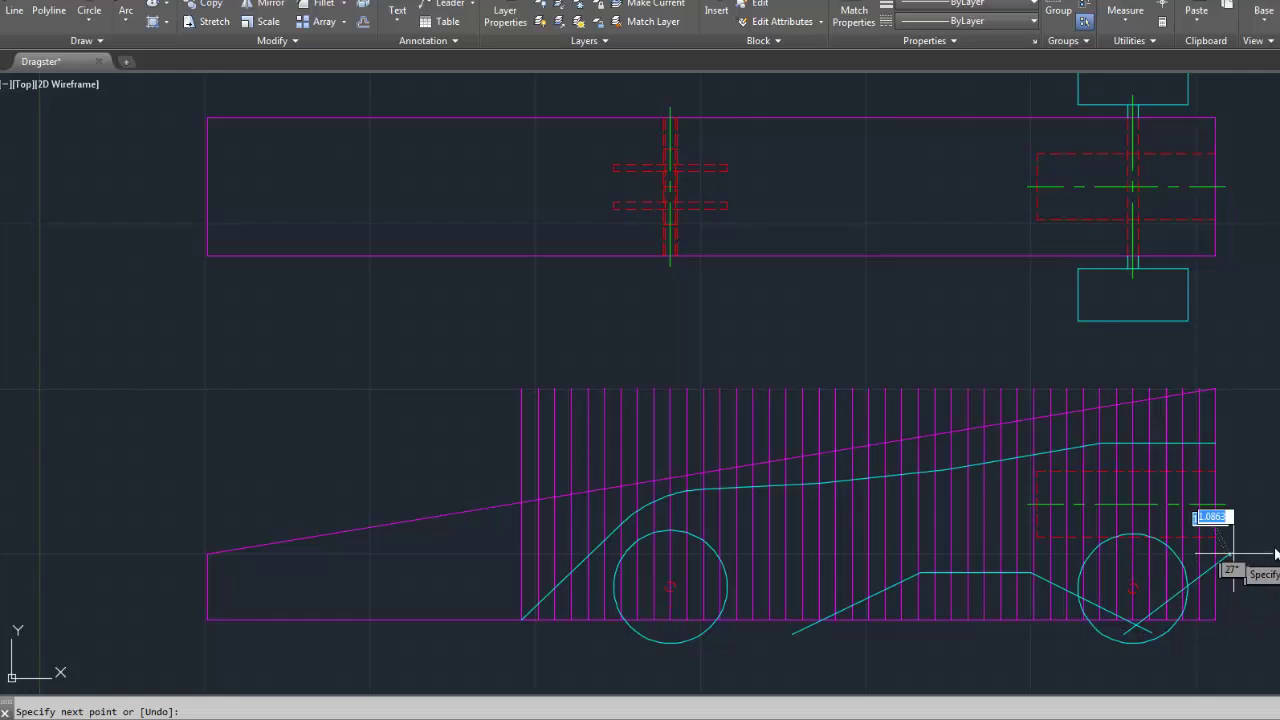
pyautogui.press('Escape')
pyautogui.scroll(4, 995, 658)
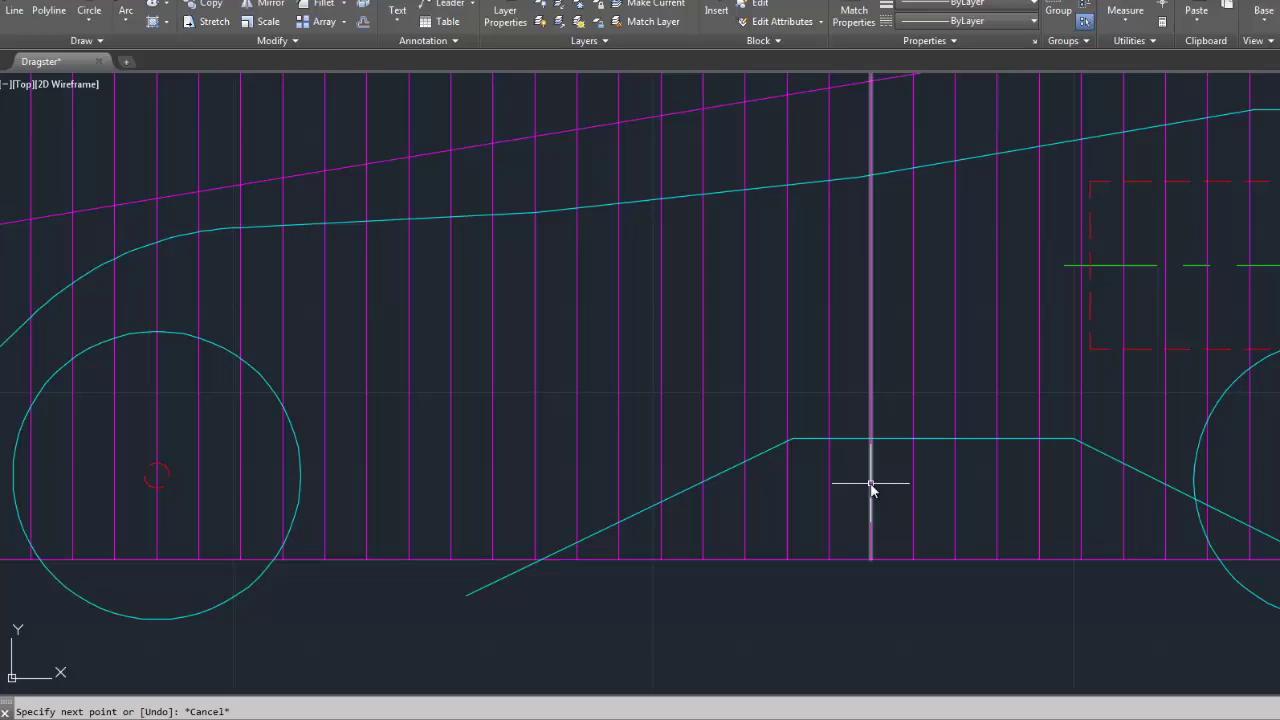
# Fillet the flat top segment with each sloping line using radius 15.
pyautogui.write('f')
pyautogui.press('Return')
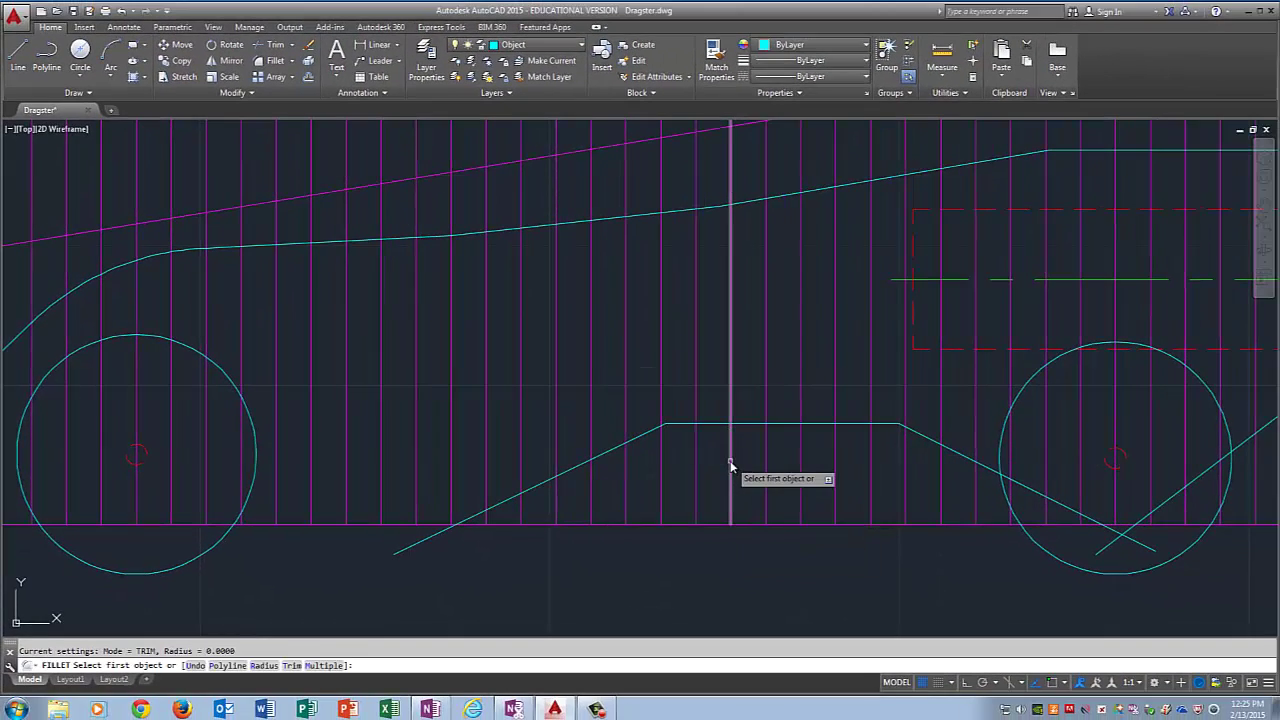
pyautogui.write('r')
pyautogui.press('Return')
pyautogui.write('15')
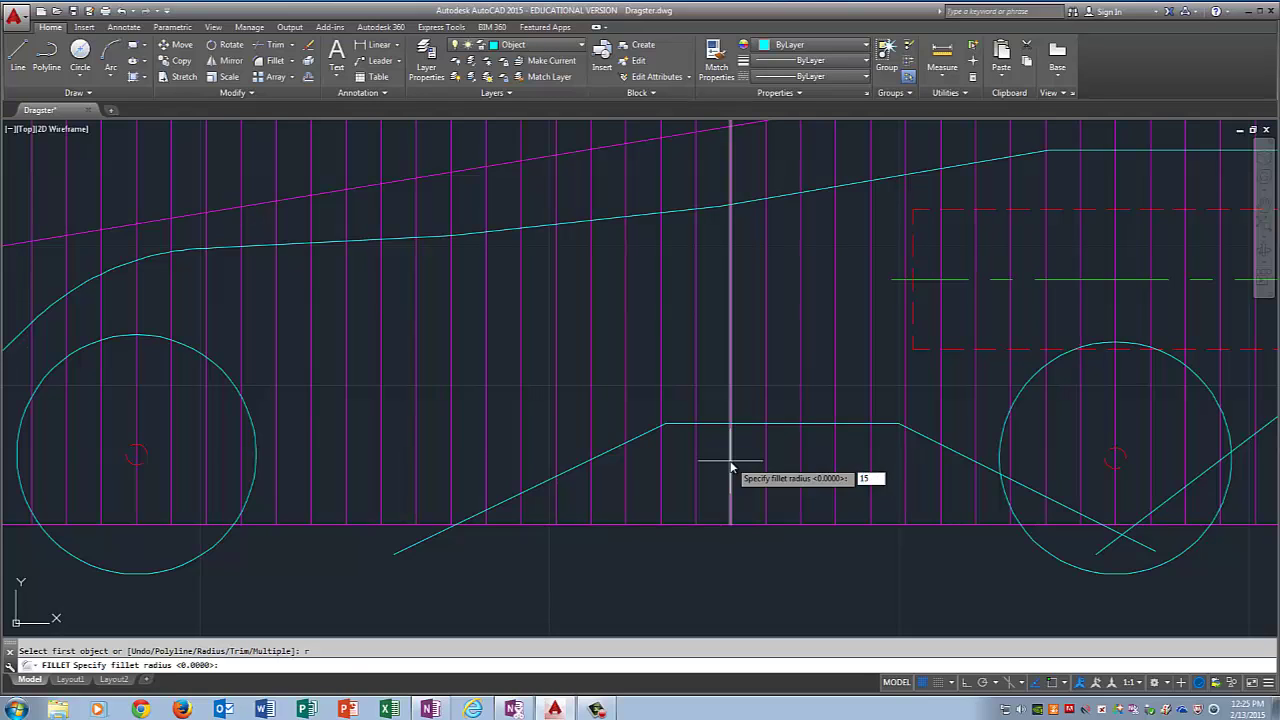
pyautogui.press('Return')
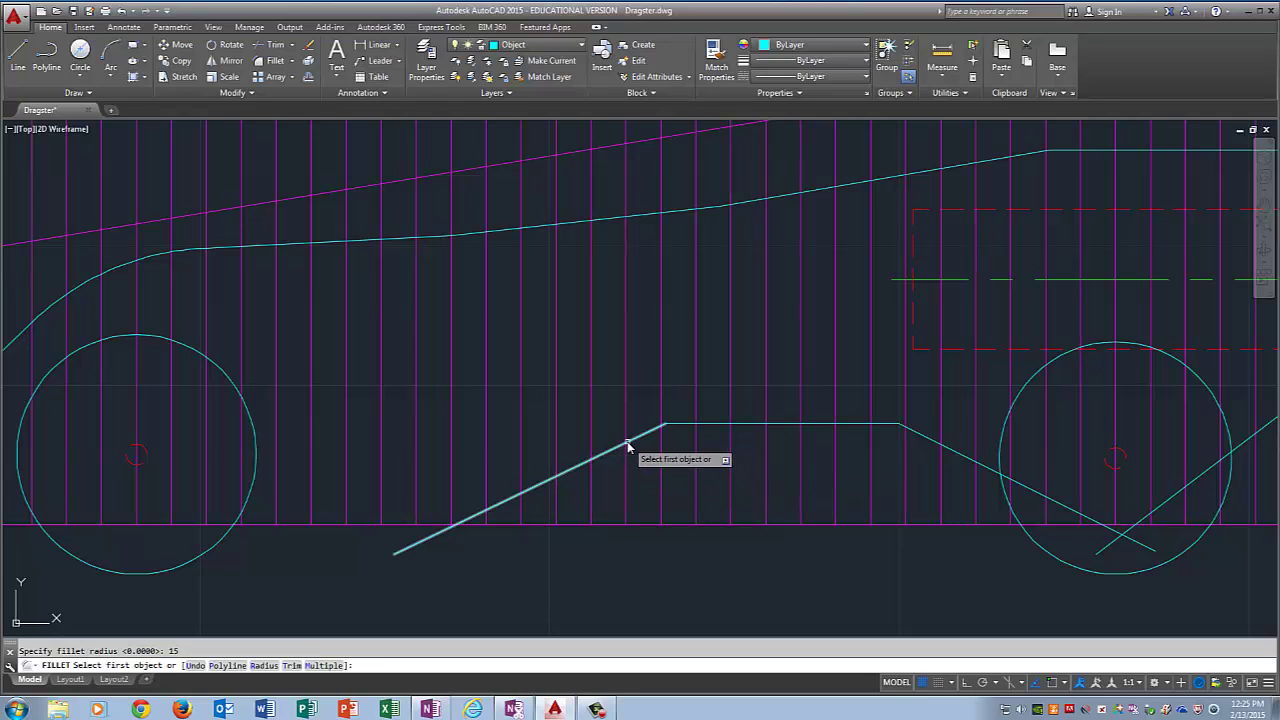
pyautogui.click(630, 441)
pyautogui.click(712, 426)
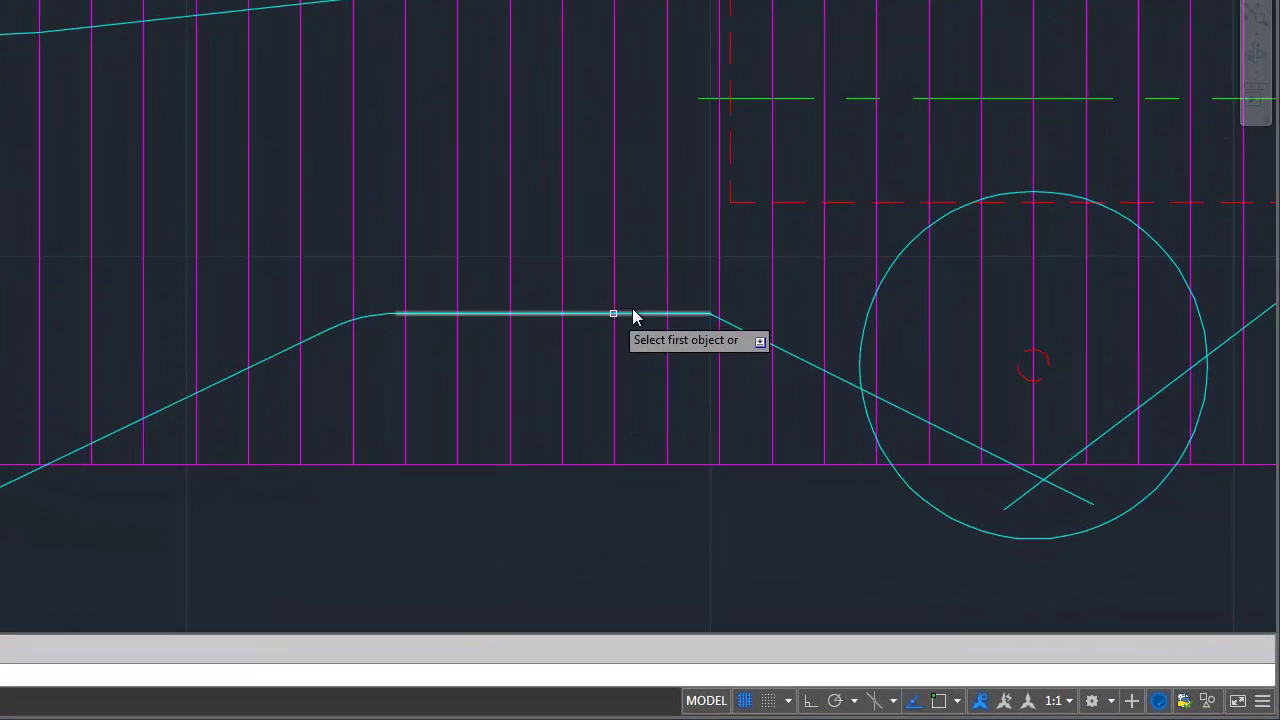
pyautogui.click(676, 315)
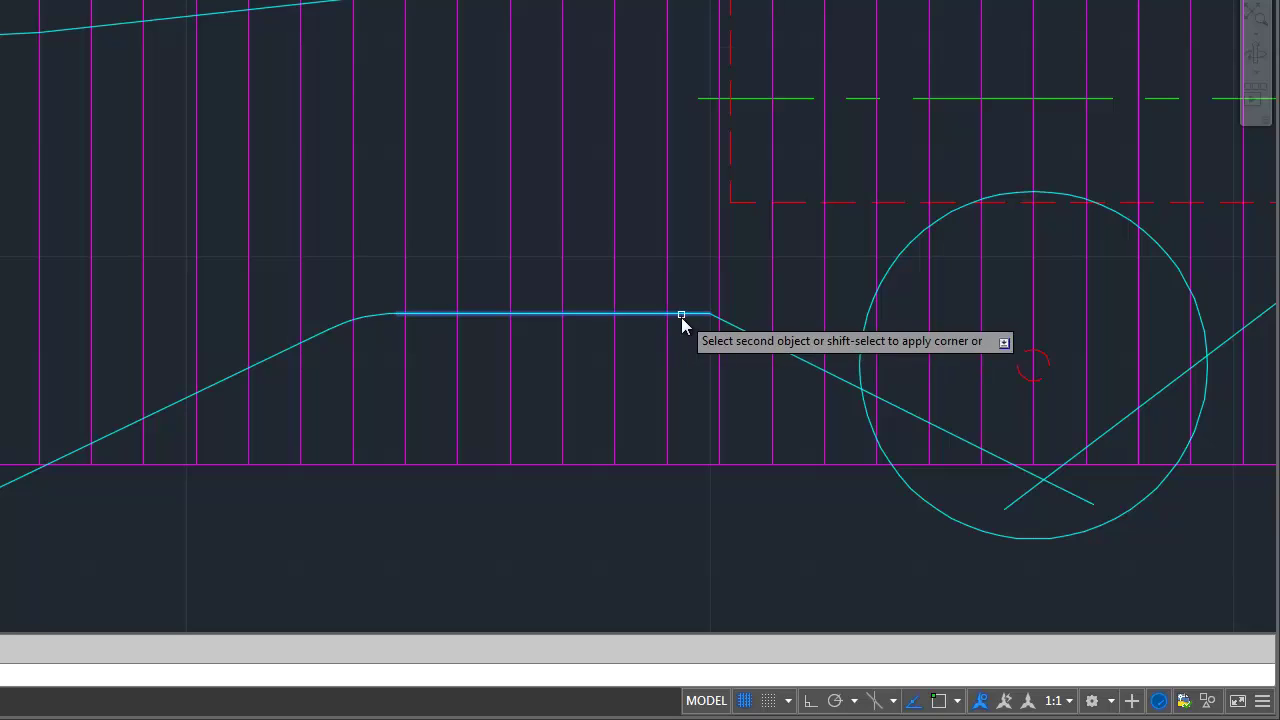
pyautogui.click(777, 348)
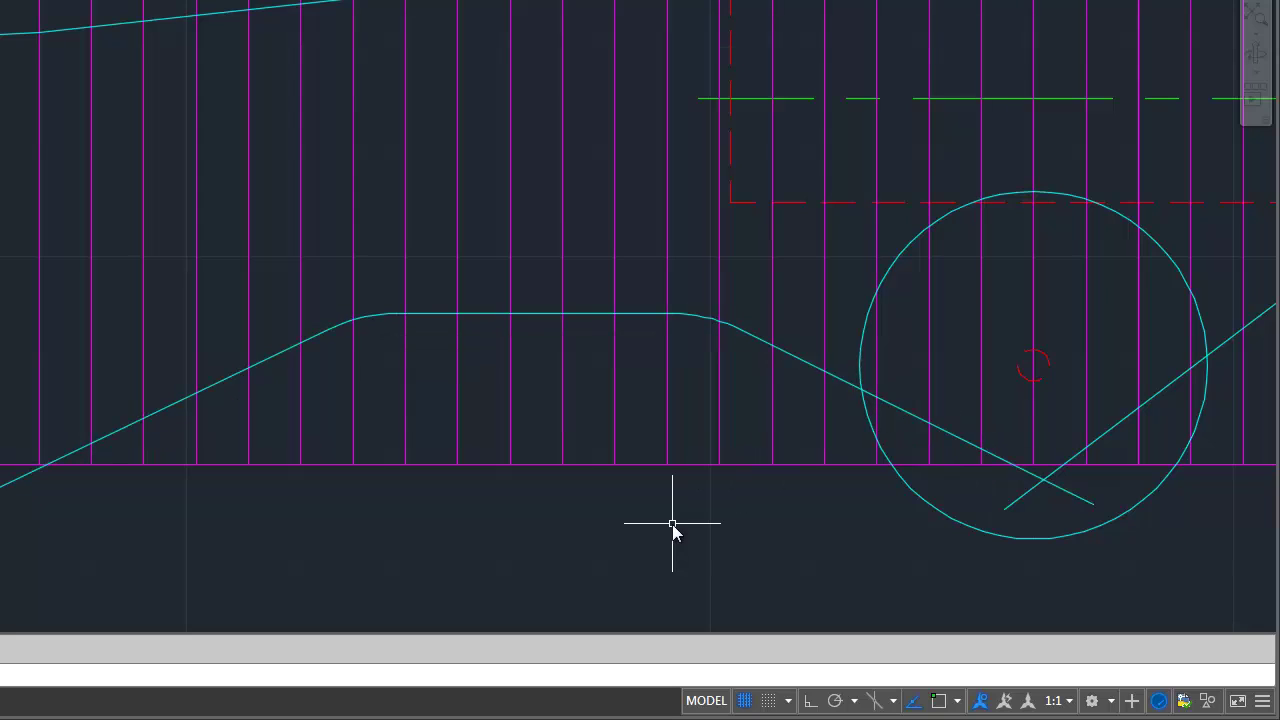
# Trim the three sloping line ends below the ground line.
pyautogui.write('trim')
pyautogui.press('Return')
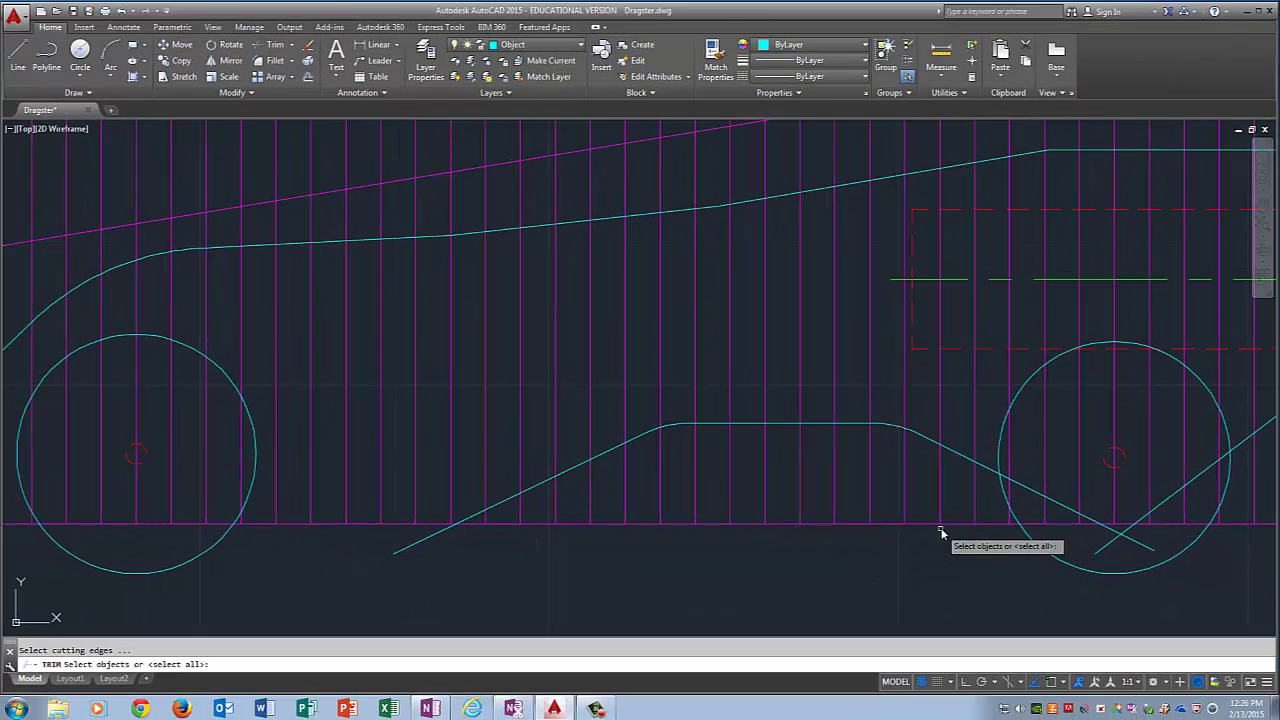
pyautogui.click(1040, 524)
pyautogui.press('Return')
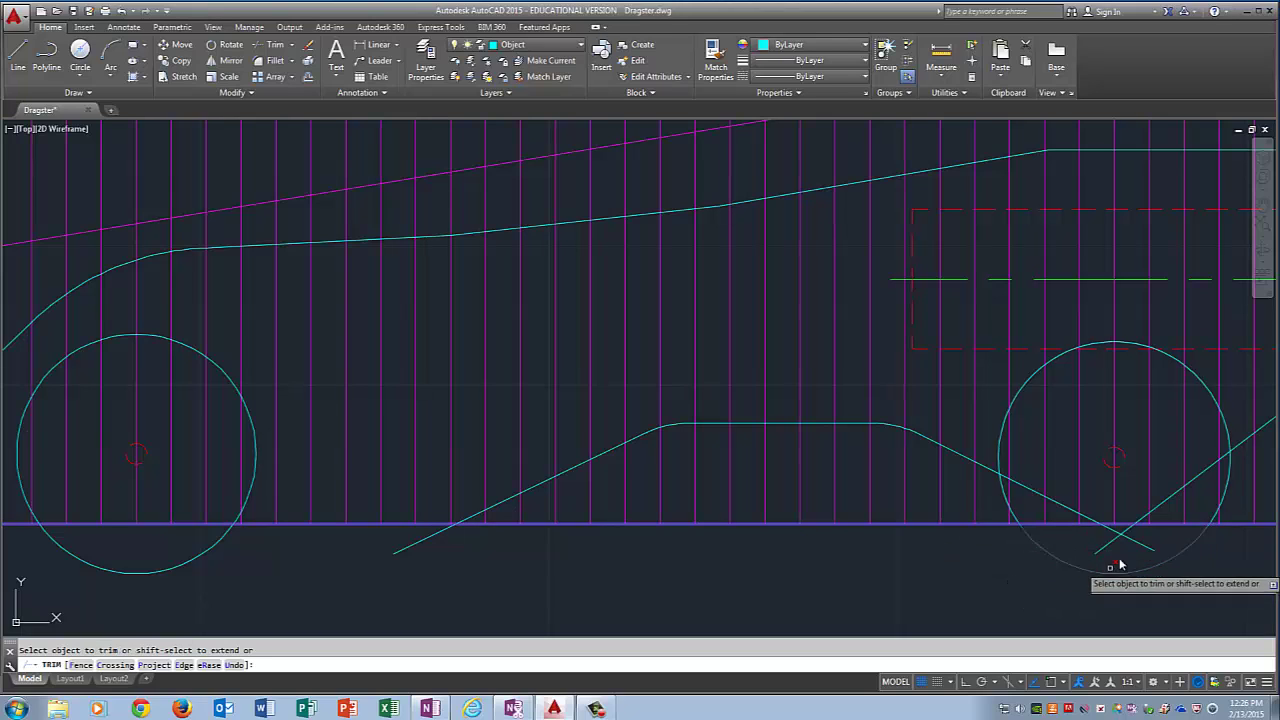
pyautogui.click(1119, 550)
pyautogui.click(1119, 546)
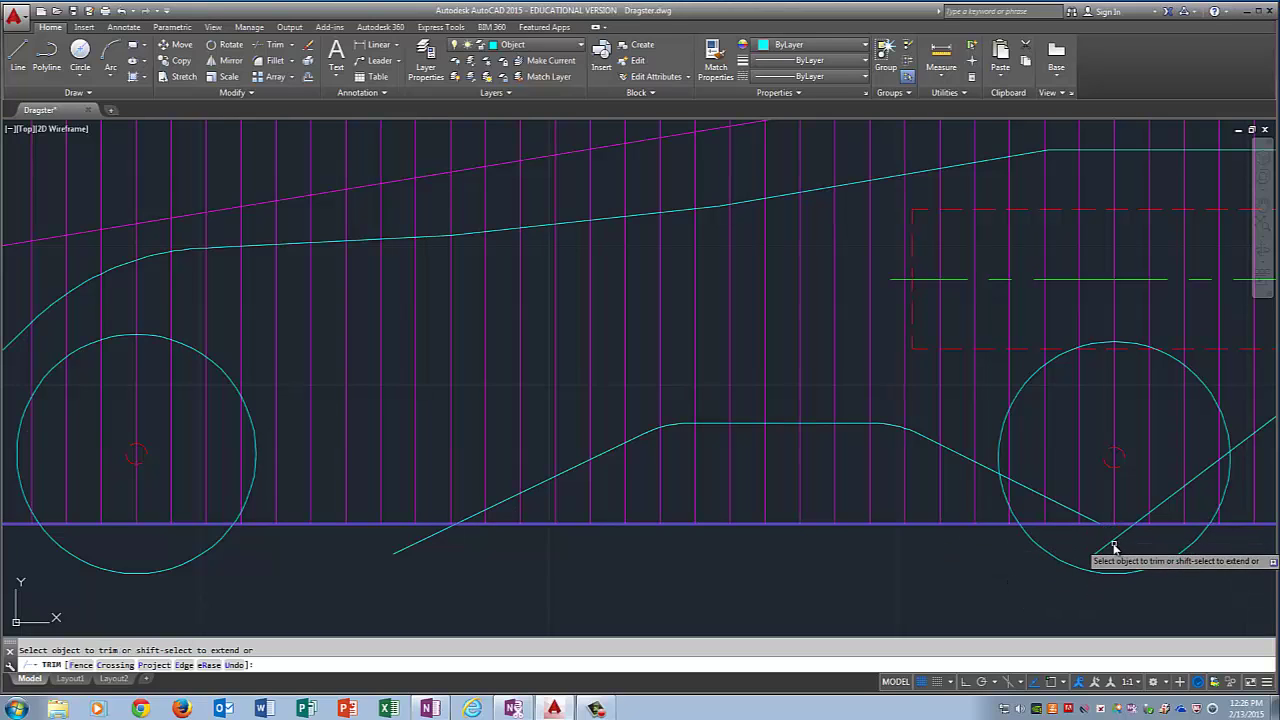
pyautogui.click(1113, 542)
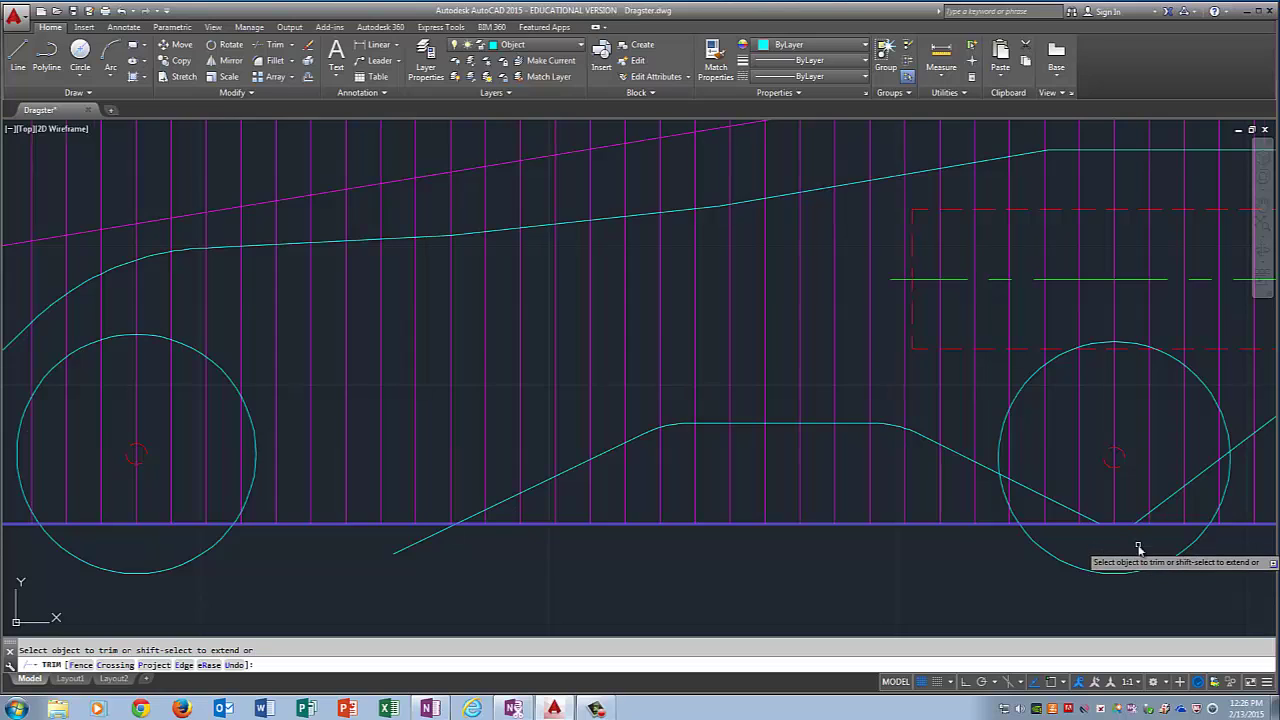
# Erase the diagonal line inside the rear wheel.
pyautogui.scroll(4, 1138, 548)
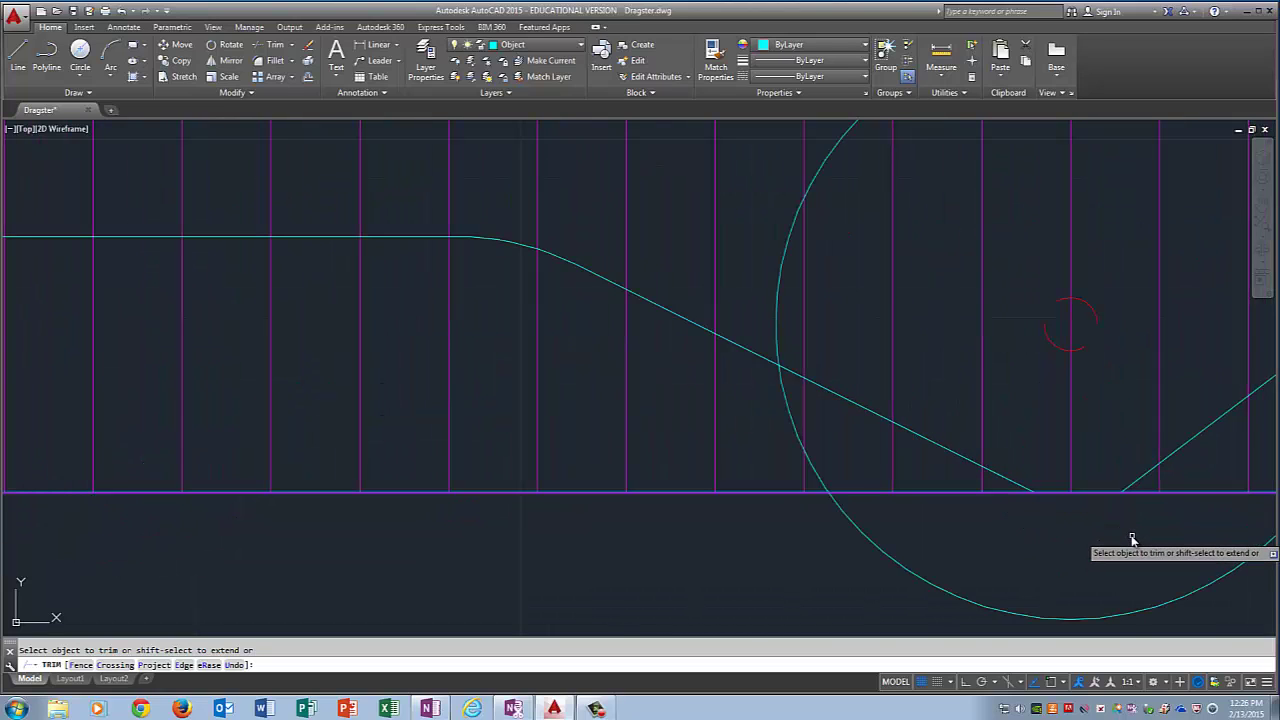
pyautogui.press('Escape')
pyautogui.scroll(2, 1131, 540)
pyautogui.scroll(-4, 1131, 540)
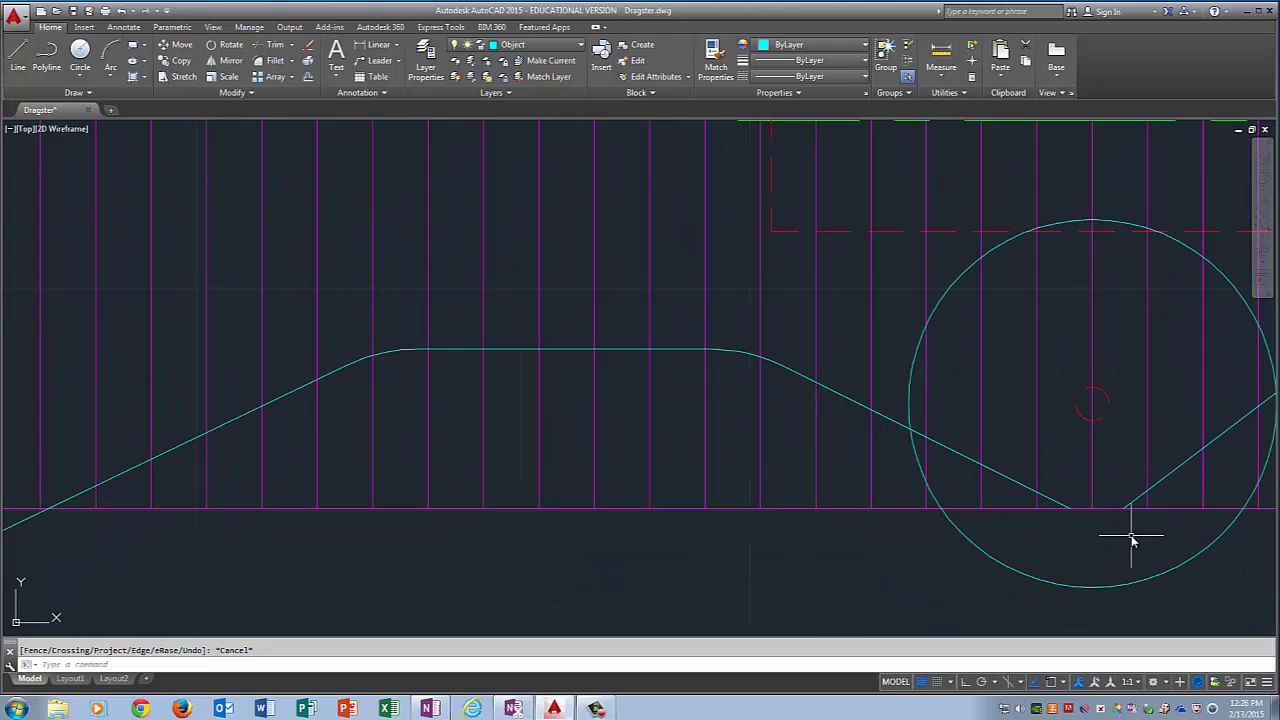
pyautogui.click(1178, 475)
pyautogui.write('mirror')
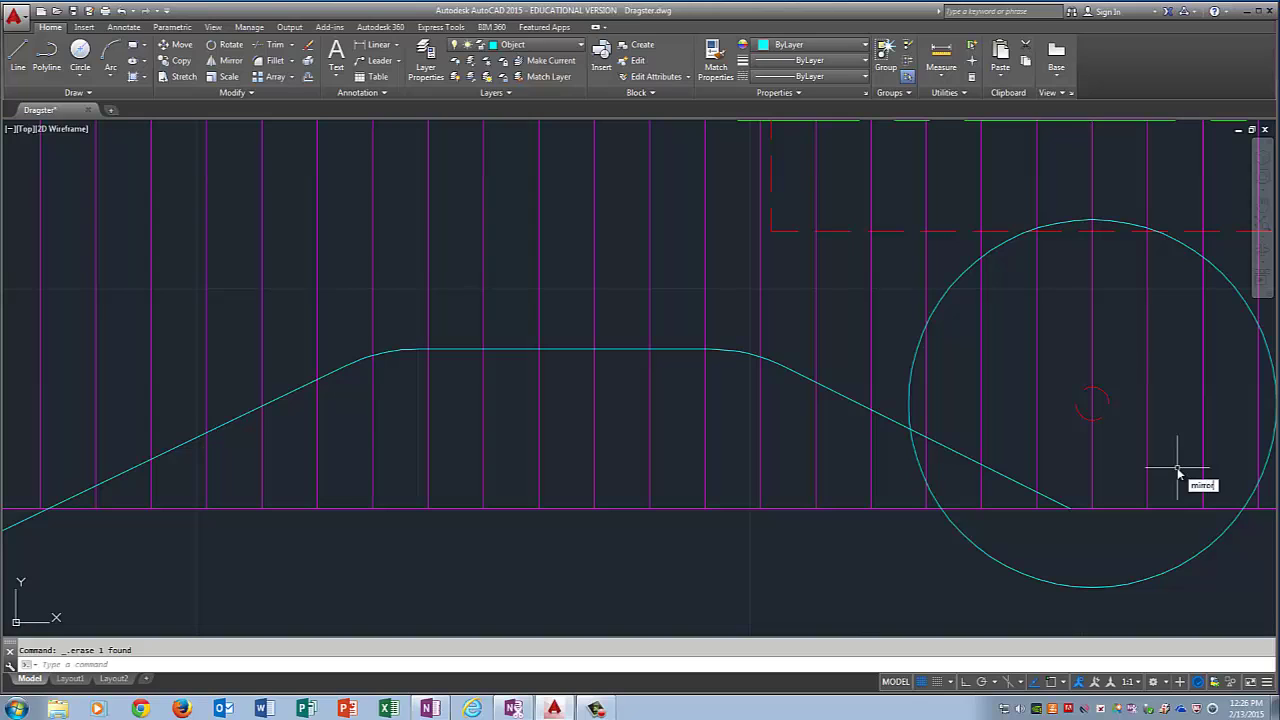
pyautogui.press('Return')
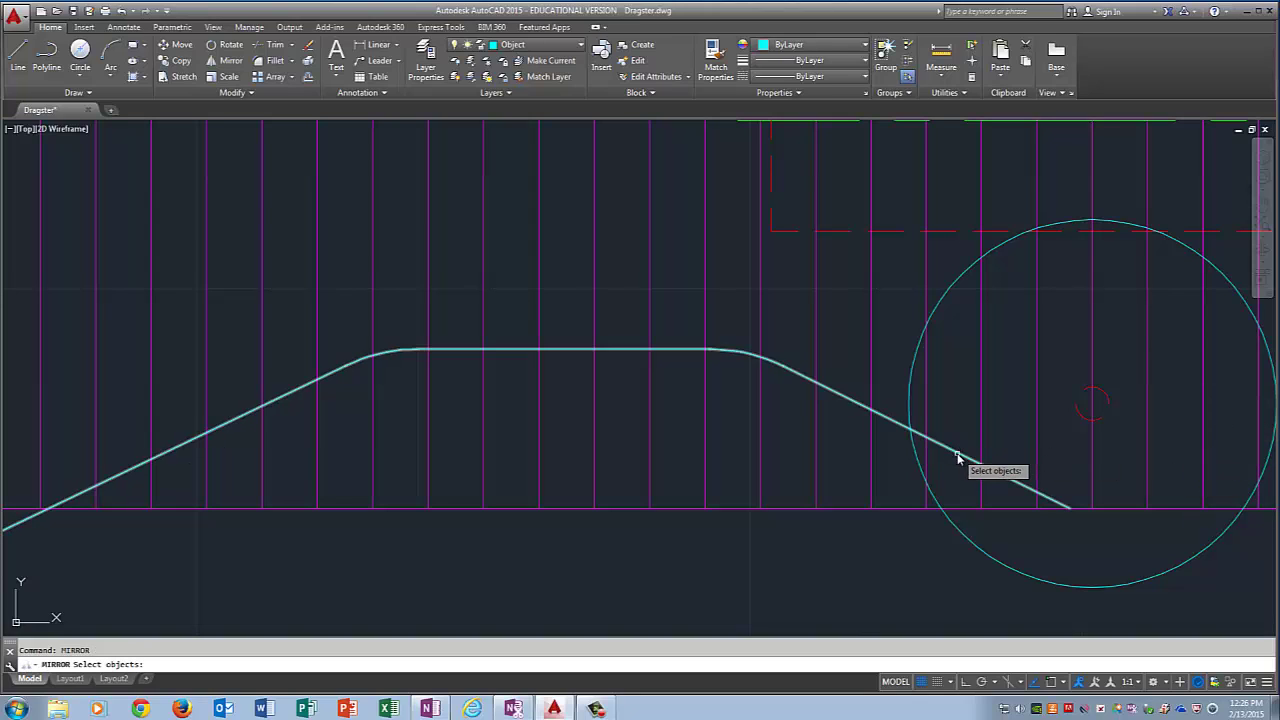
# Mirror the lower profile across the rear wheel's vertical centreline, keeping the original.
pyautogui.click(957, 457)
pyautogui.press('Return')
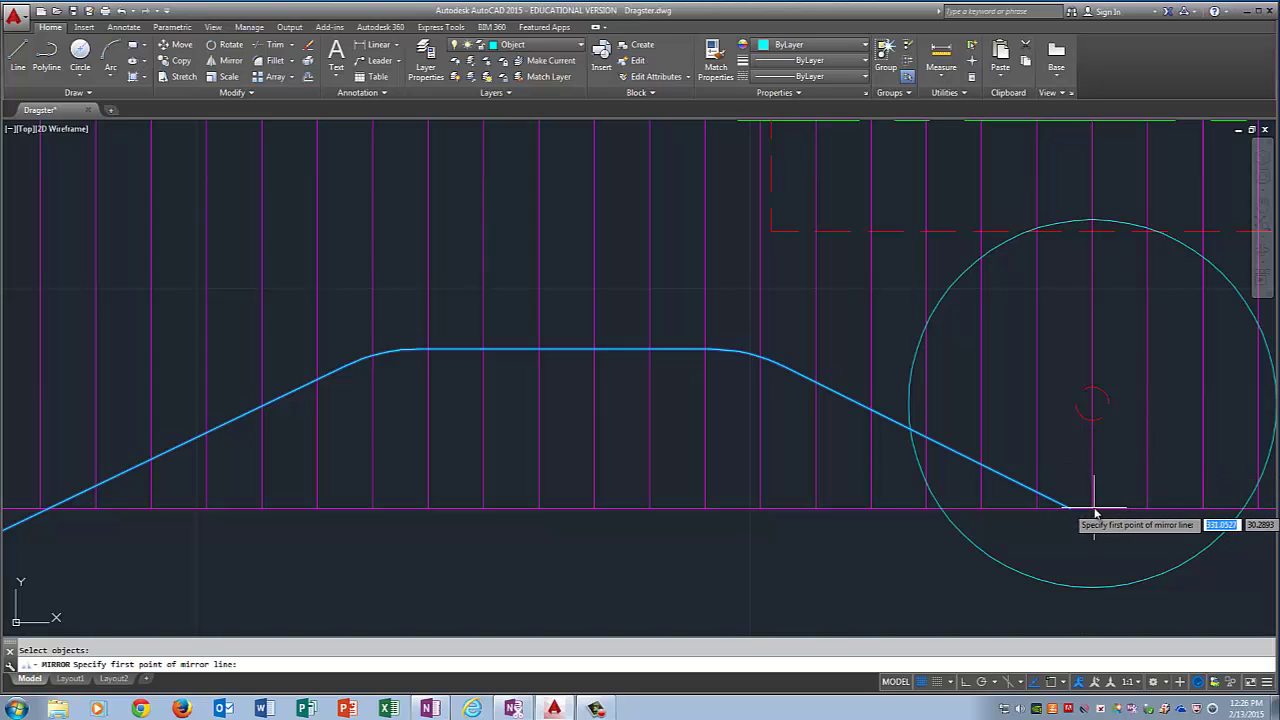
pyautogui.press('F3')
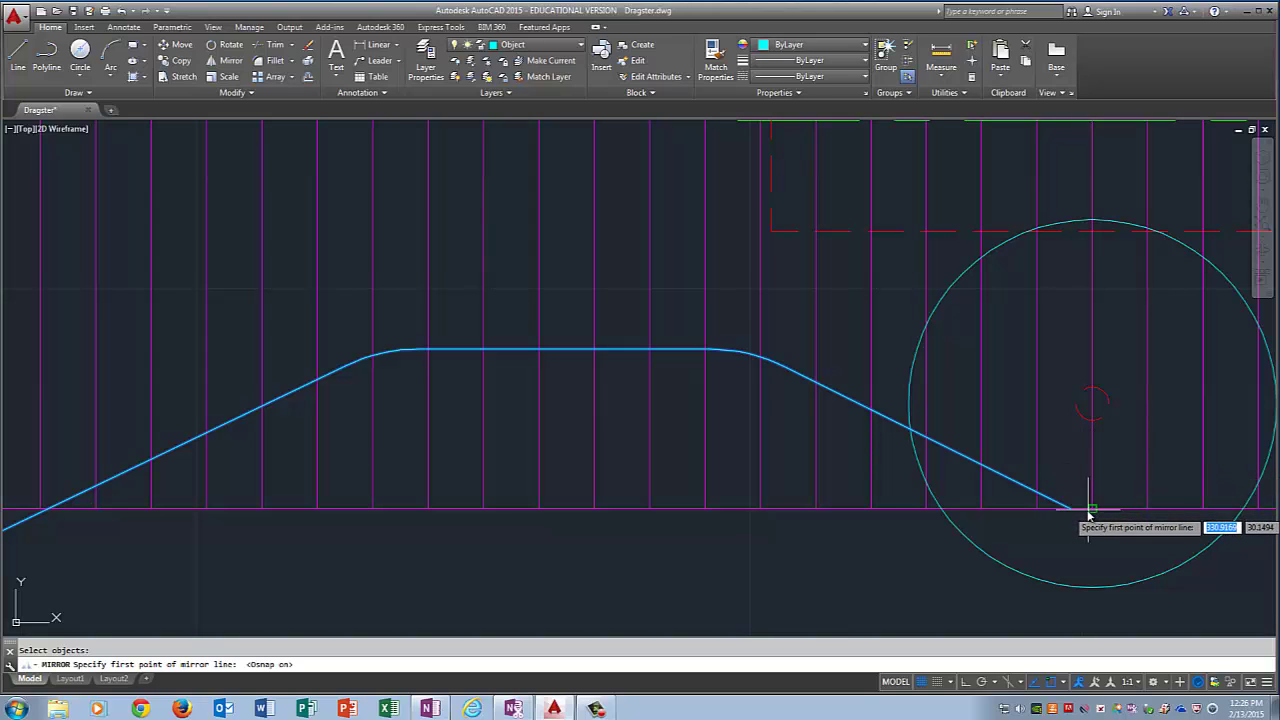
pyautogui.click(1094, 511)
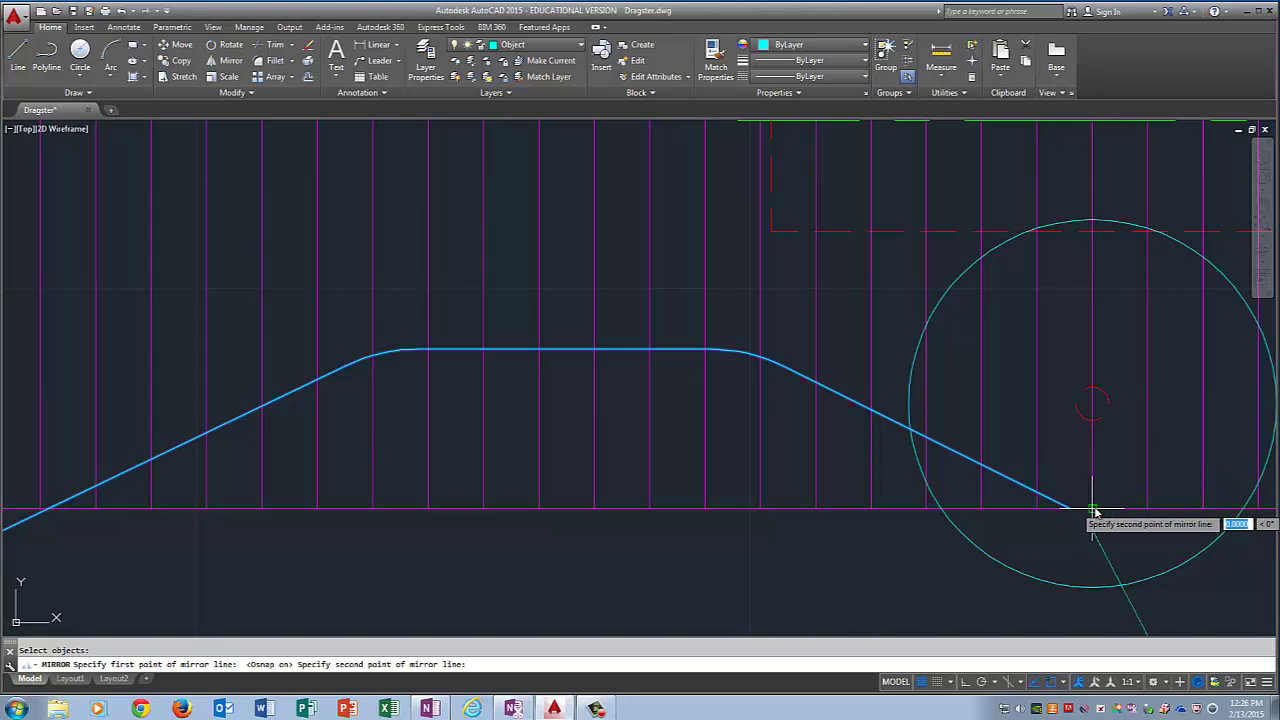
pyautogui.click(1093, 231)
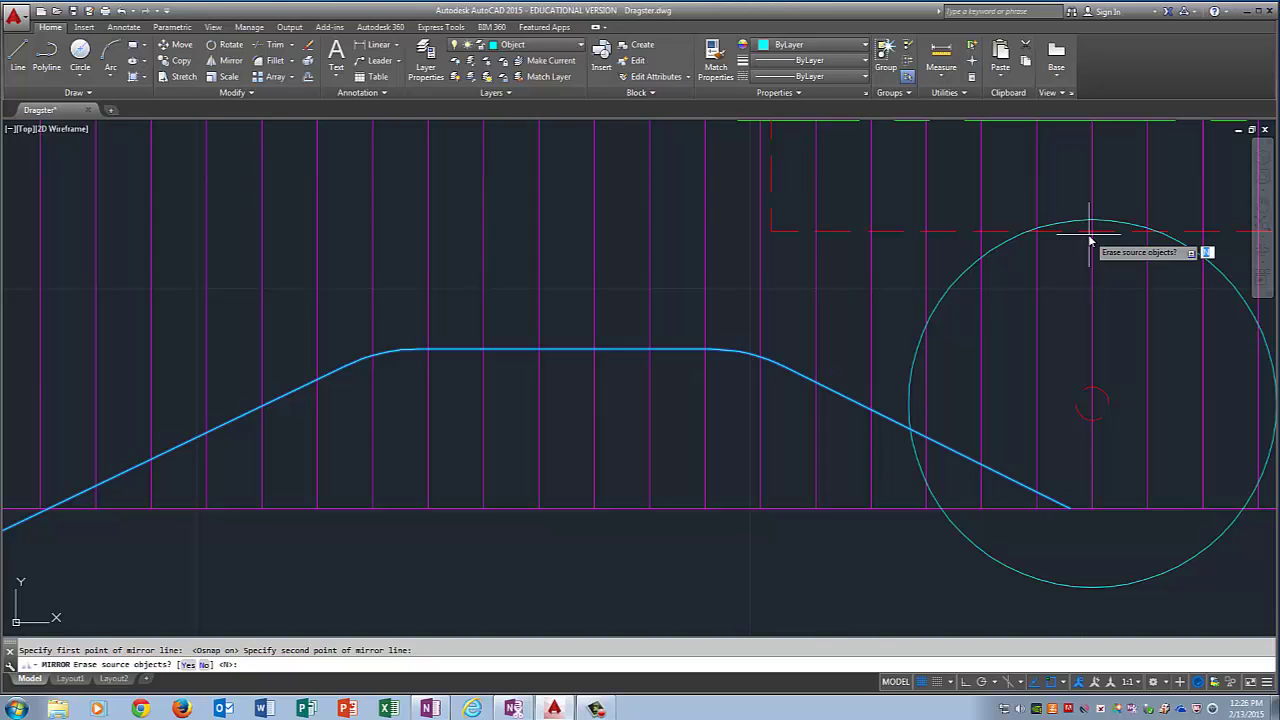
pyautogui.press('Return')
pyautogui.write('zoo')
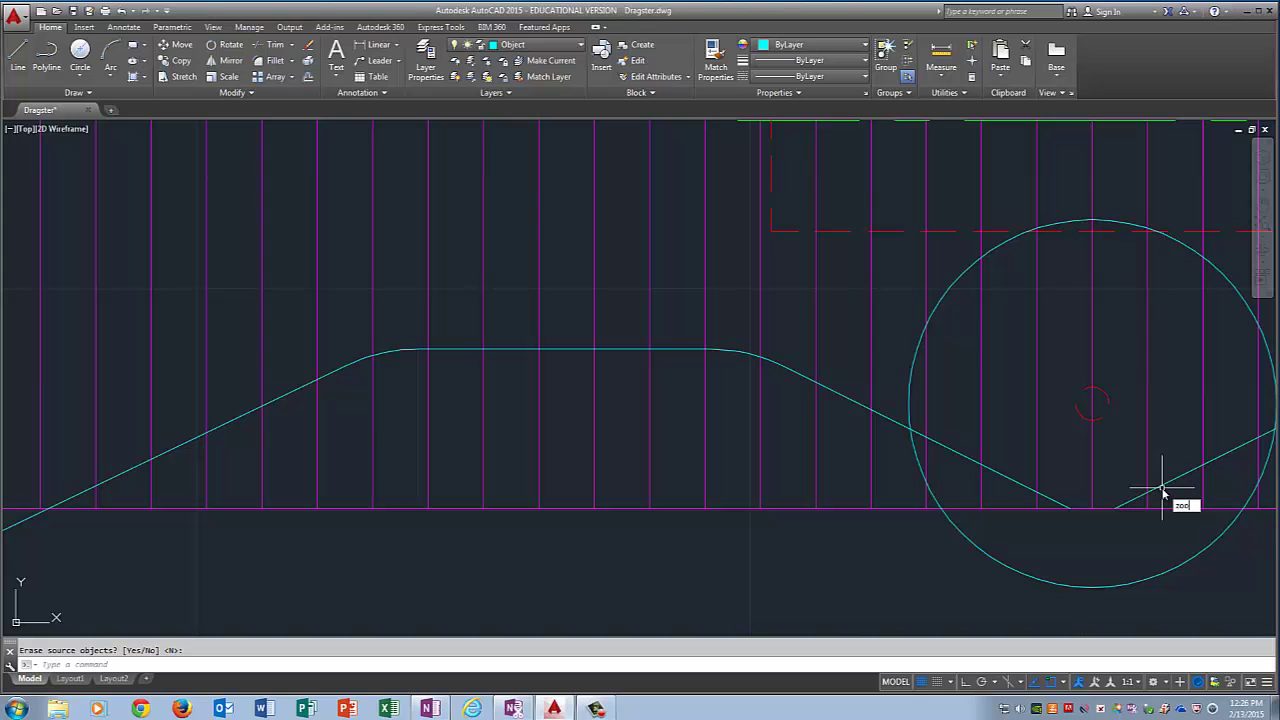
# Zoom to fit the whole dragster drawing with ZOOM All.
pyautogui.write('m')
pyautogui.press('Return')
pyautogui.write('all')
pyautogui.press('Return')
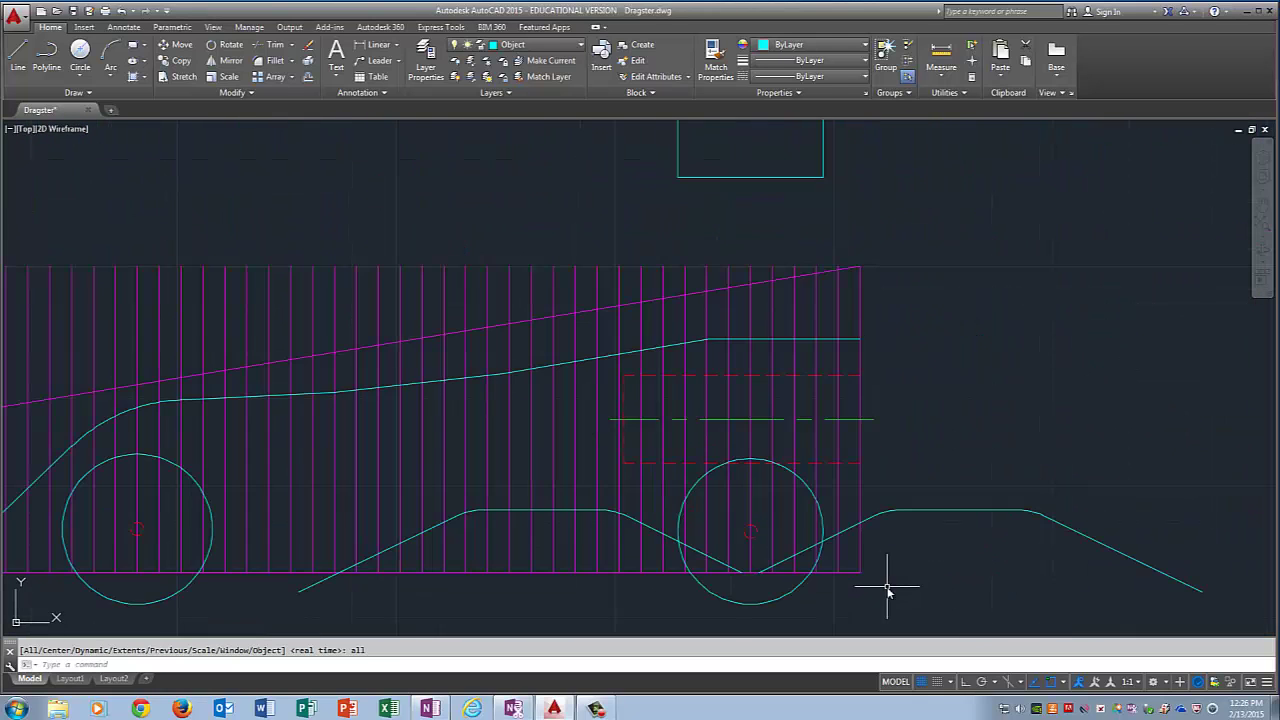
# Trim the profile beyond the rightmost vertical line.
pyautogui.write('tri')
pyautogui.press('Return')
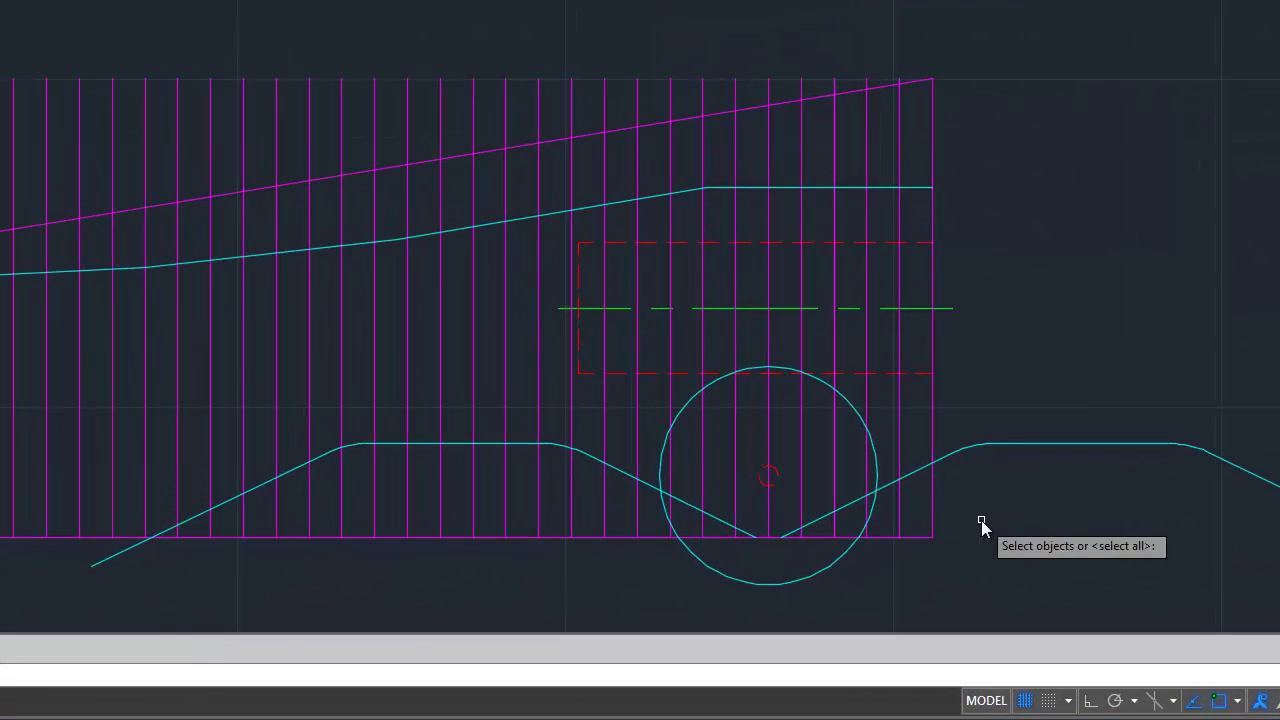
pyautogui.click(931, 500)
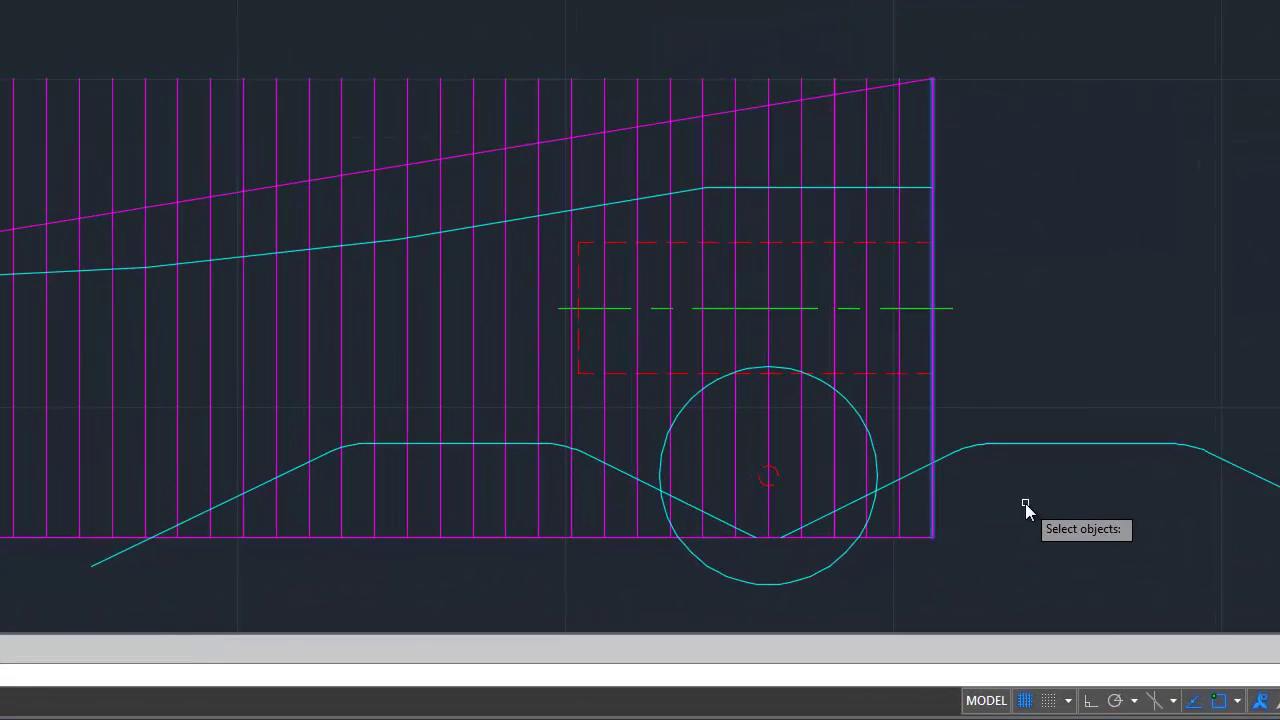
pyautogui.press('Return')
pyautogui.click(1022, 444)
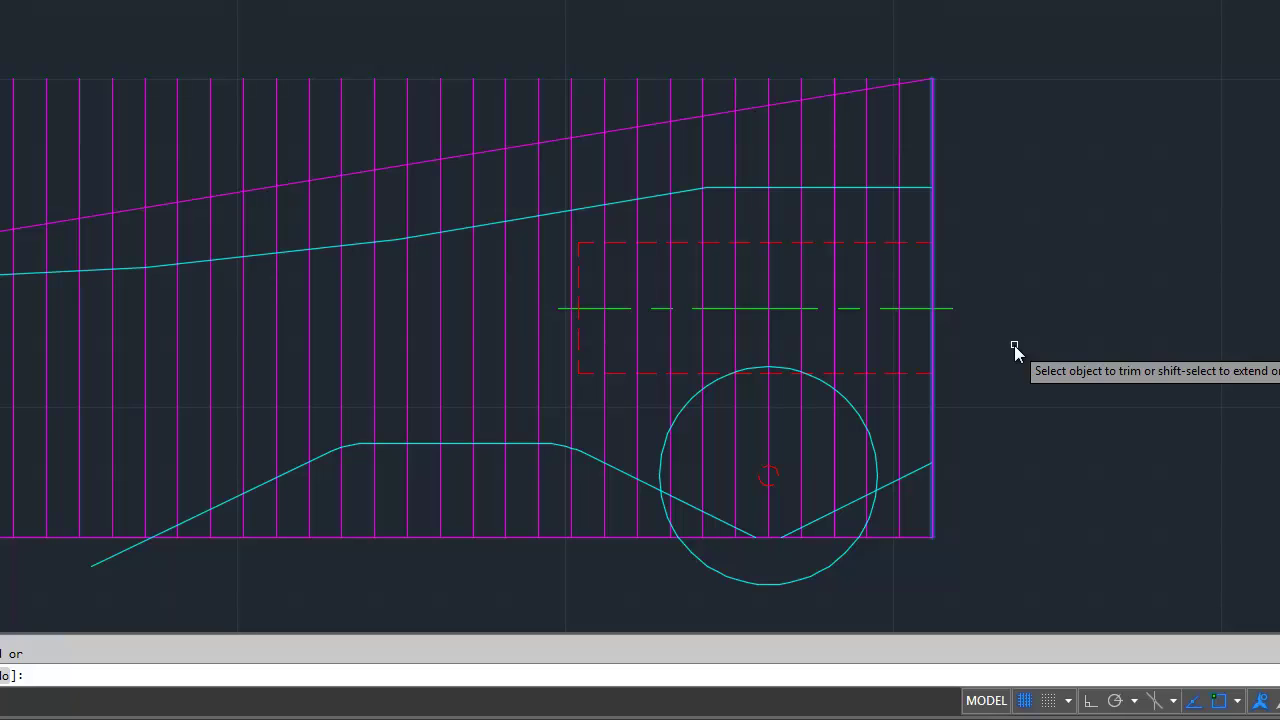
pyautogui.press('Return')
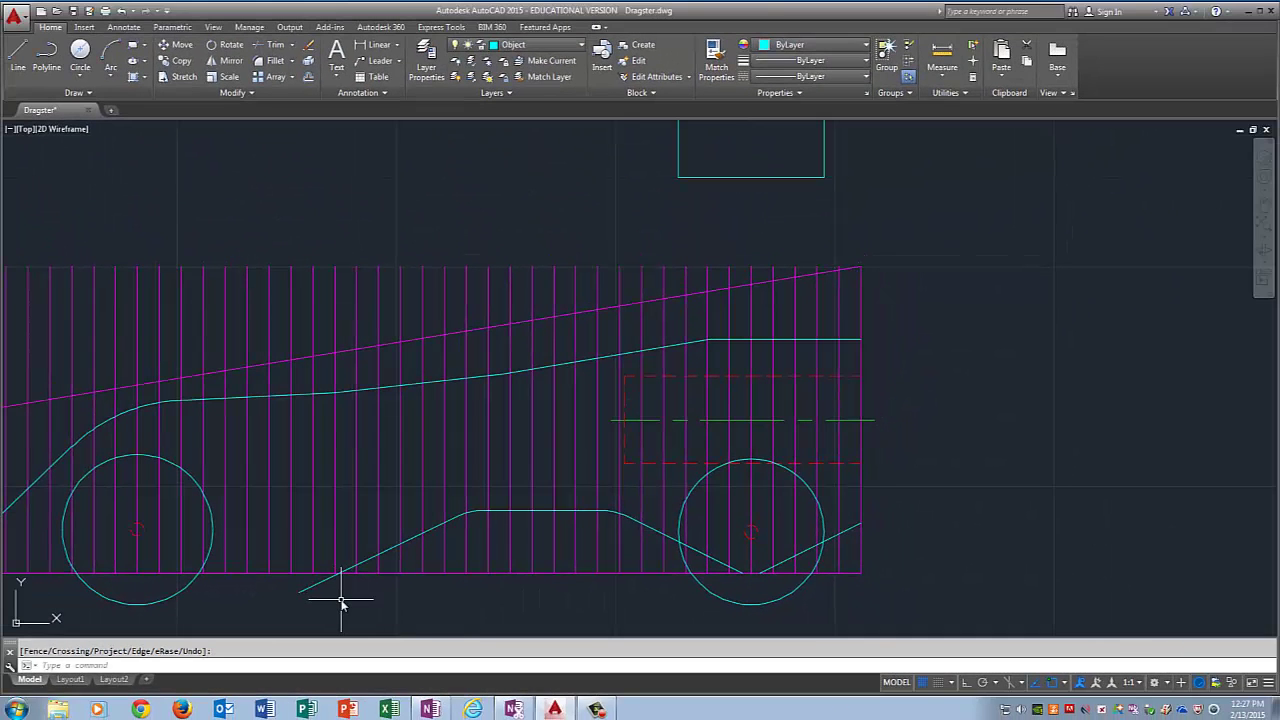
pyautogui.write('tr')
# Trim the profile's left end below the bottom magenta line.
pyautogui.press('Return')
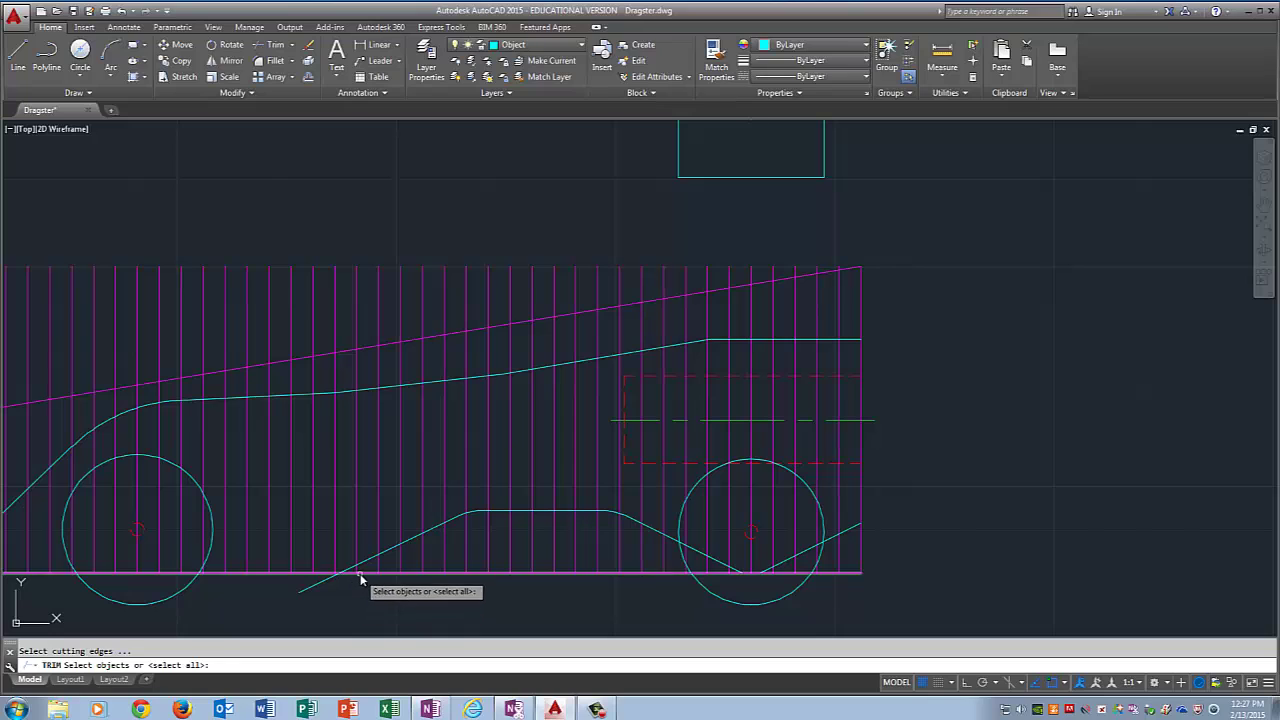
pyautogui.click(360, 573)
pyautogui.press('Return')
pyautogui.click(318, 586)
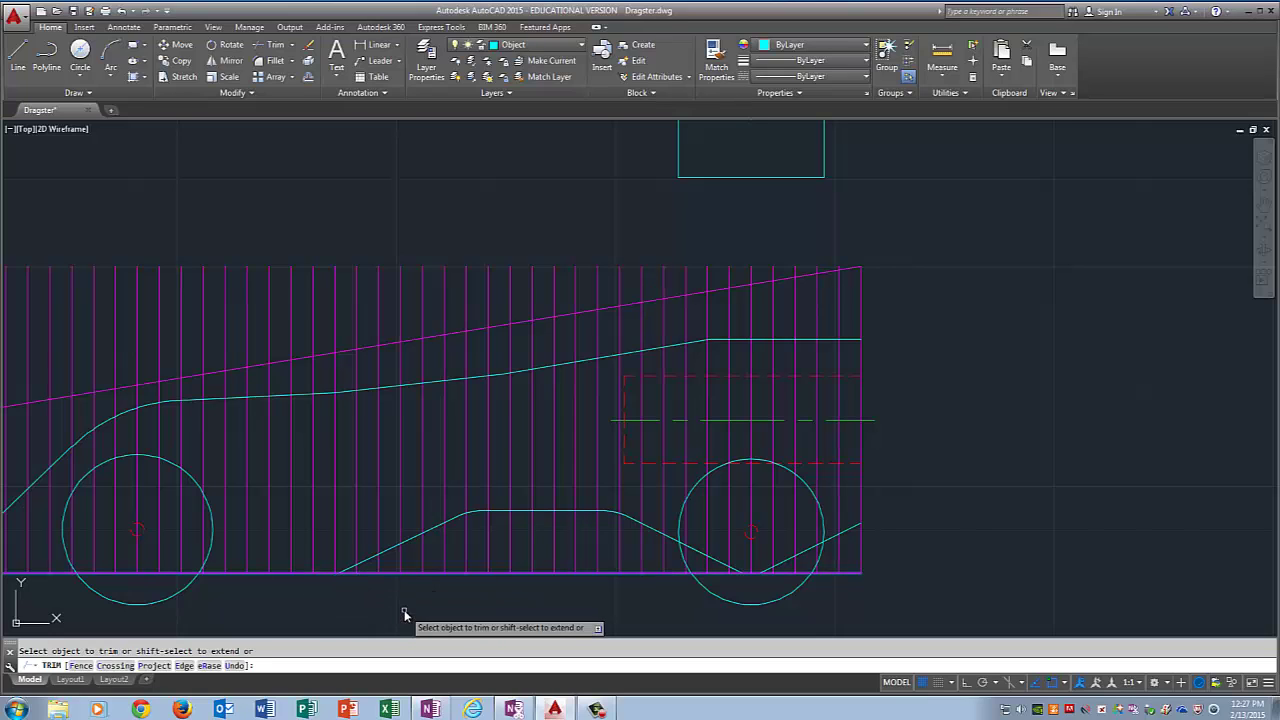
pyautogui.press('Escape')
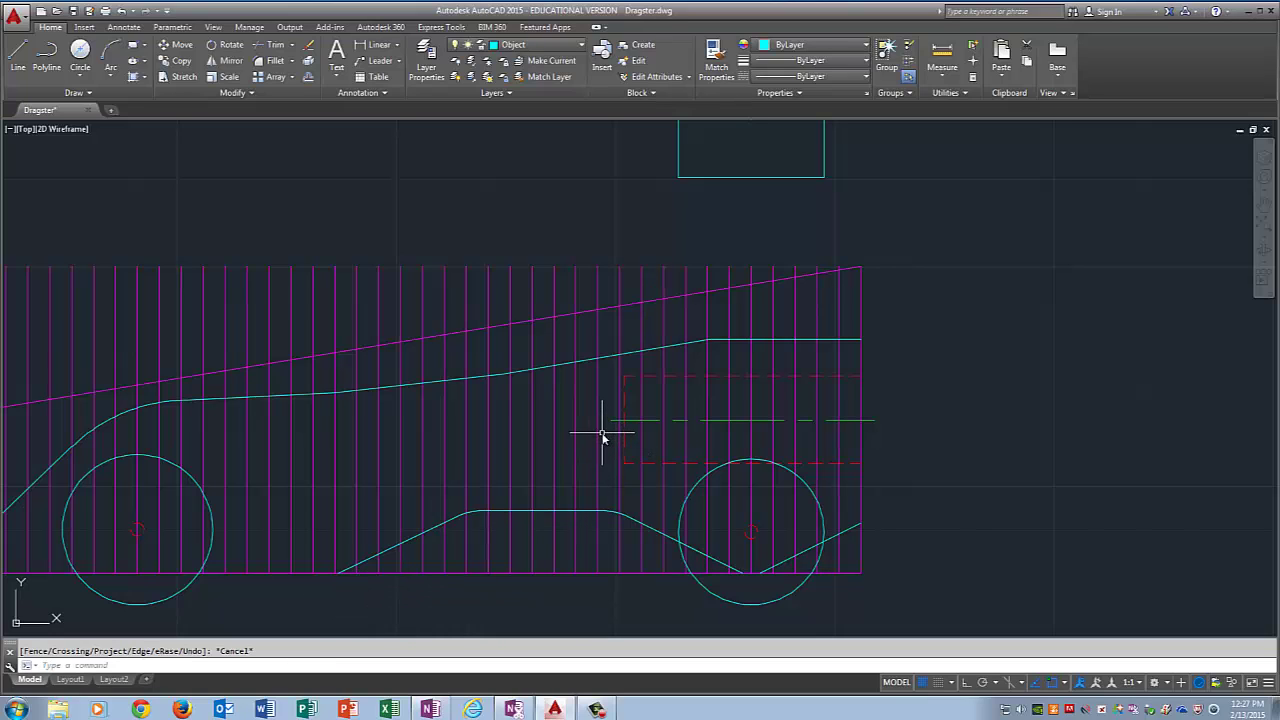
pyautogui.click(602, 434)
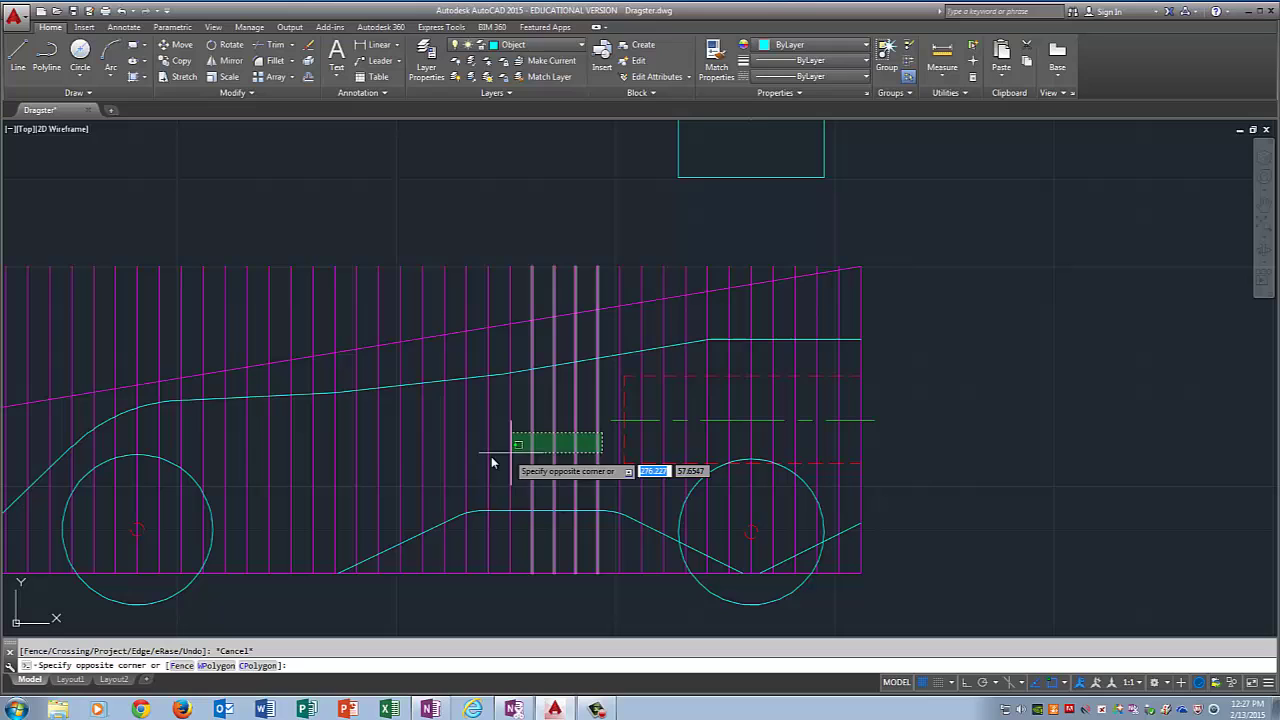
# Delete the middle vertical magenta lines and those around the right wheel.
pyautogui.click(226, 477)
pyautogui.press('Delete')
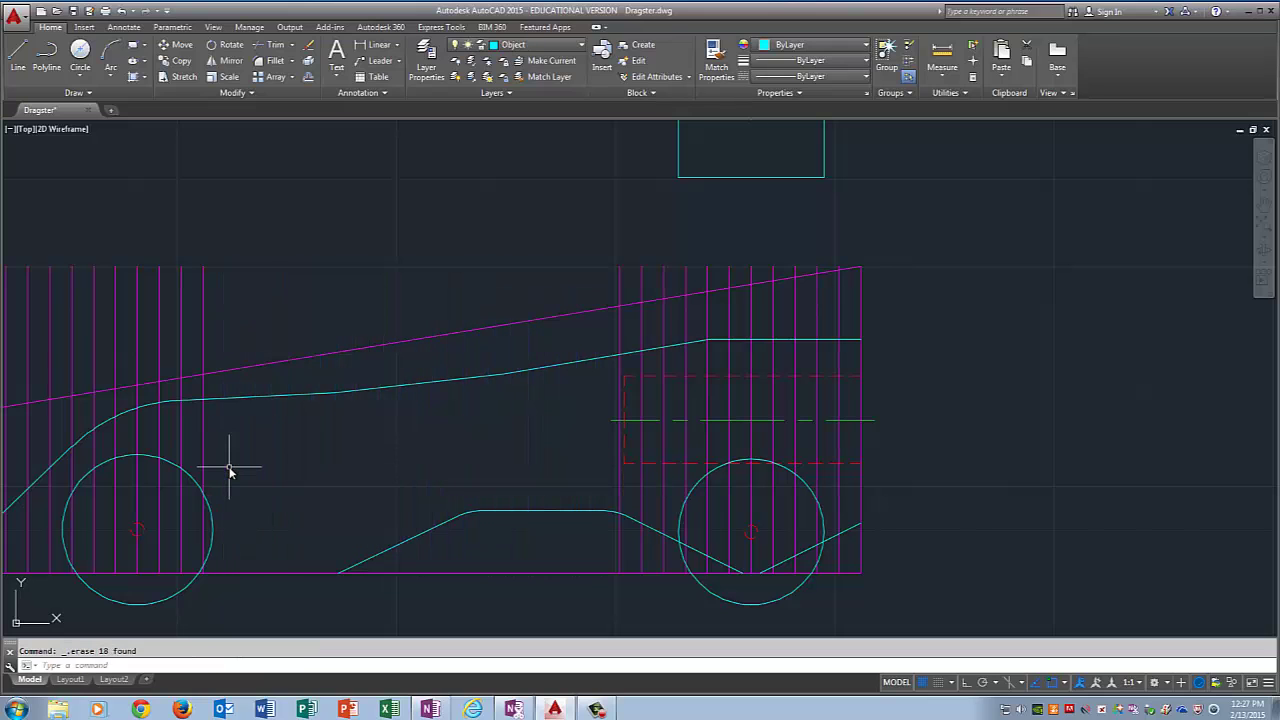
pyautogui.click(843, 306)
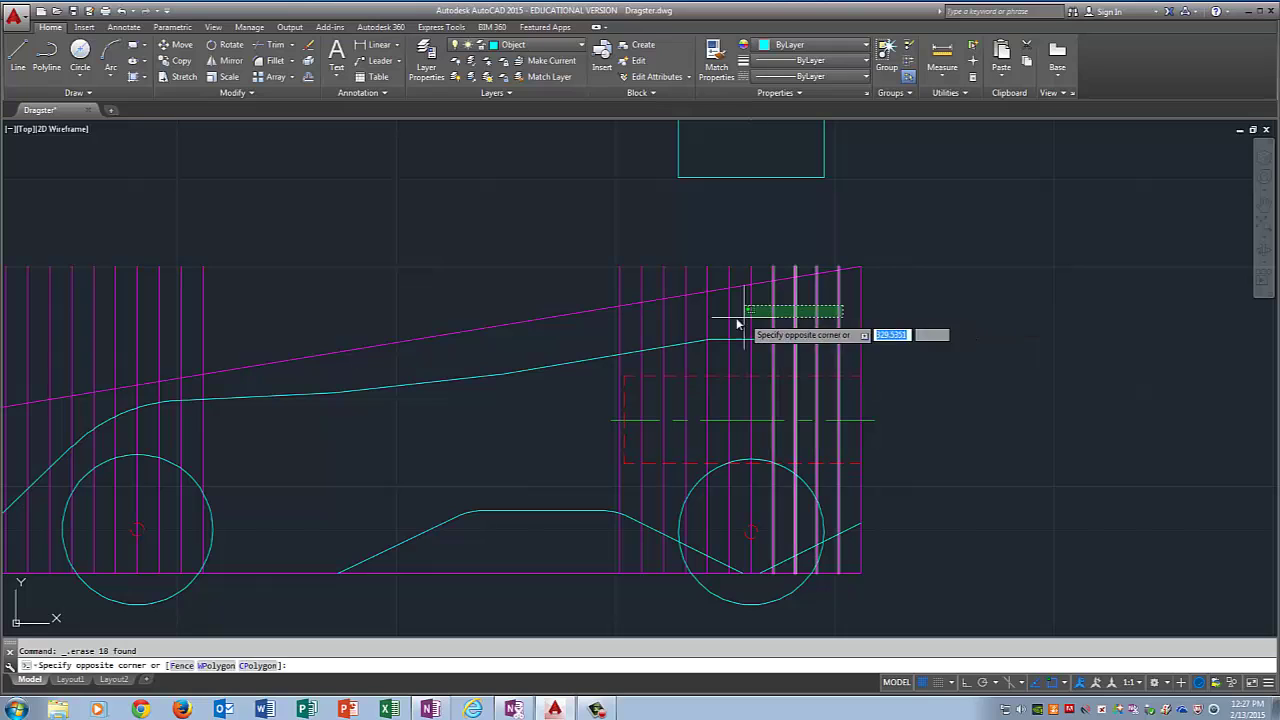
pyautogui.click(629, 333)
pyautogui.press('Delete')
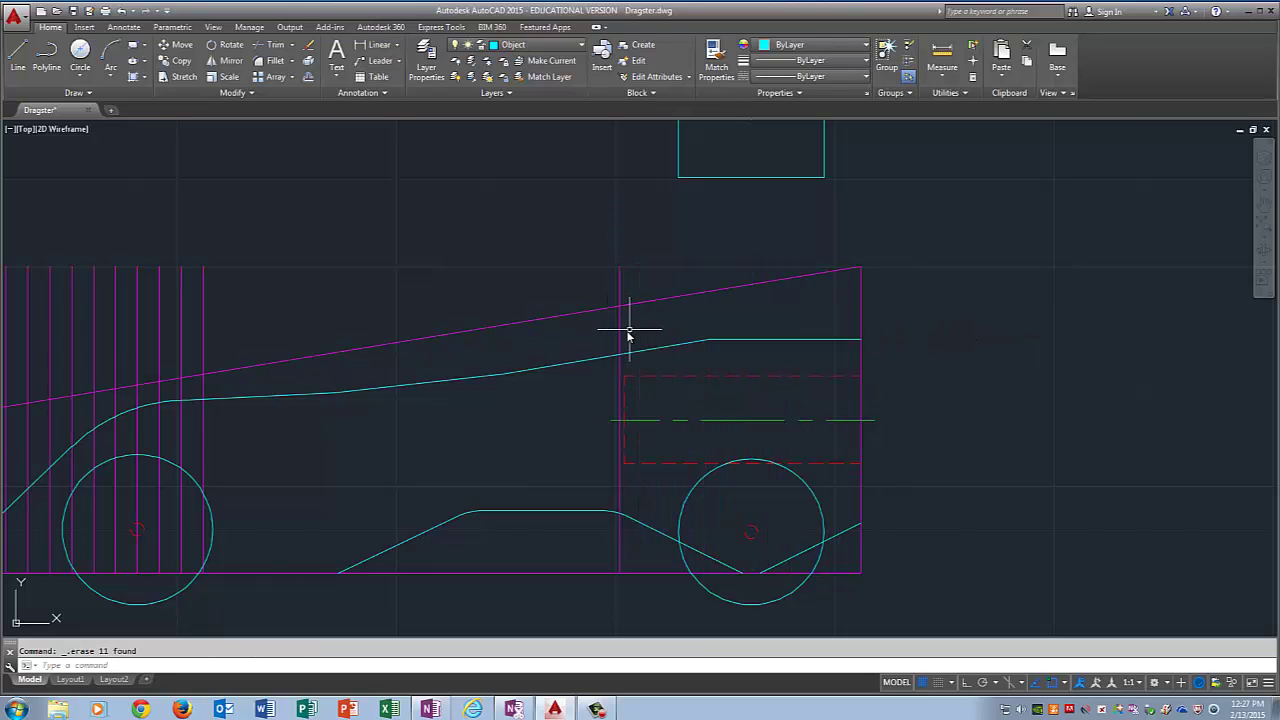
pyautogui.click(619, 333)
pyautogui.press('Delete')
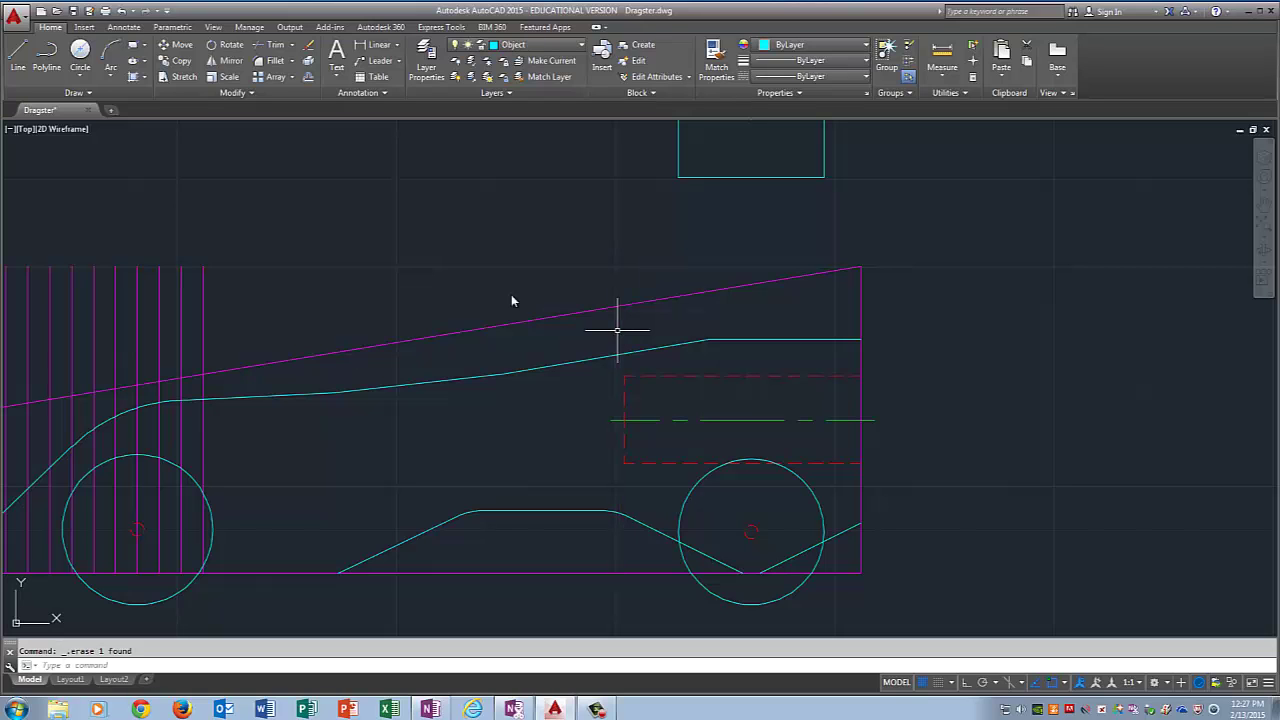
# Delete the nine left vertical lines, then pan left and delete the last four.
pyautogui.click(257, 305)
pyautogui.click(17, 308)
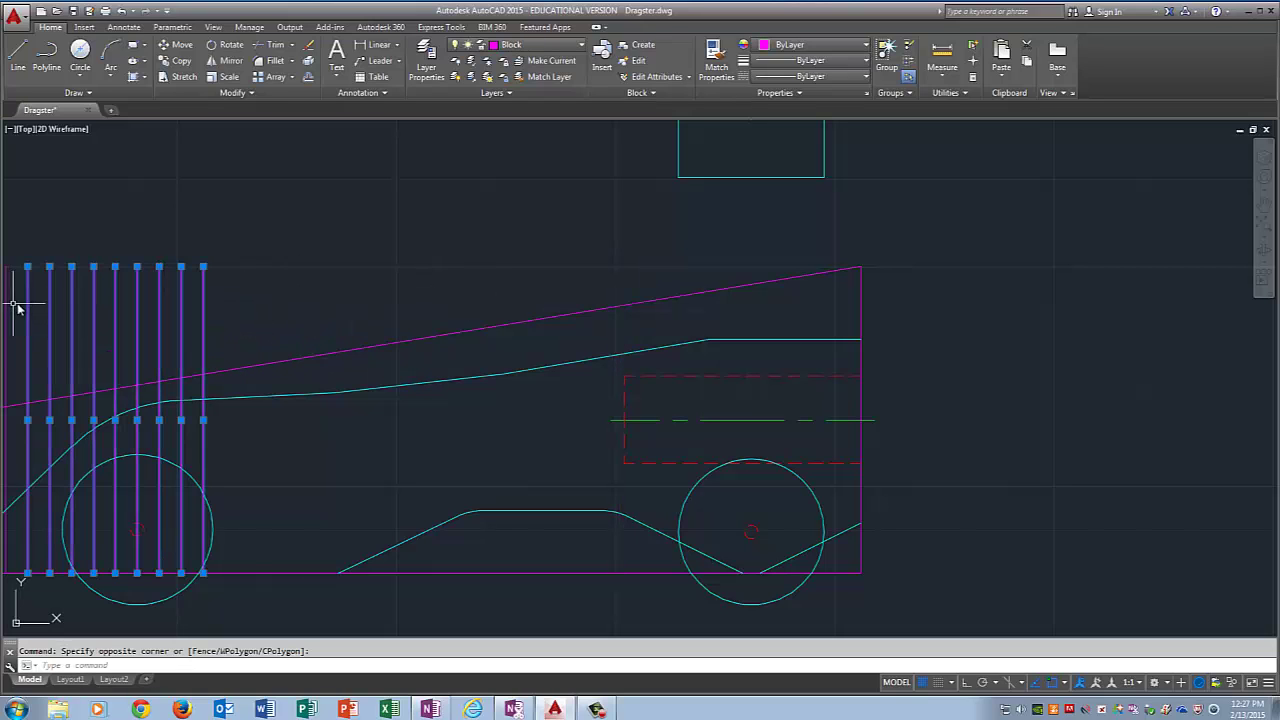
pyautogui.press('Delete')
pyautogui.write('pan')
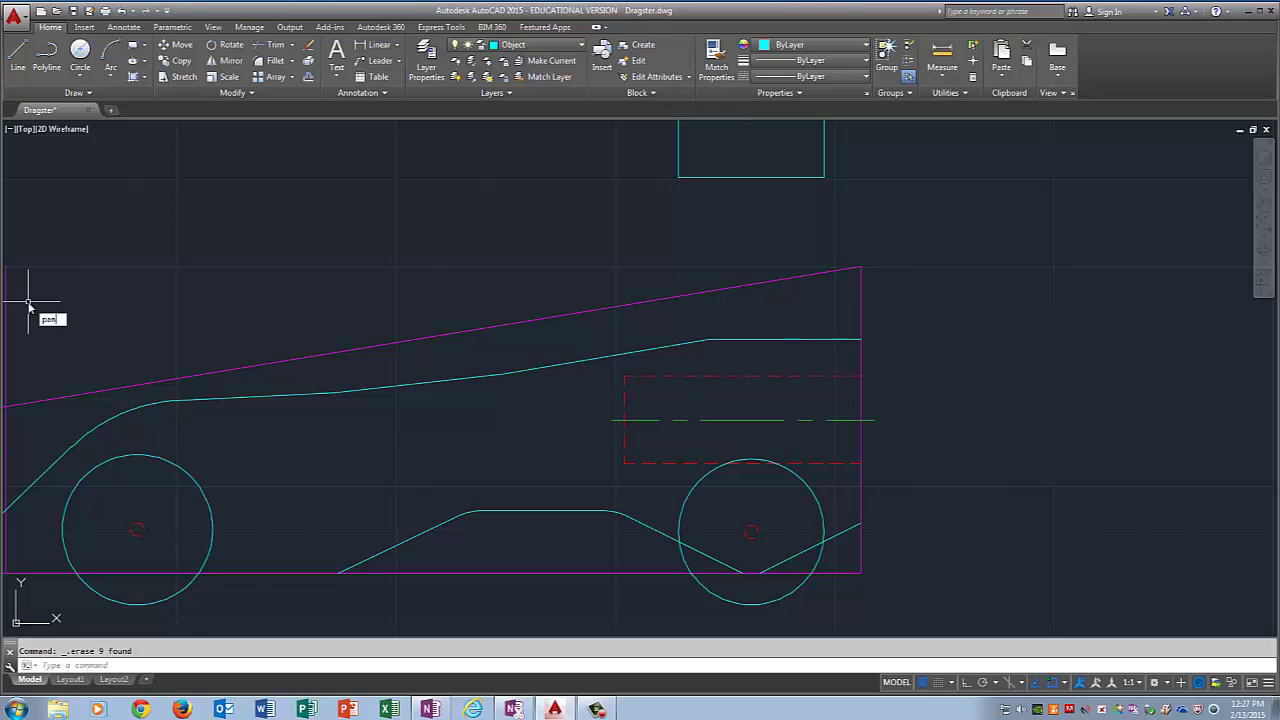
pyautogui.press('Return')
pyautogui.moveTo(75, 308); pyautogui.dragTo(261, 276)
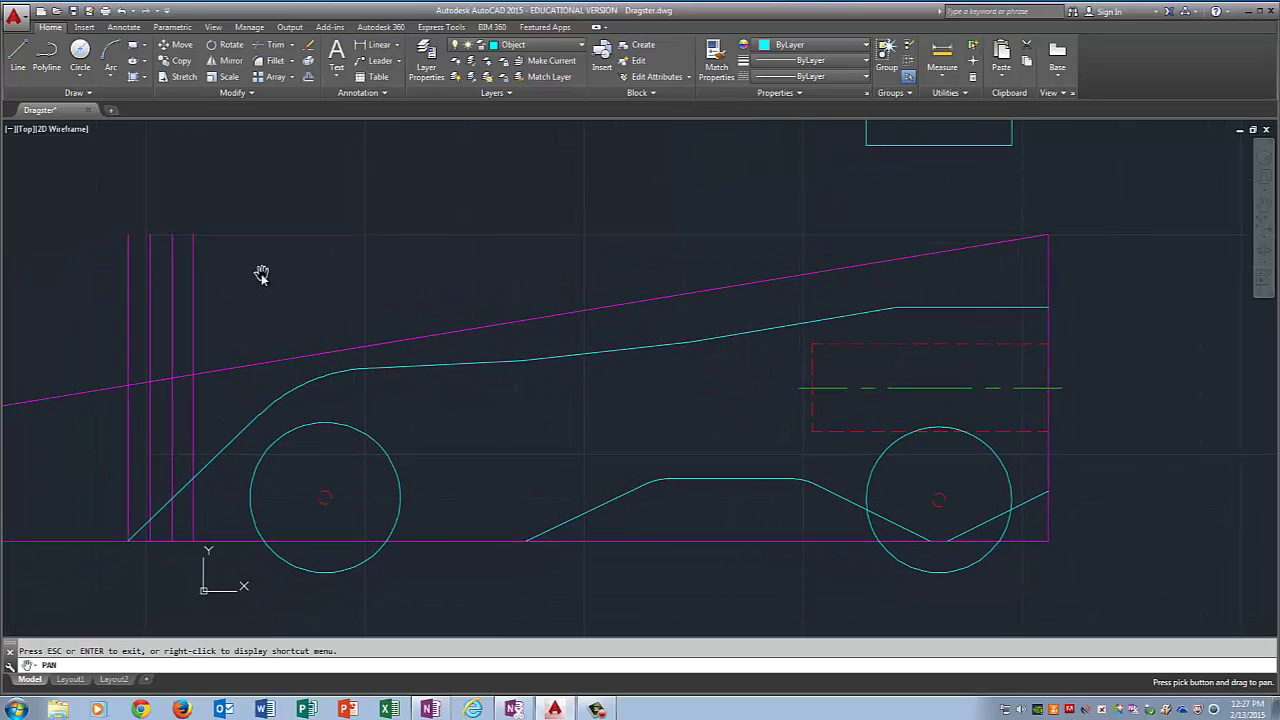
pyautogui.press('Escape')
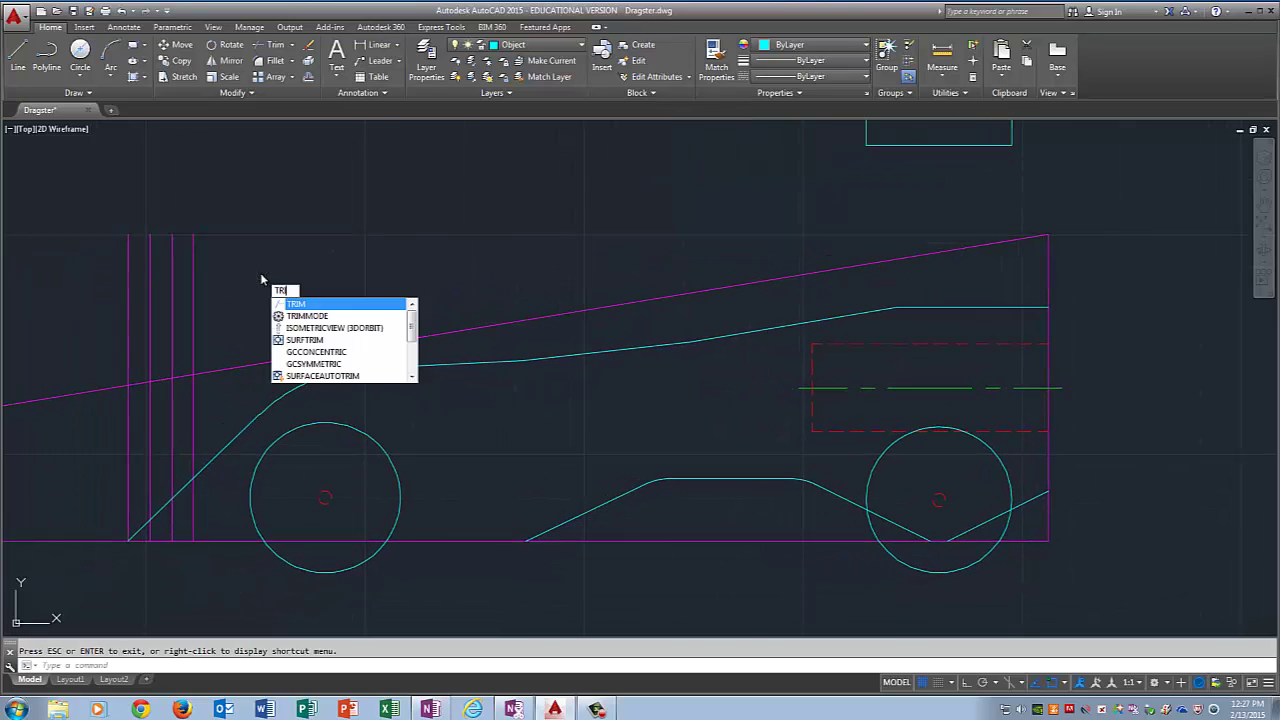
pyautogui.press('BackSpace')
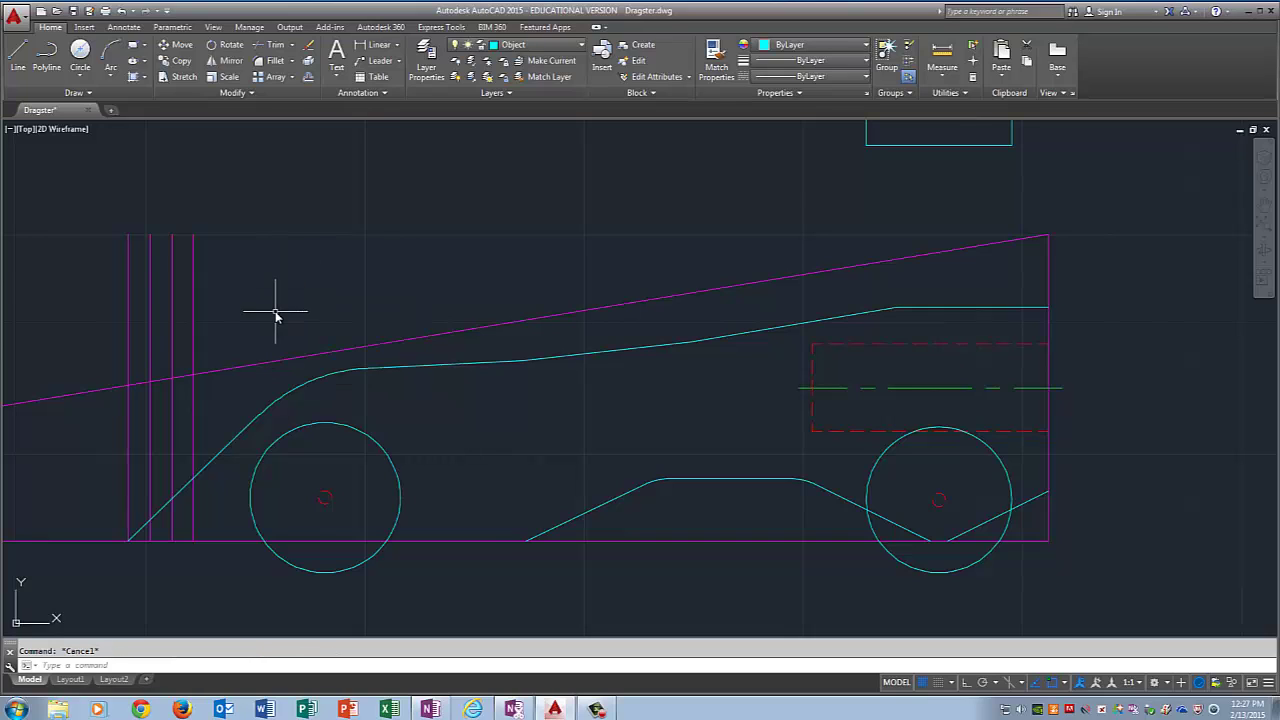
pyautogui.click(275, 308)
pyautogui.click(25, 258)
pyautogui.press('Delete')
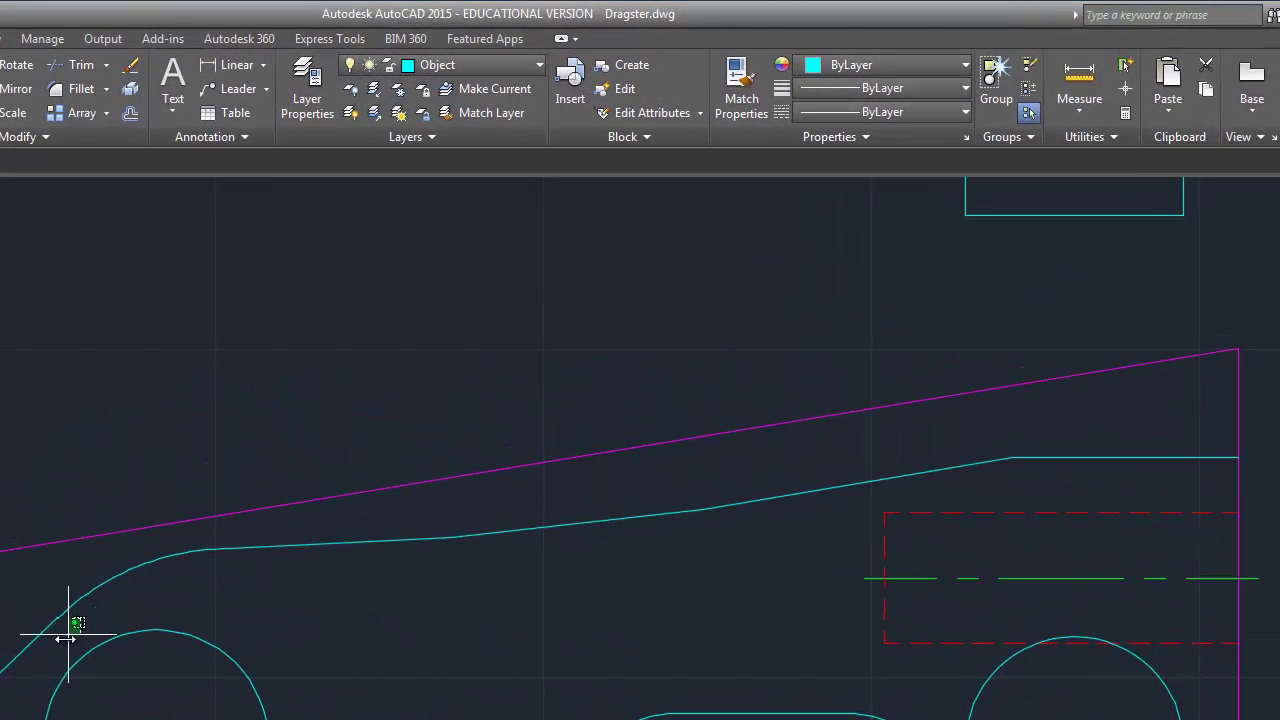
# Offset the slanted line, arc and upper body line 5 units inward.
pyautogui.click(68, 634)
pyautogui.click(149, 619)
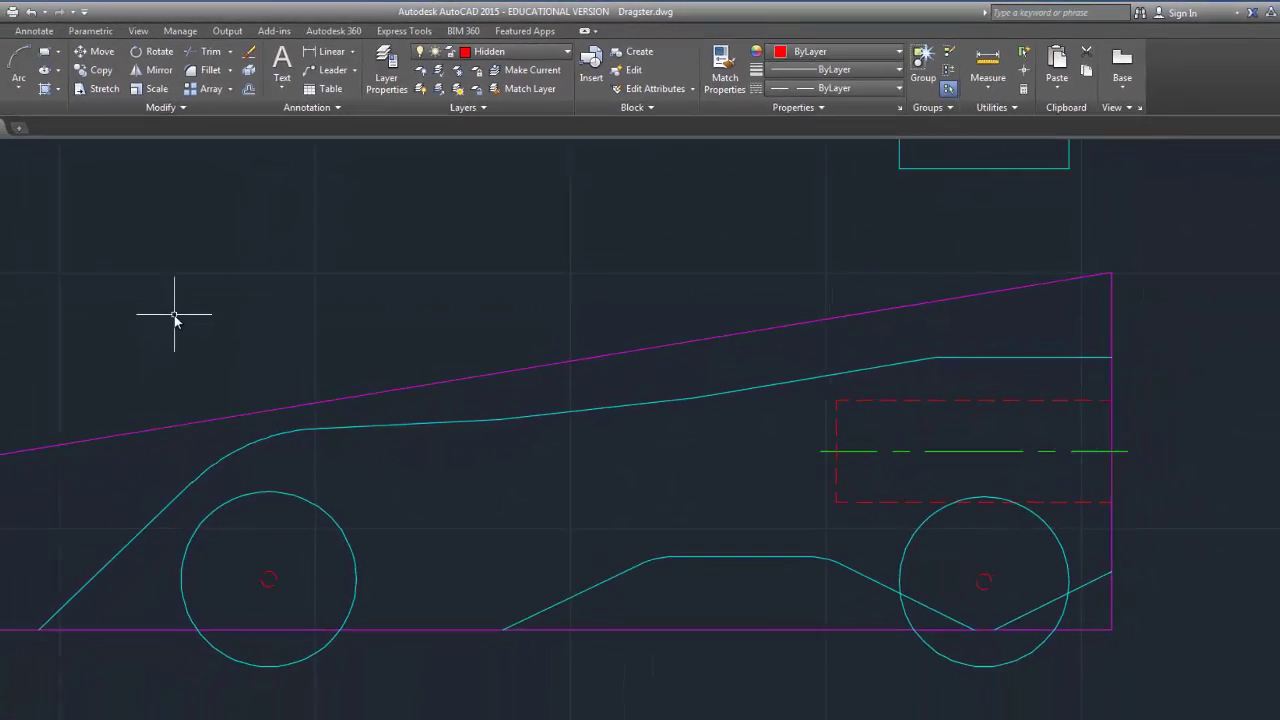
pyautogui.write('c')
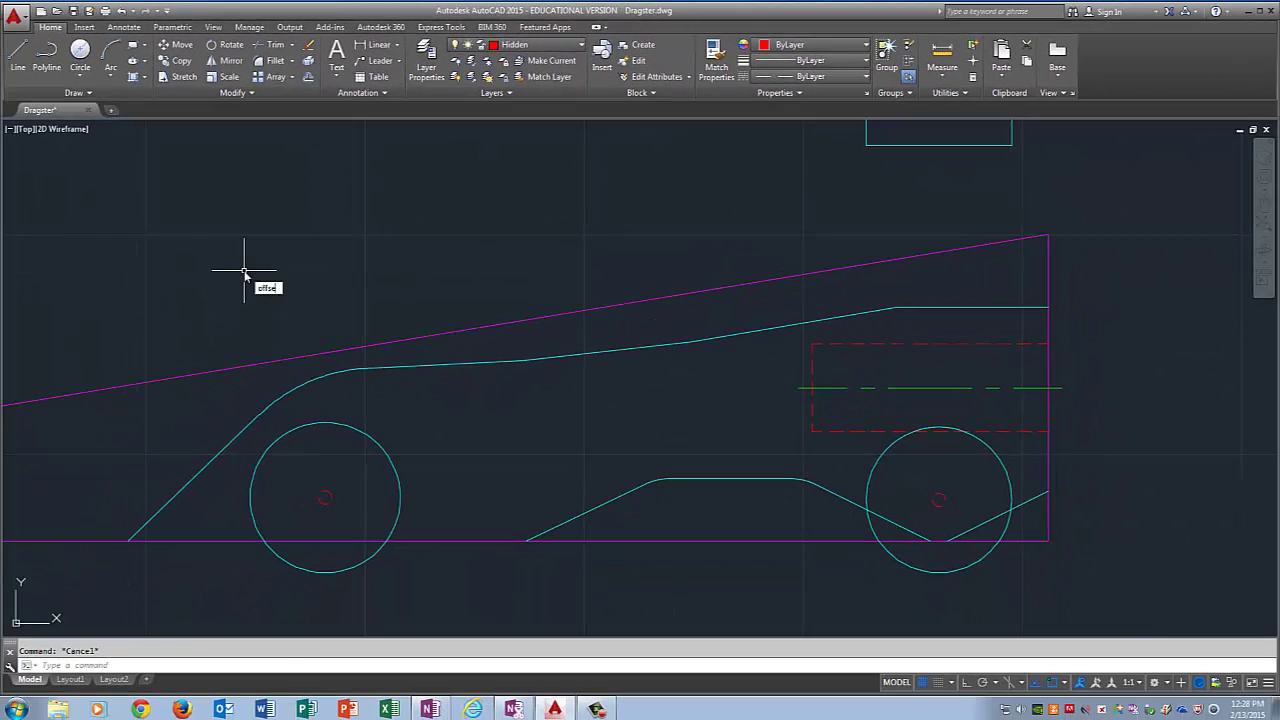
pyautogui.write('t')
pyautogui.press('Return')
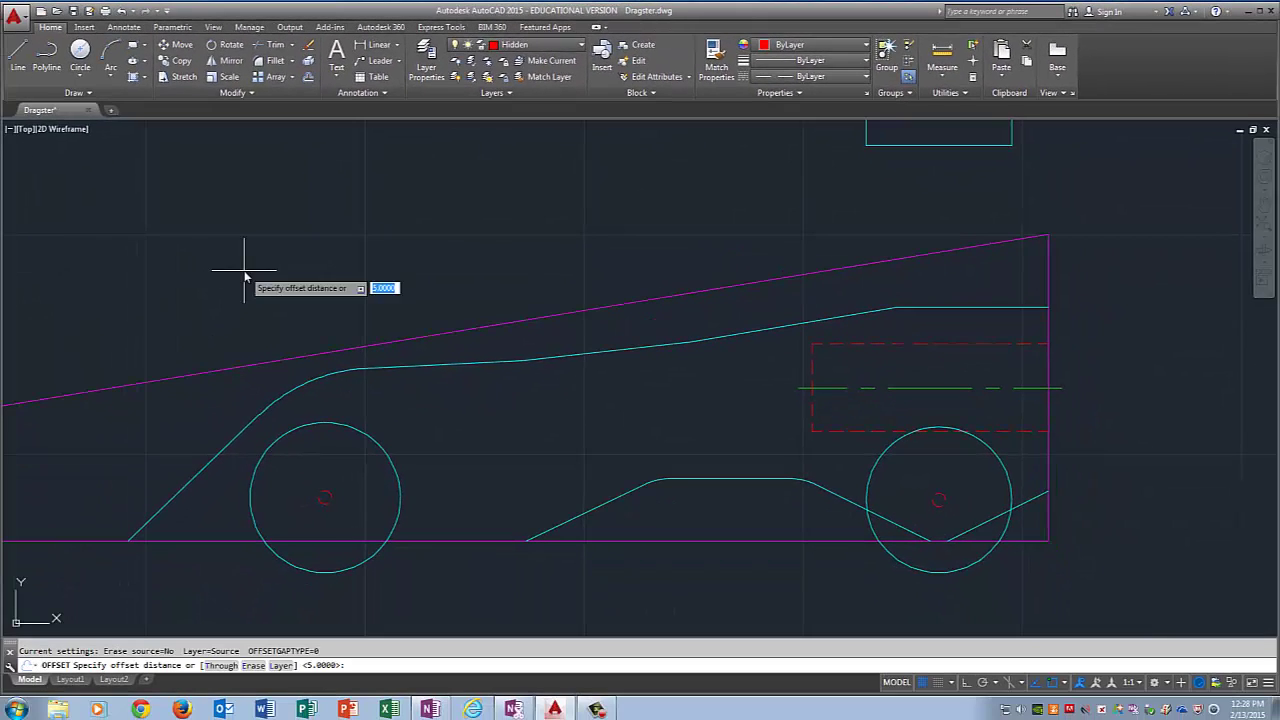
pyautogui.write('5')
pyautogui.press('Return')
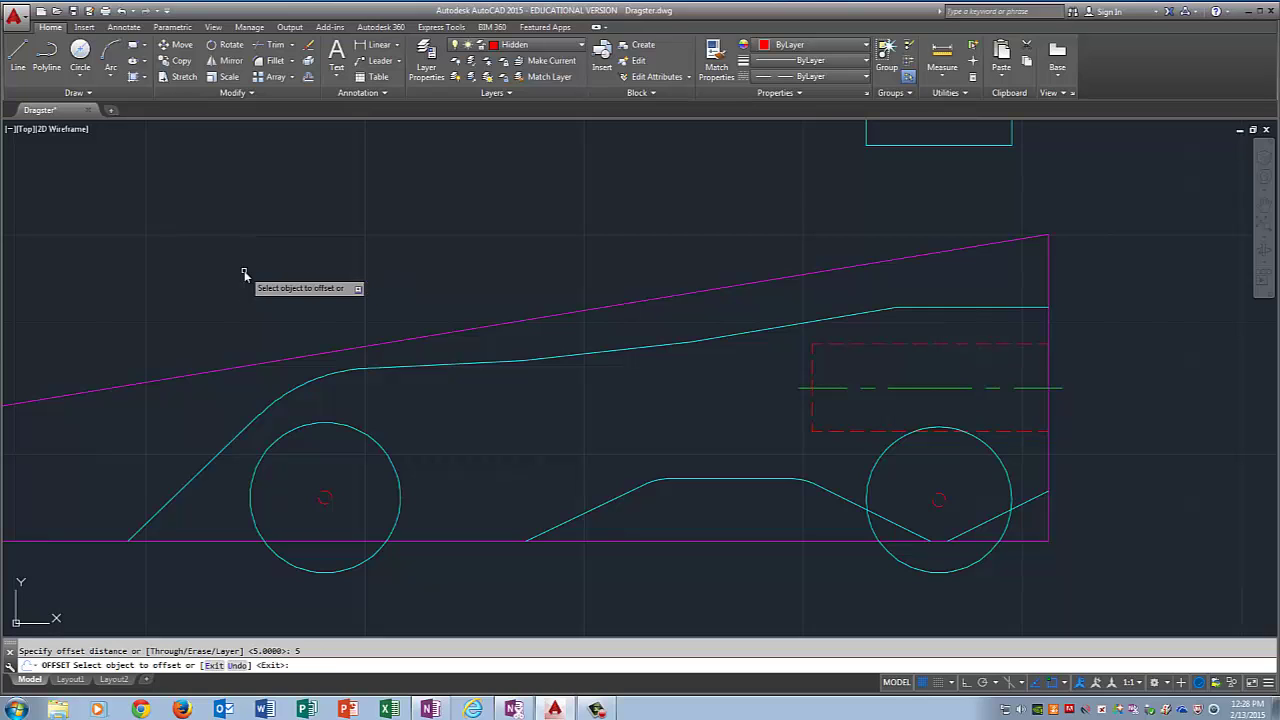
pyautogui.click(215, 461)
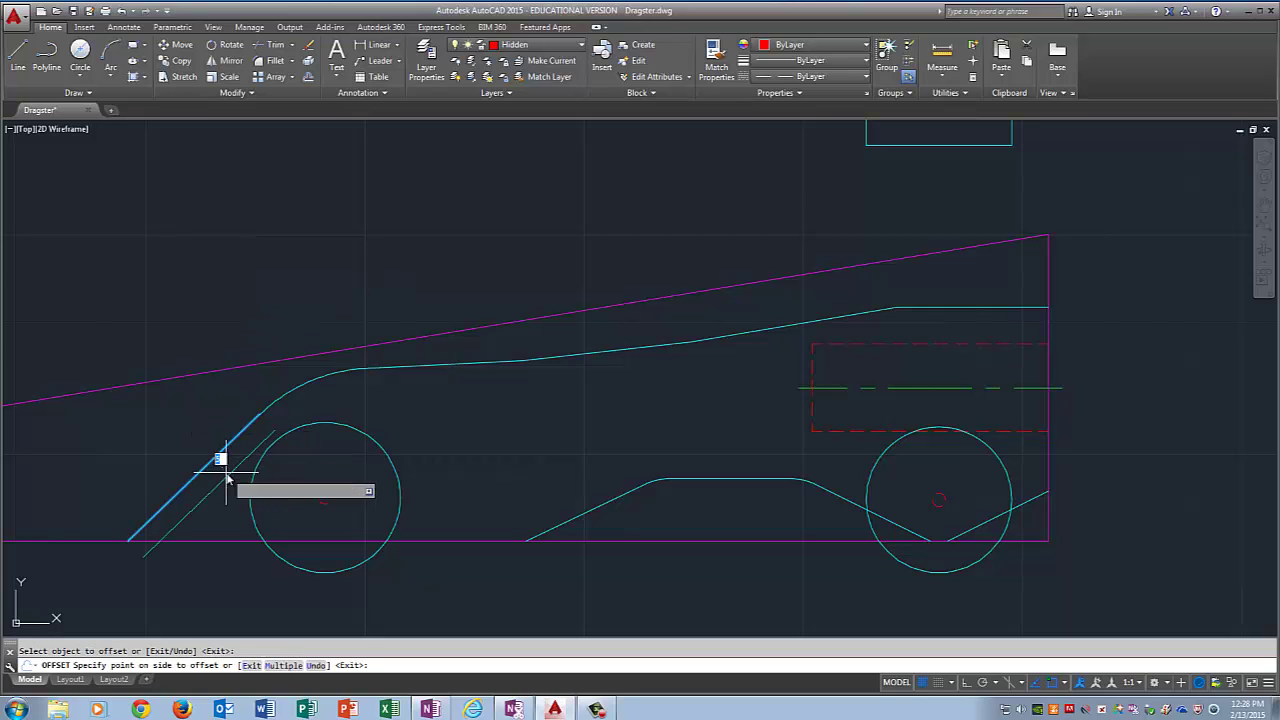
pyautogui.click(240, 466)
pyautogui.click(305, 388)
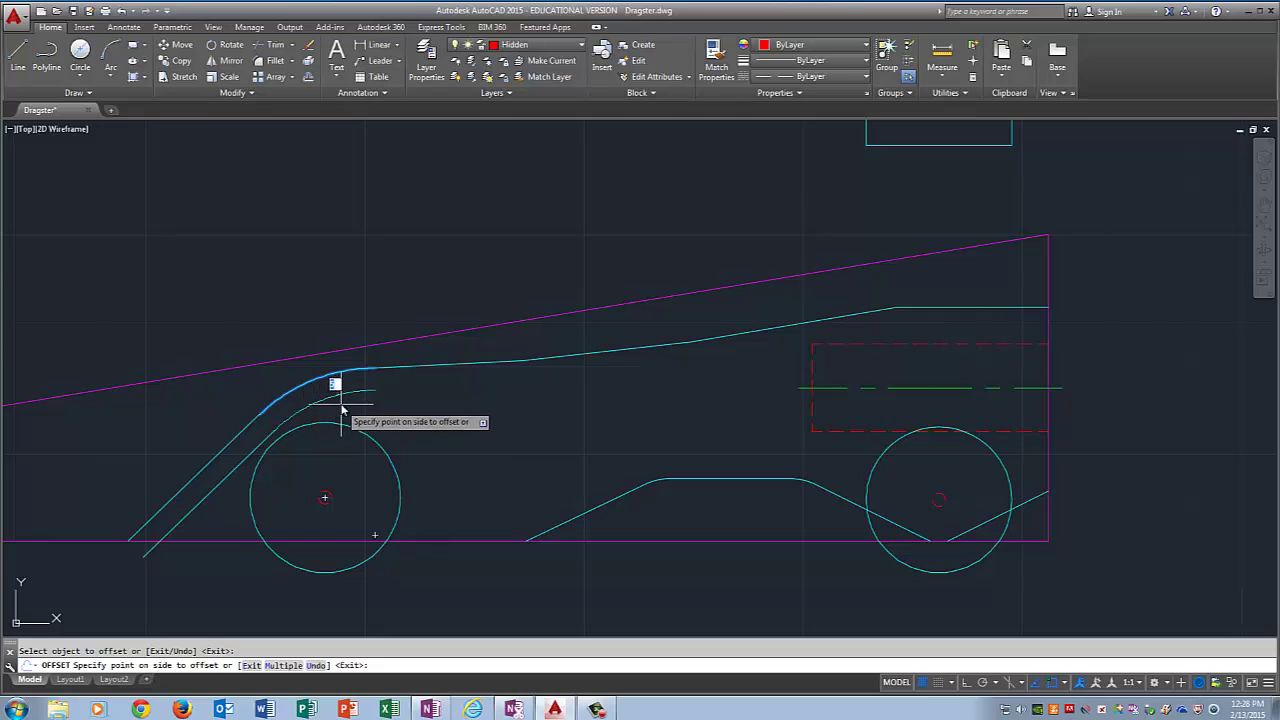
pyautogui.click(343, 414)
pyautogui.click(423, 367)
pyautogui.click(426, 395)
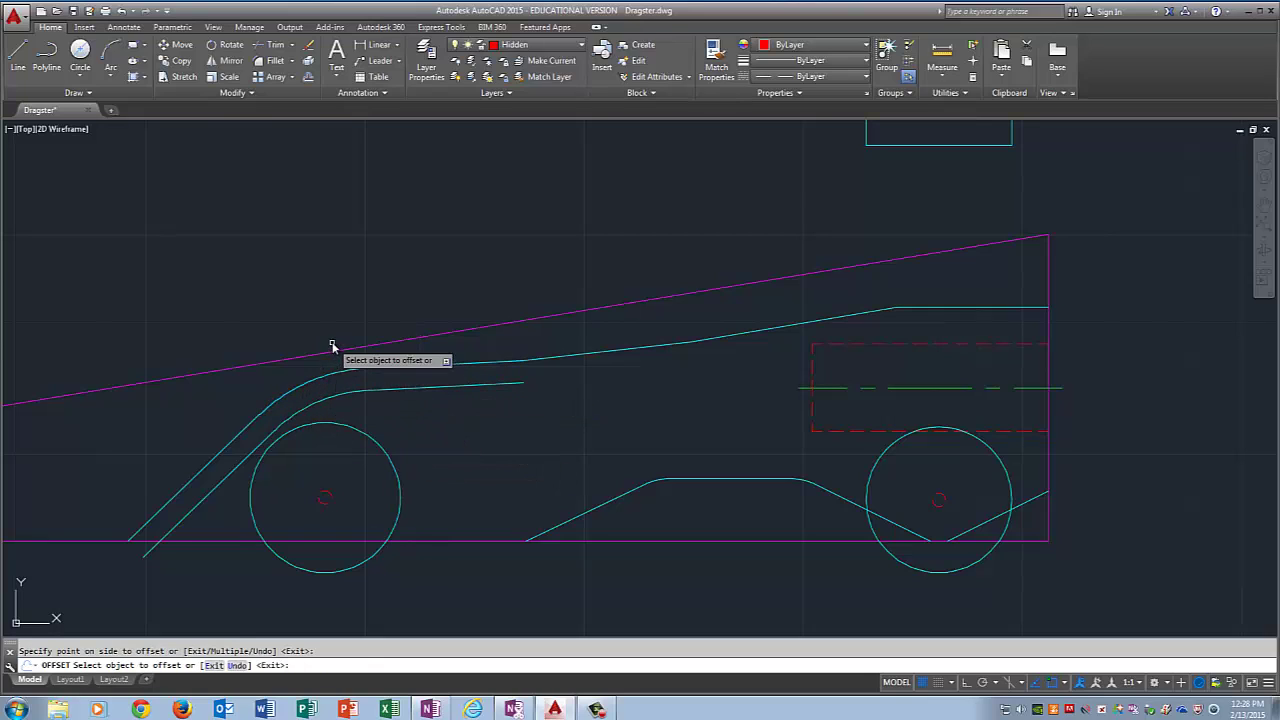
pyautogui.press('Escape')
# Move the new inner line and arc onto the Hidden layer.
pyautogui.click(443, 372)
pyautogui.click(450, 385)
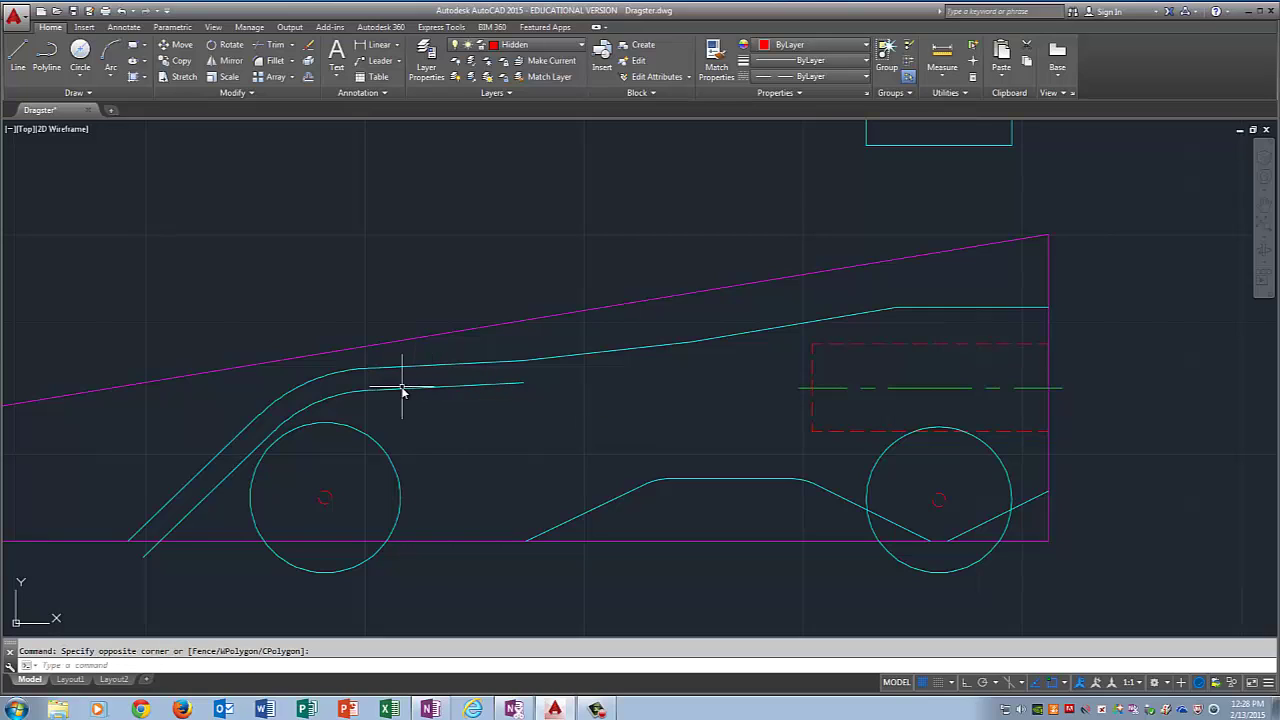
pyautogui.click(403, 393)
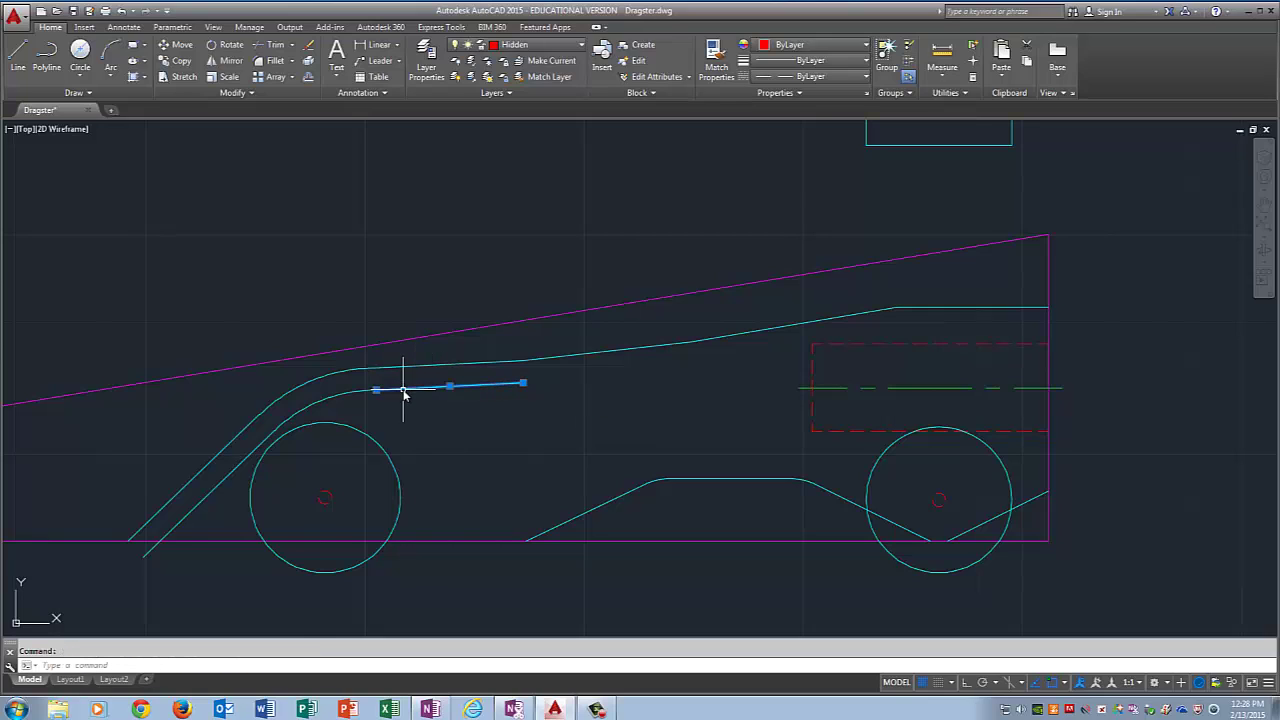
pyautogui.click(340, 395)
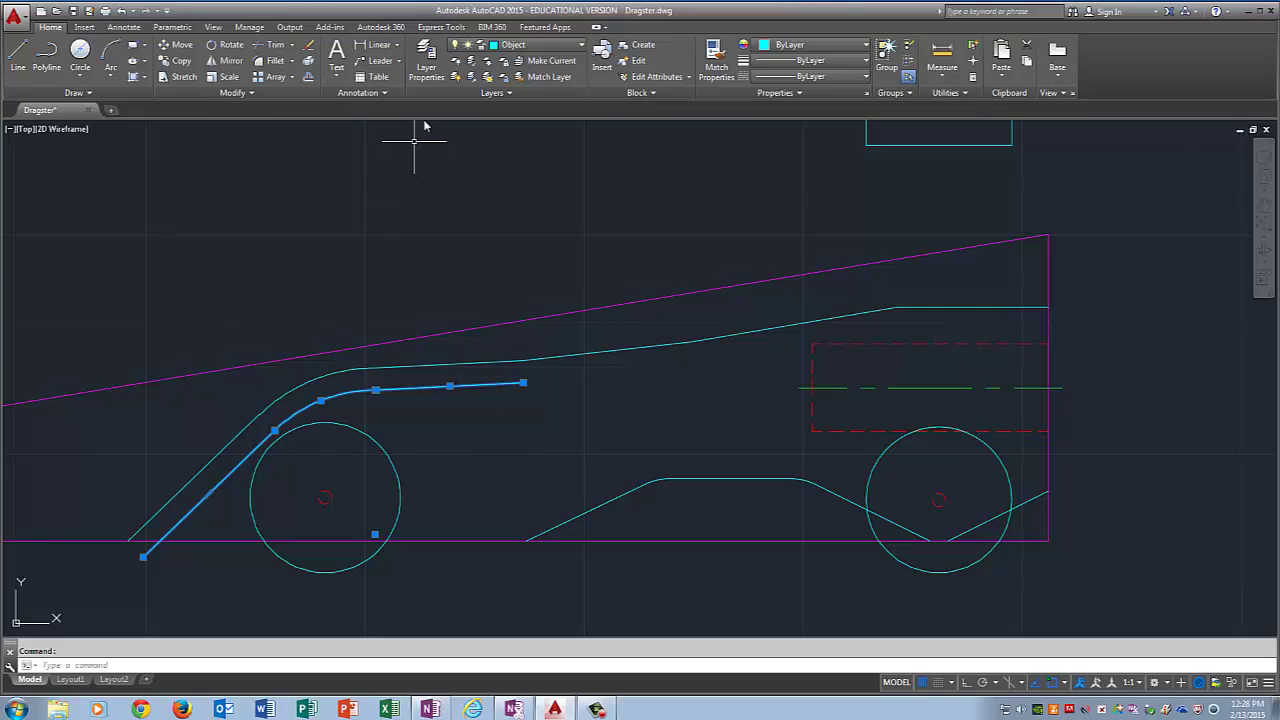
pyautogui.click(515, 45)
pyautogui.click(511, 163)
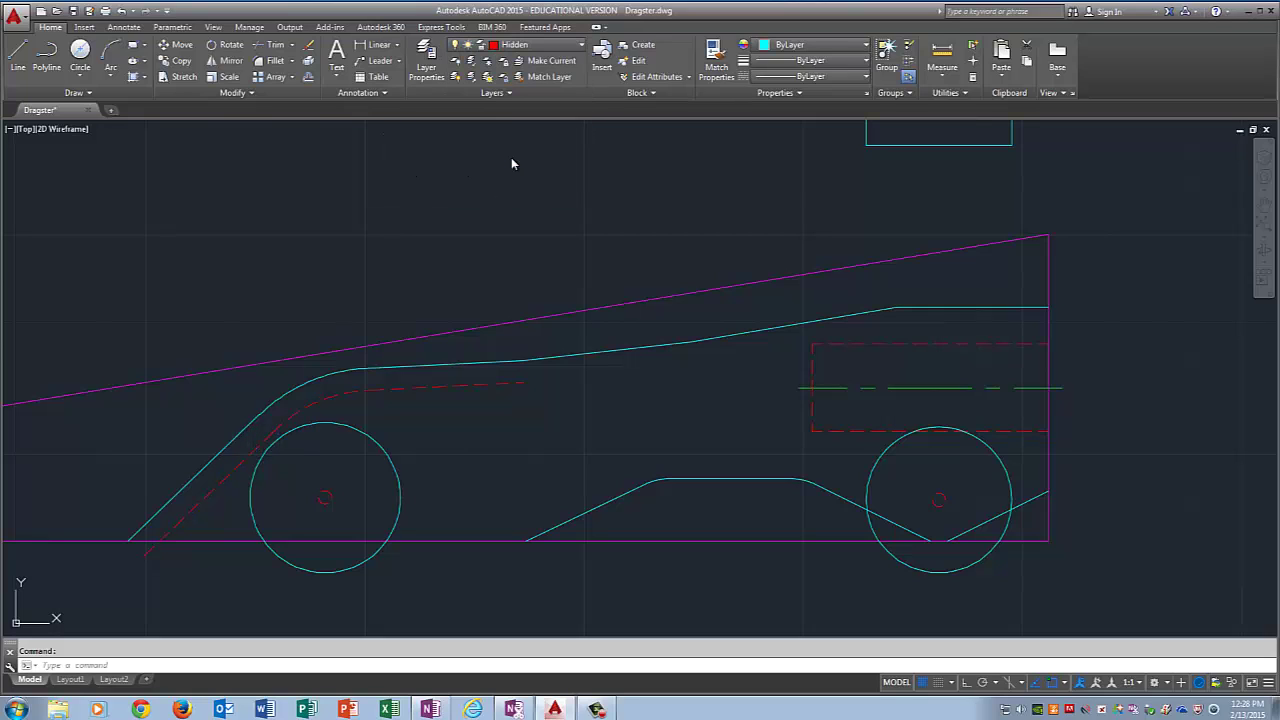
# Draw a vertical line from the inner dashed line's midpoint up to the magenta line.
pyautogui.press('Escape')
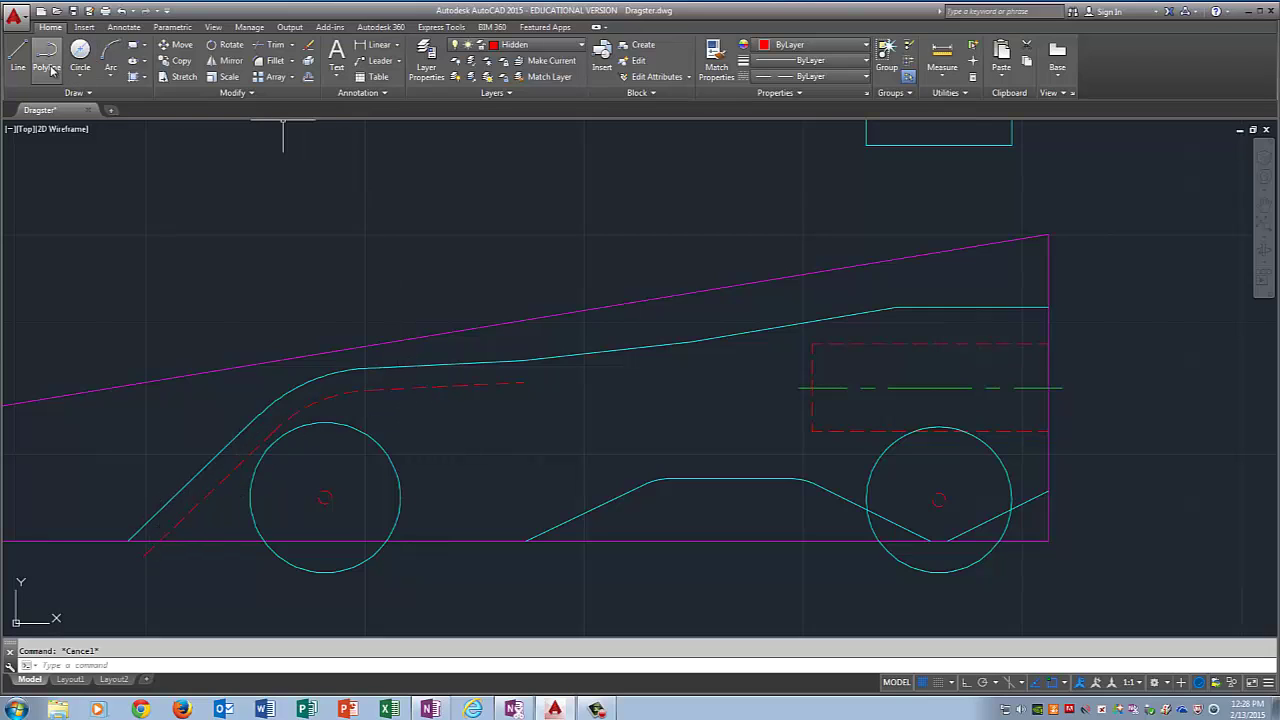
pyautogui.click(18, 55)
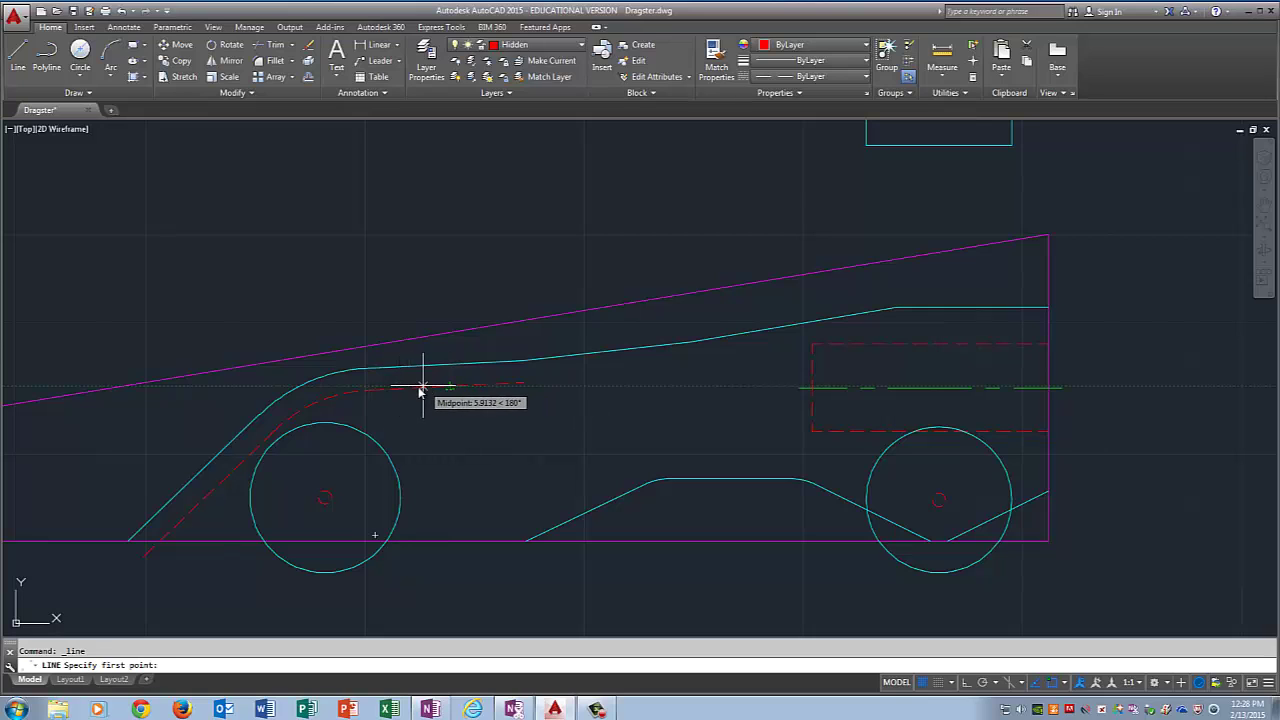
pyautogui.click(420, 577)
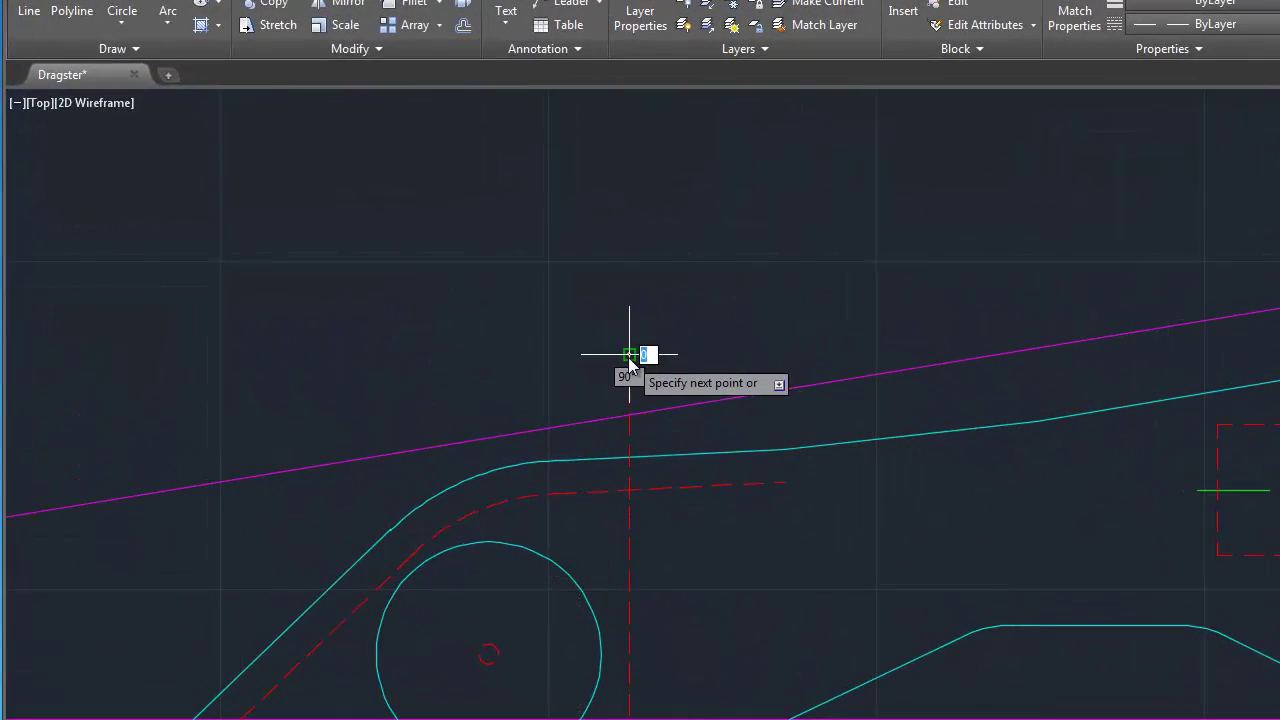
pyautogui.click(465, 356)
pyautogui.press('Return')
# Trim the red vertical line back to the inner dashed curve using TRIM.
pyautogui.write('trim')
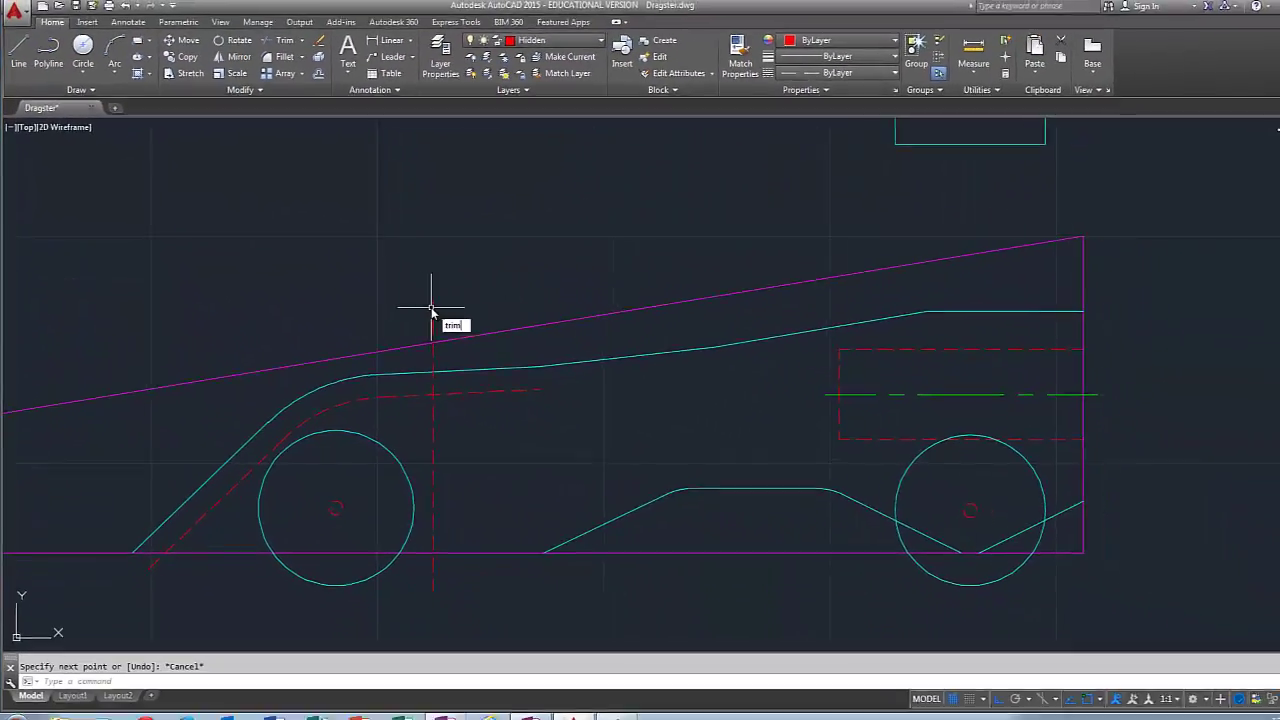
pyautogui.press('Return')
pyautogui.click(398, 389)
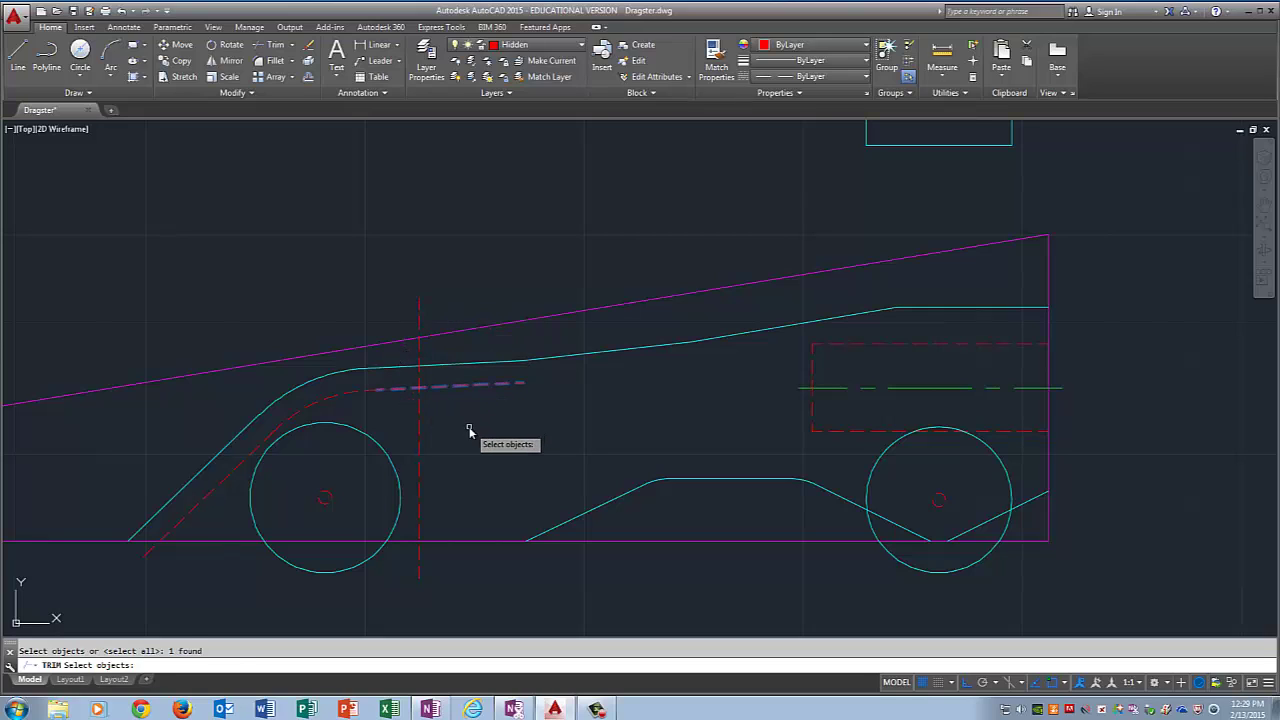
pyautogui.press('Return')
pyautogui.click(419, 323)
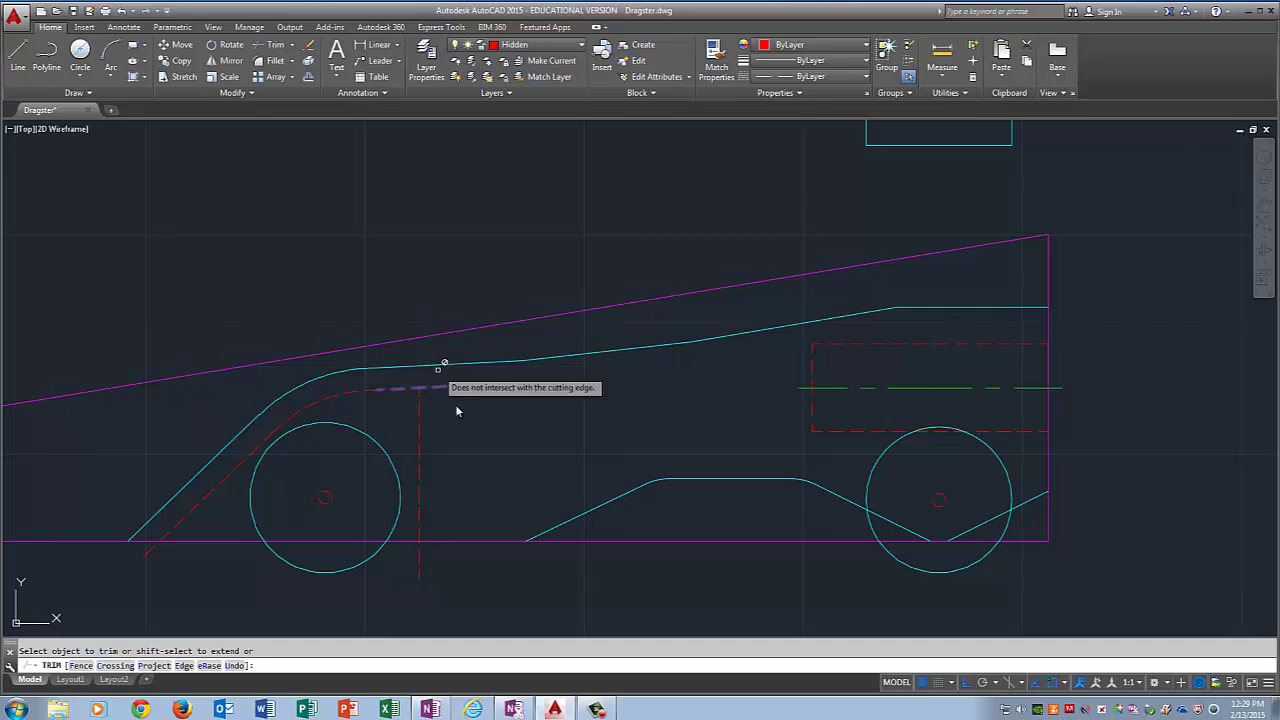
# Trim the red dashed line's portion below the bottom magenta baseline.
pyautogui.press('Return')
pyautogui.press('Return')
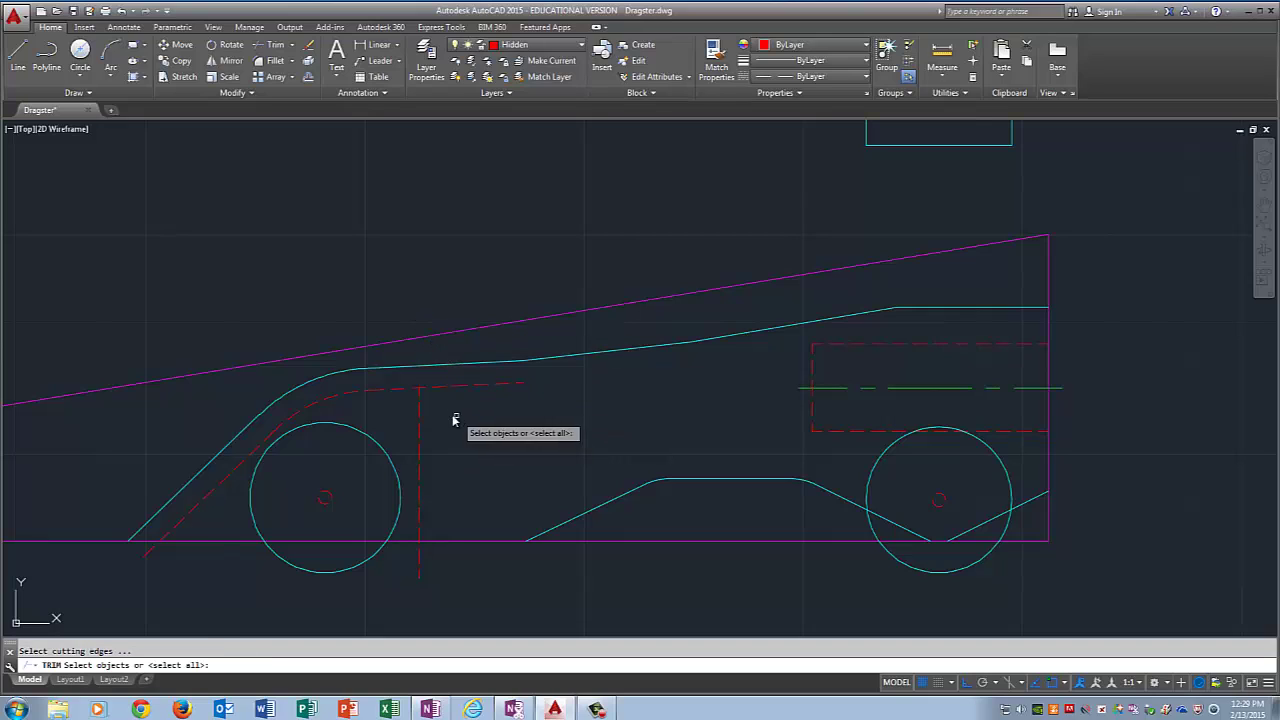
pyautogui.click(422, 410)
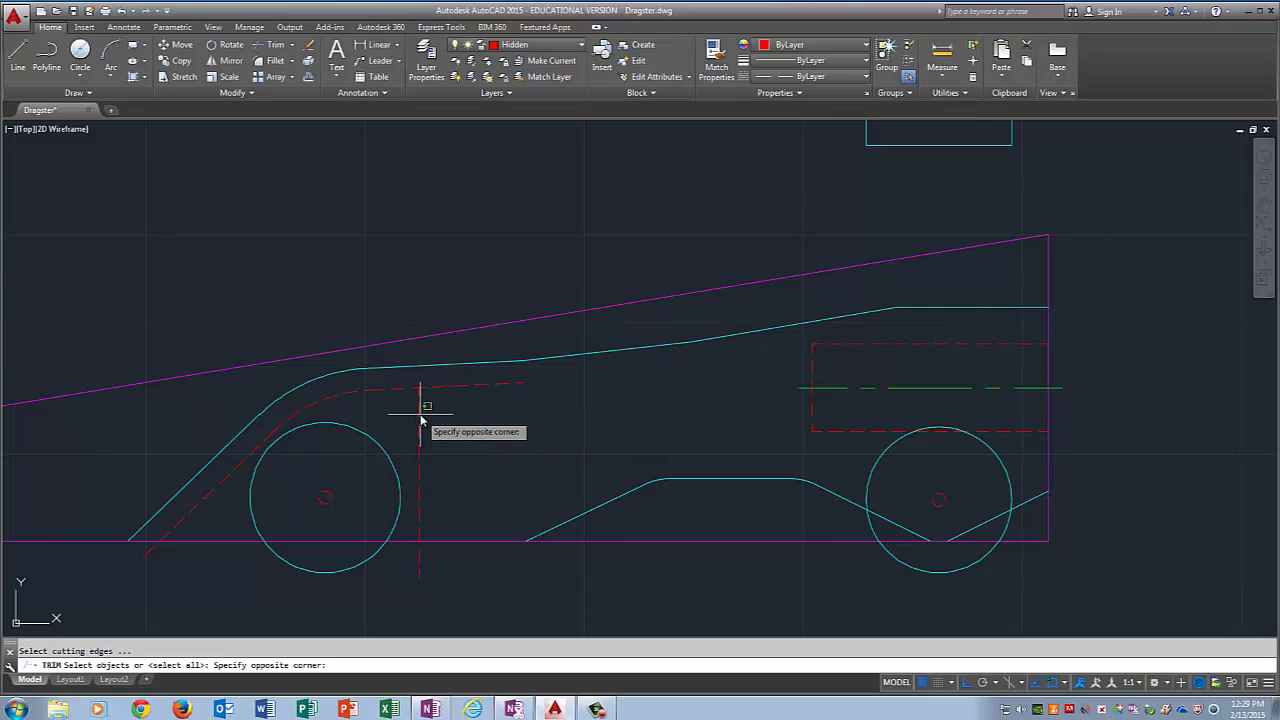
pyautogui.click(420, 418)
pyautogui.press('Return')
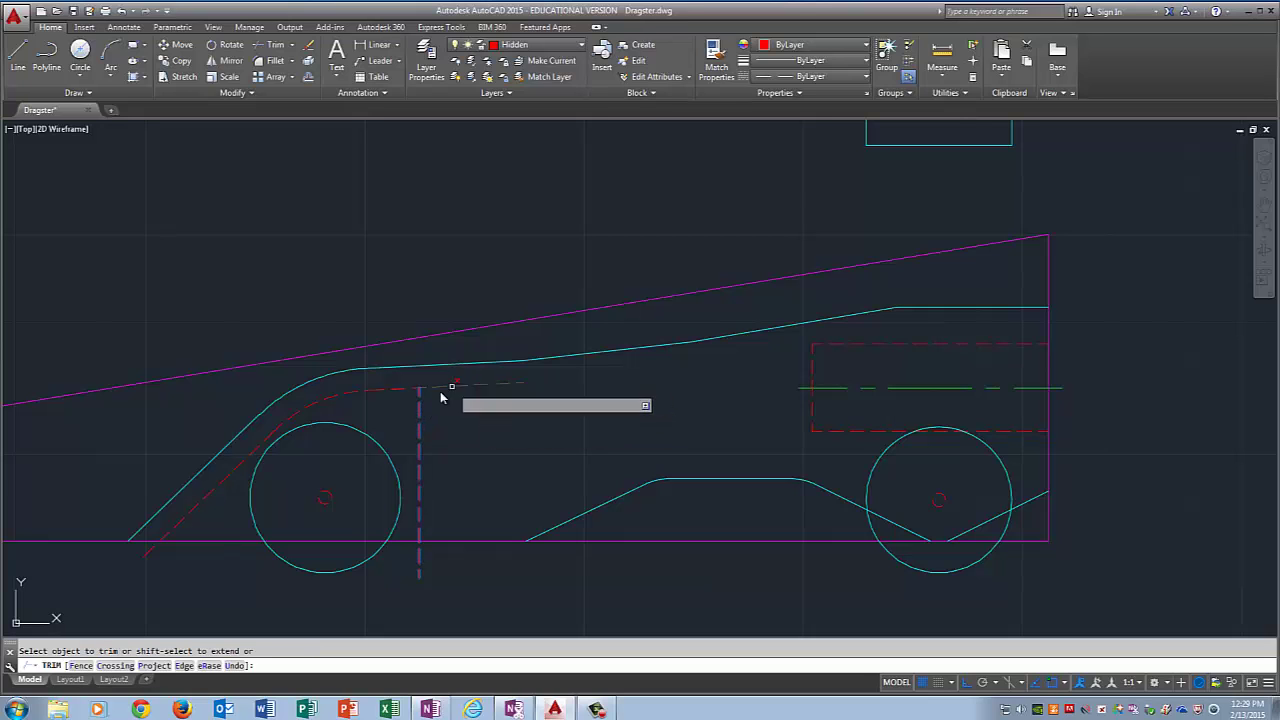
pyautogui.rightClick(452, 462)
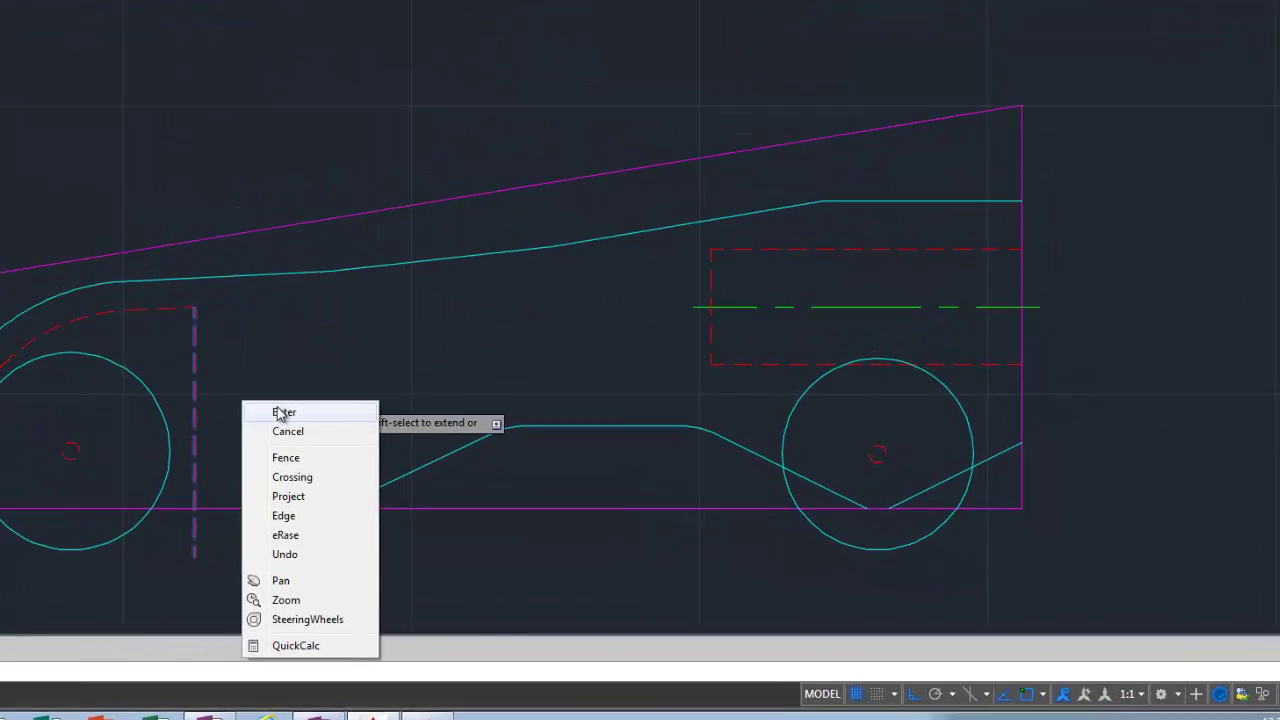
pyautogui.click(281, 413)
pyautogui.rightClick(143, 343)
pyautogui.click(183, 354)
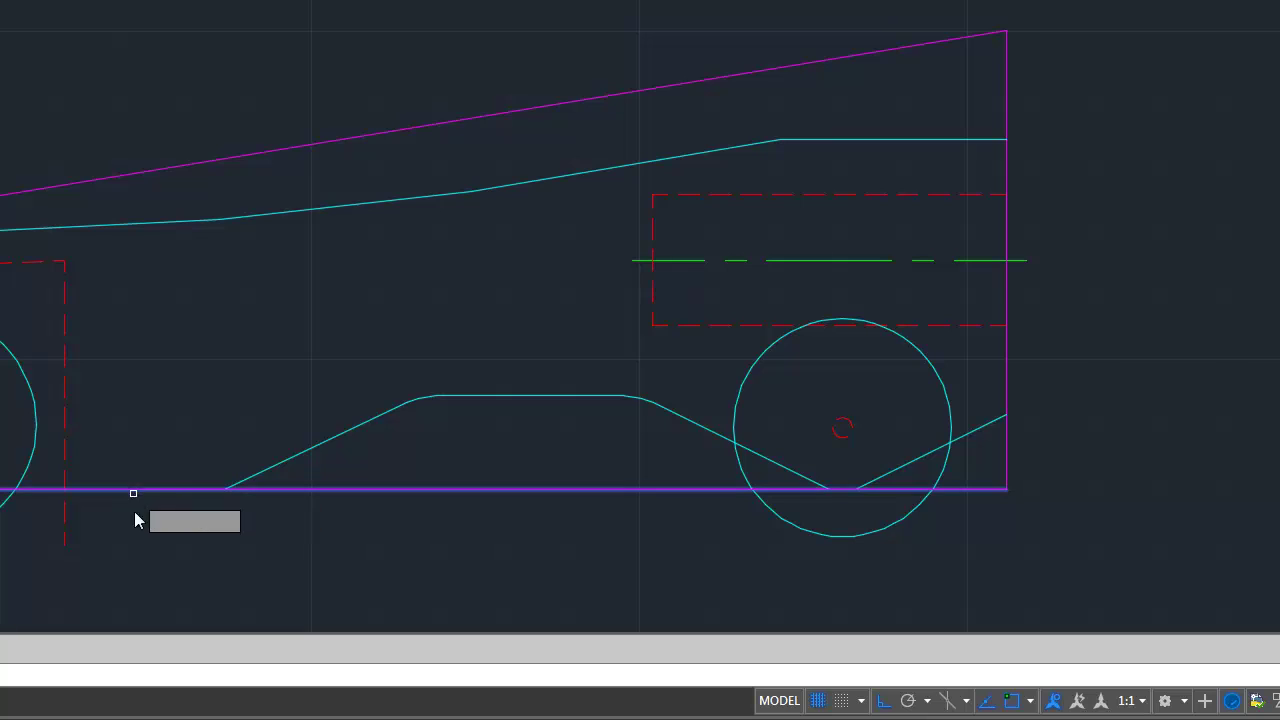
pyautogui.click(66, 522)
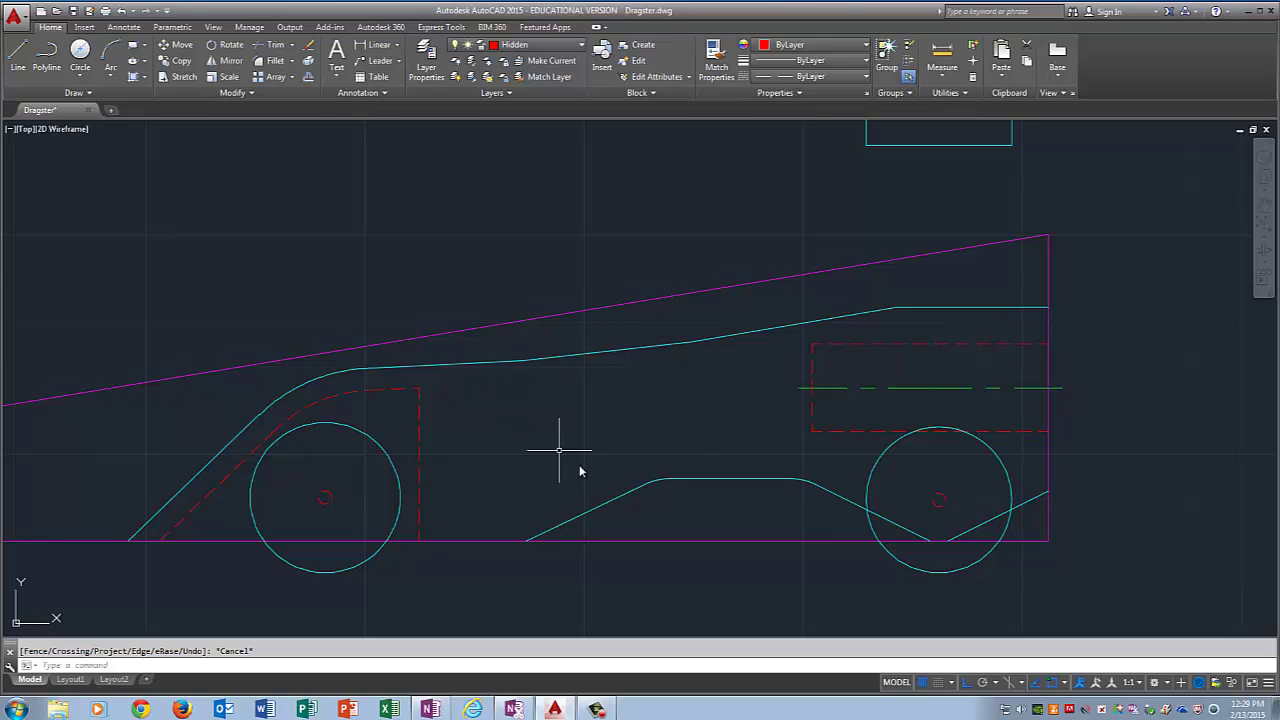
# Start a 3-point arc below the front wheel, then cancel the misplaced attempt.
pyautogui.click(116, 56)
pyautogui.click(355, 607)
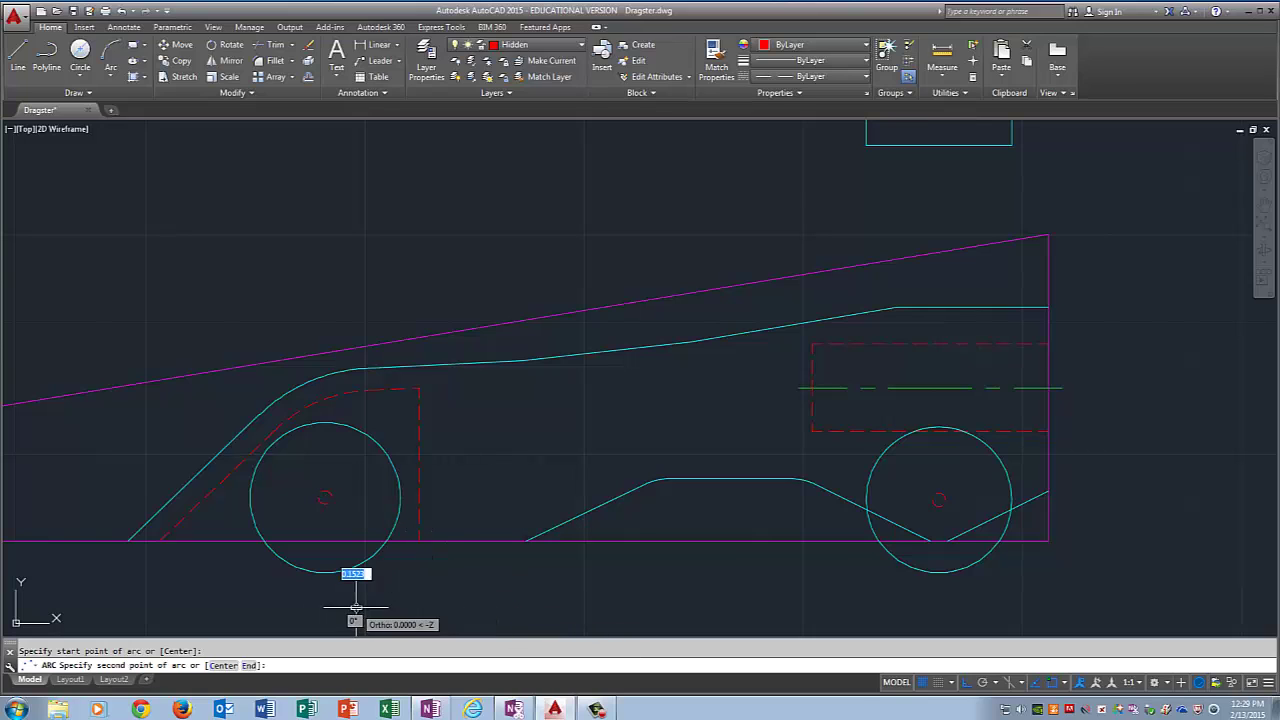
pyautogui.click(695, 574)
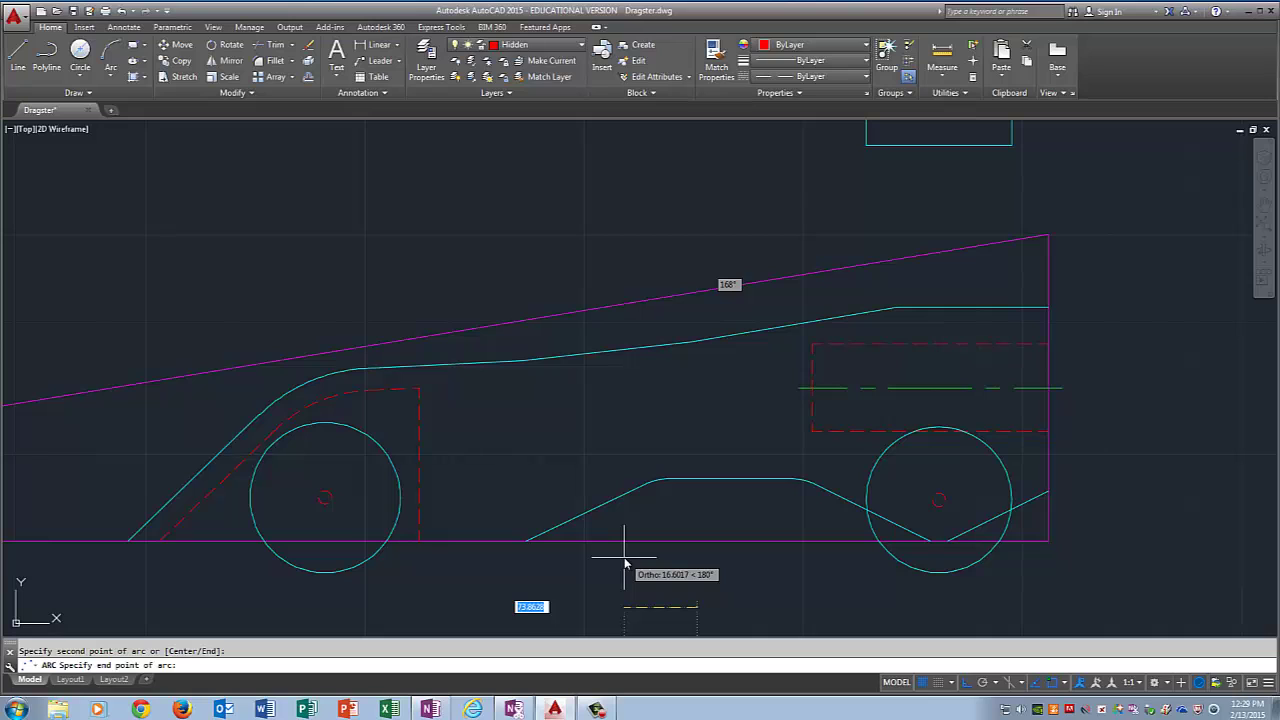
pyautogui.press('F8')
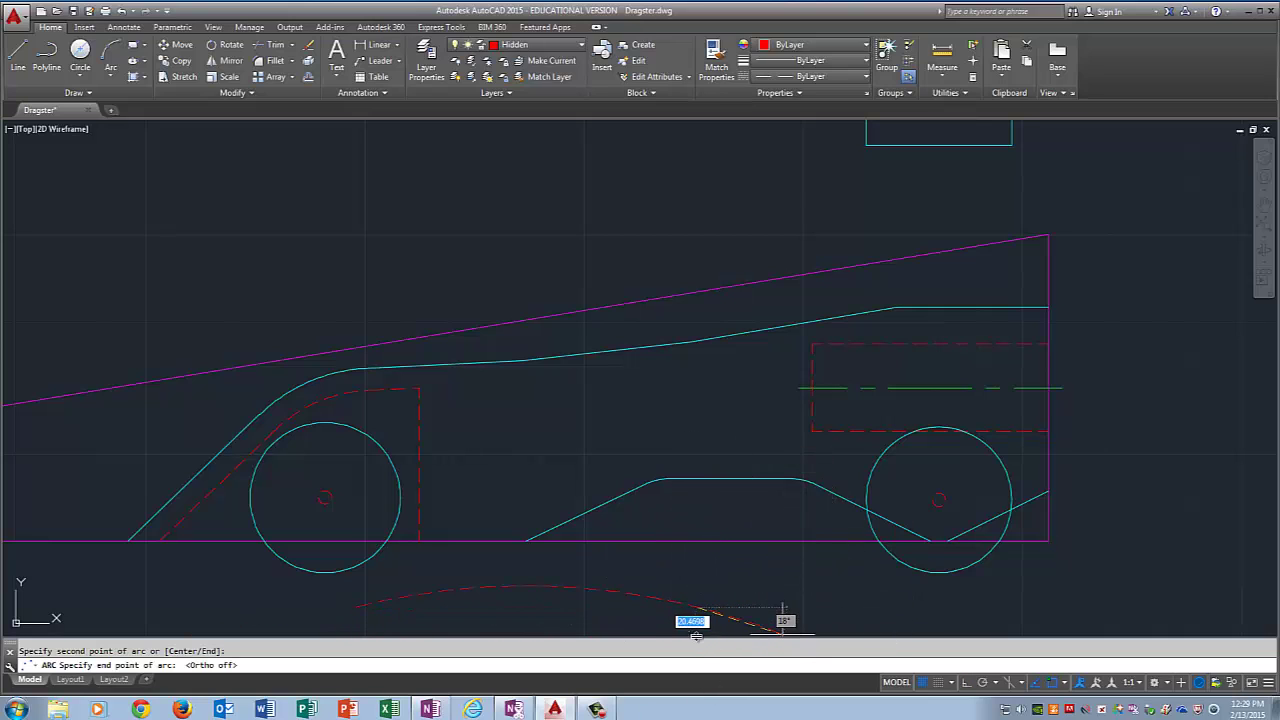
pyautogui.press('Escape')
# Draw a 3-point arc from behind the front wheel over the lower body toward the rear wheel.
pyautogui.click(111, 55)
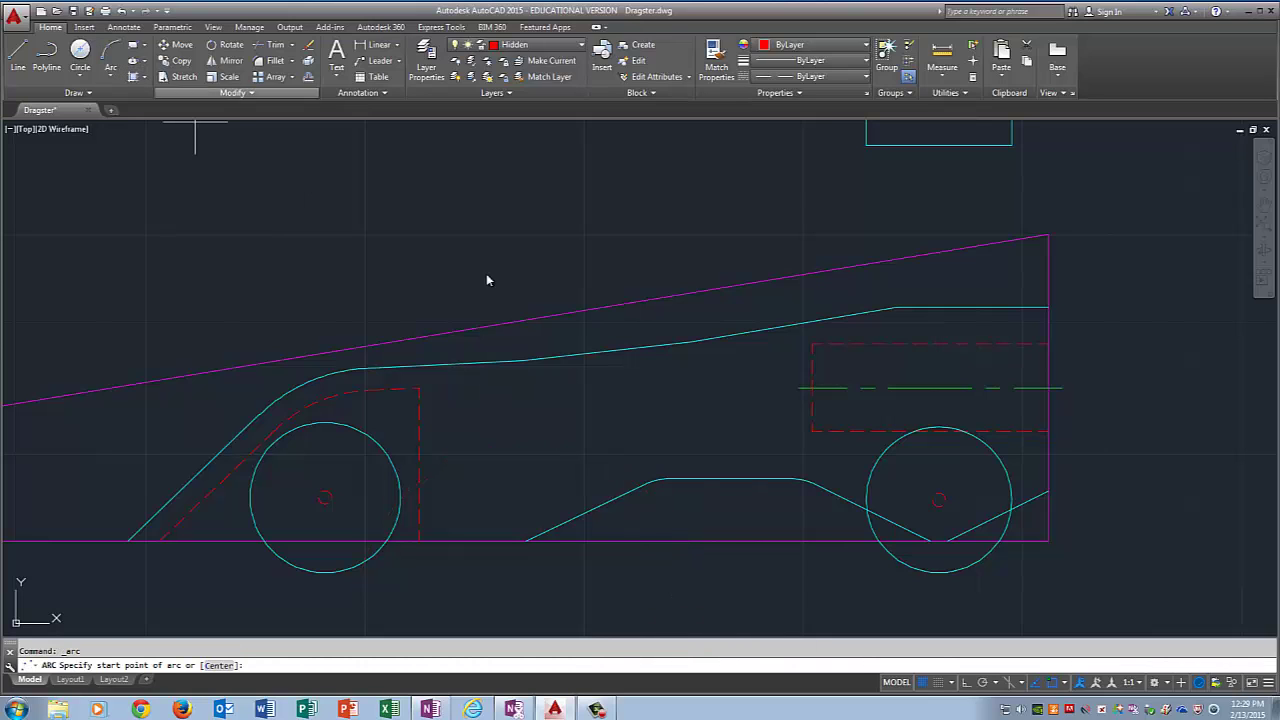
pyautogui.click(441, 561)
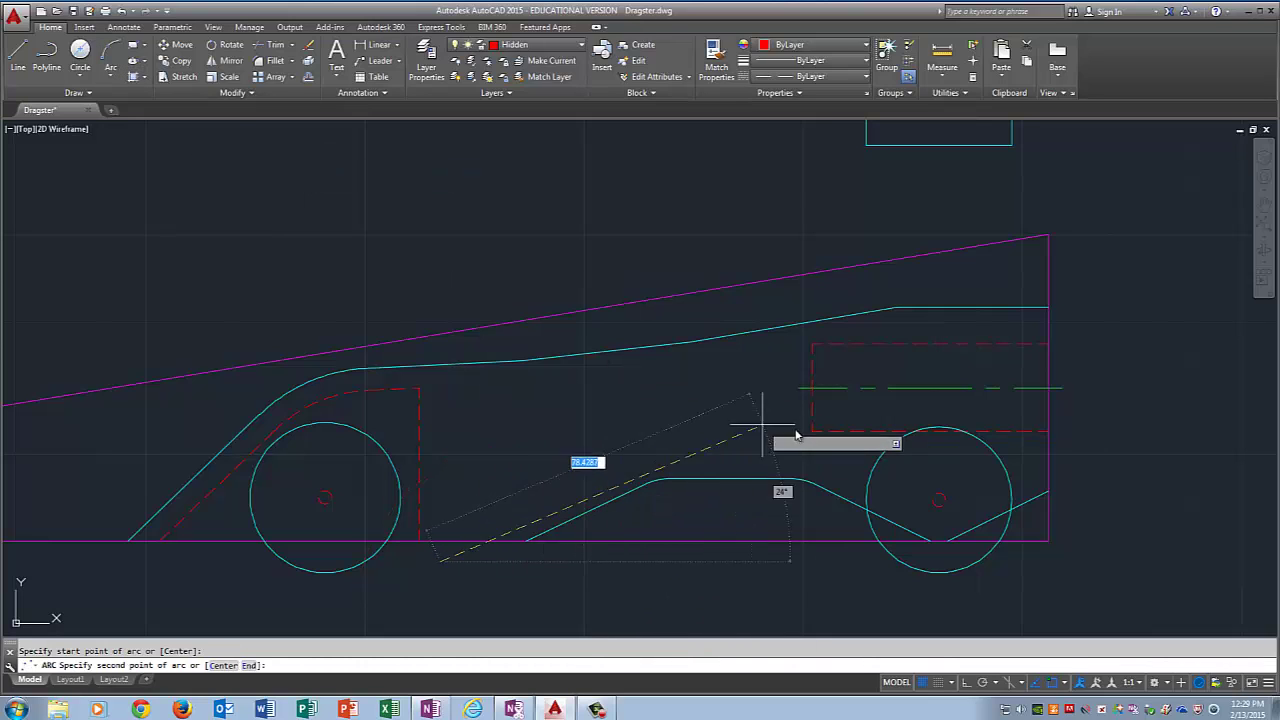
pyautogui.click(777, 516)
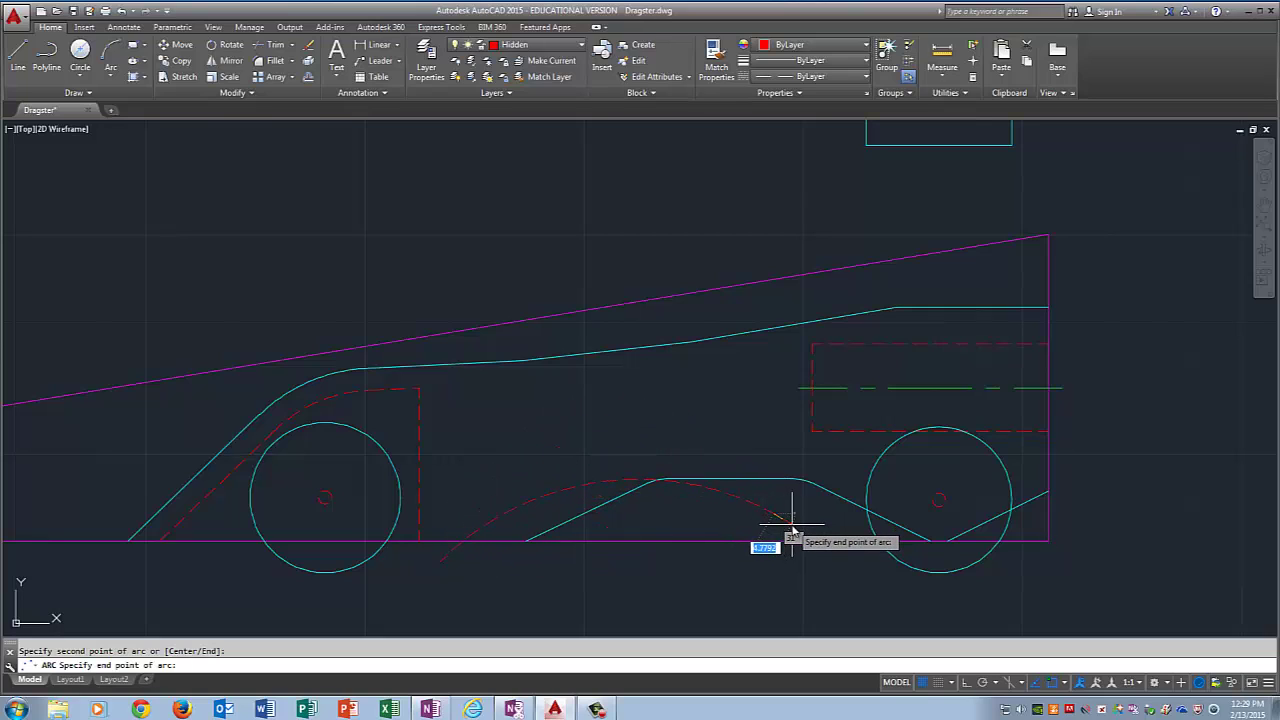
pyautogui.click(792, 522)
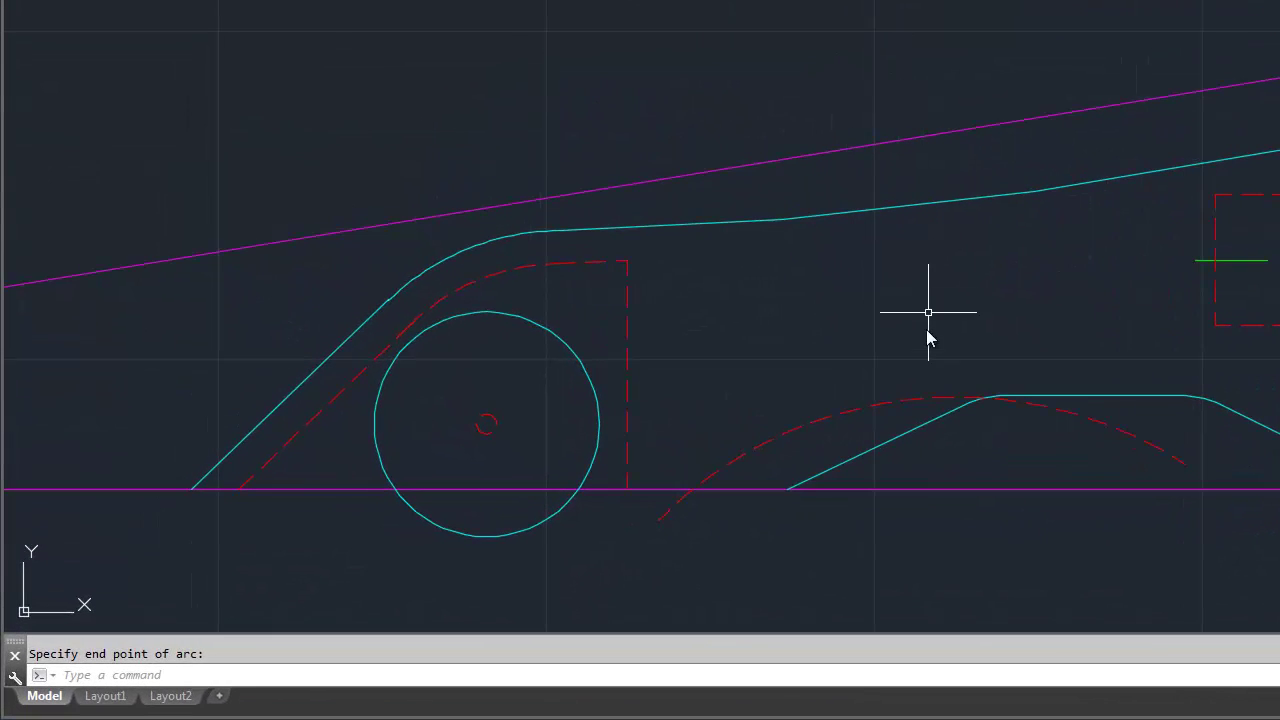
pyautogui.click(917, 398)
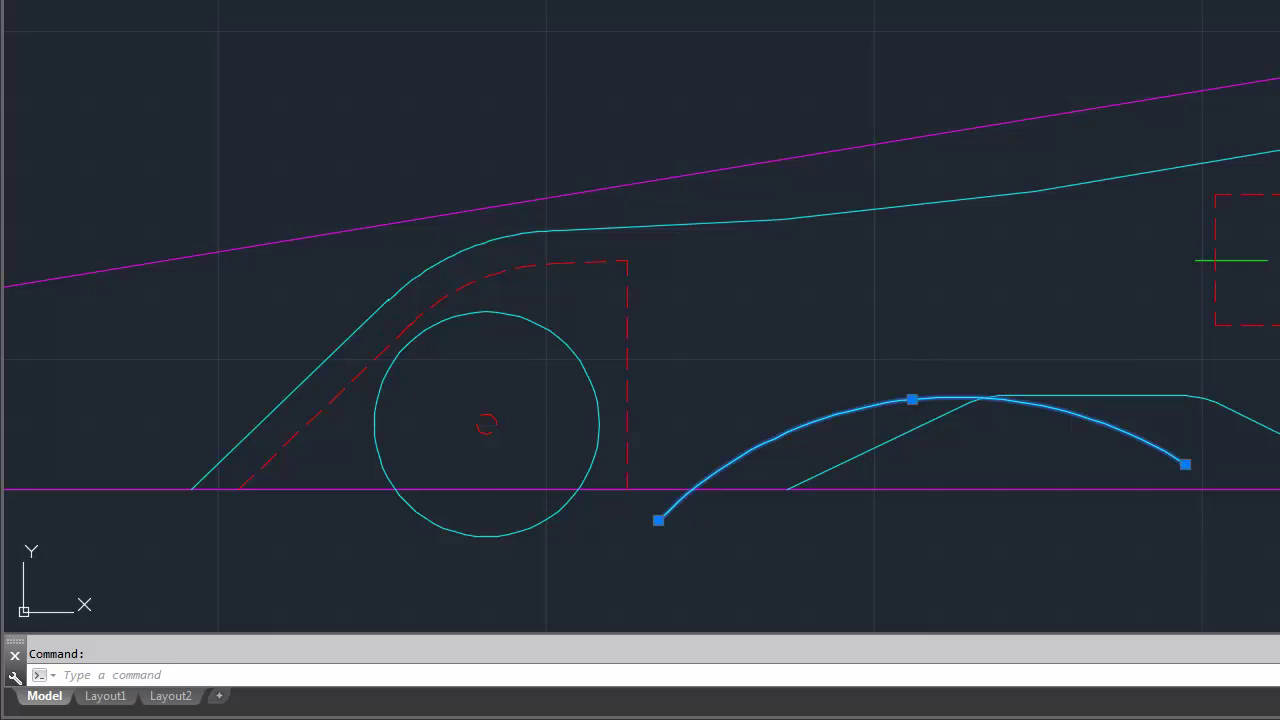
# Trim away the diagonal line under the new arc, using the arc as cutting edge.
pyautogui.press('Escape')
pyautogui.write('tr')
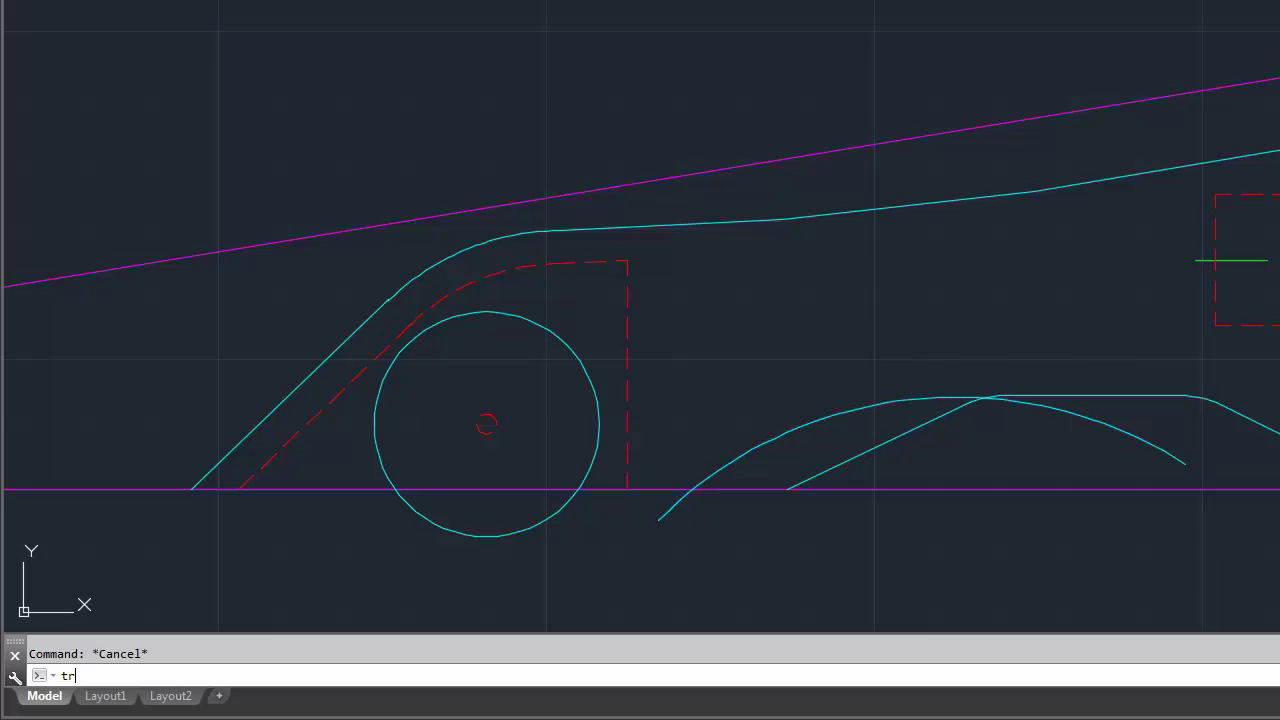
pyautogui.press('Return')
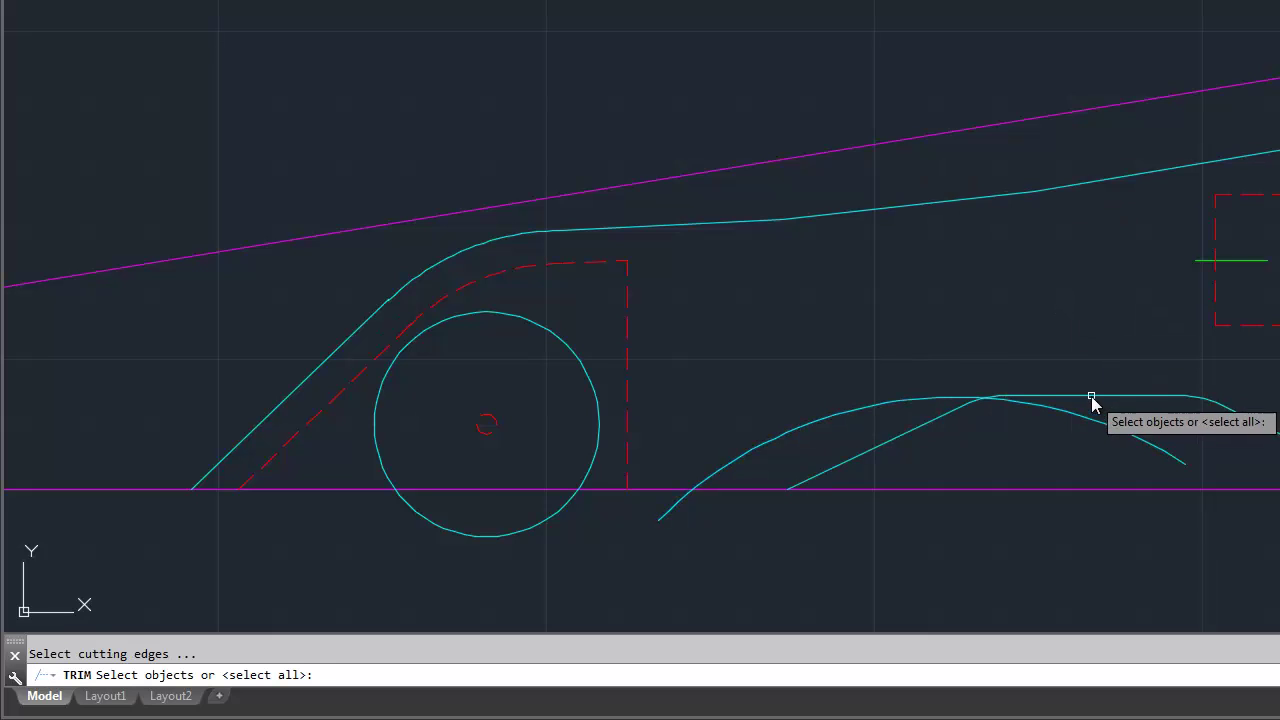
pyautogui.click(961, 401)
pyautogui.press('Return')
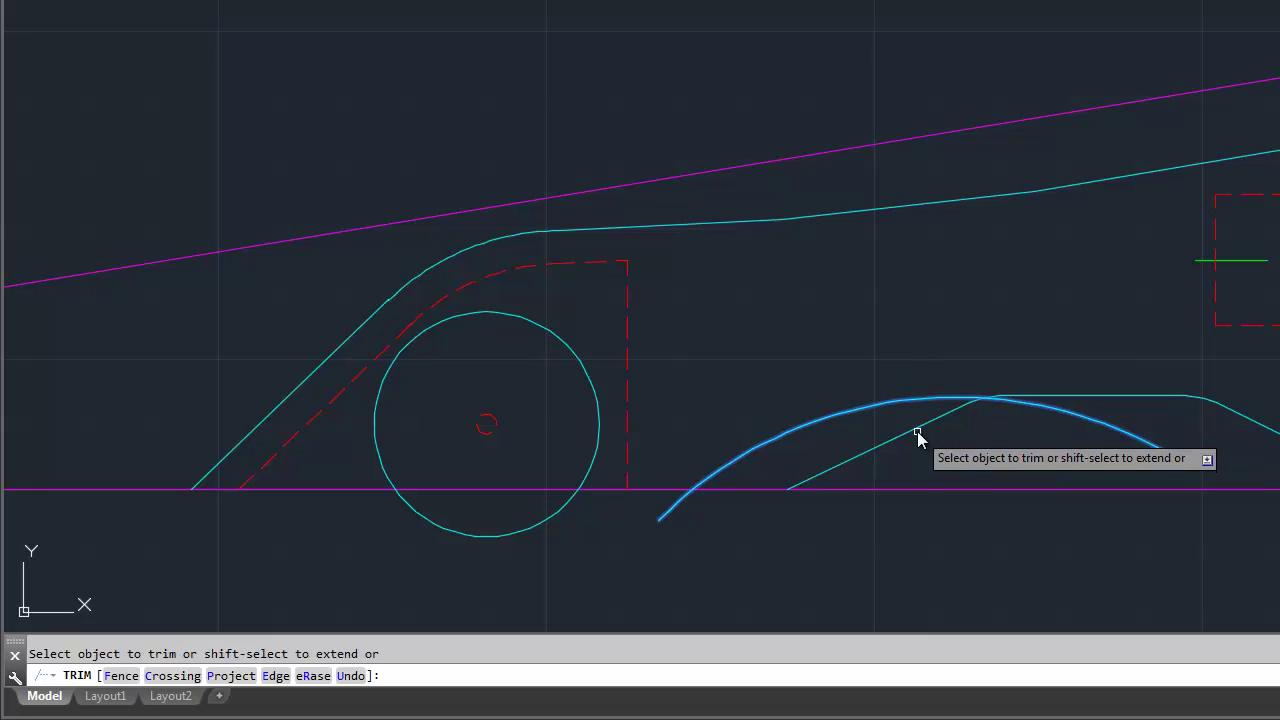
pyautogui.click(917, 425)
pyautogui.rightClick(1013, 439)
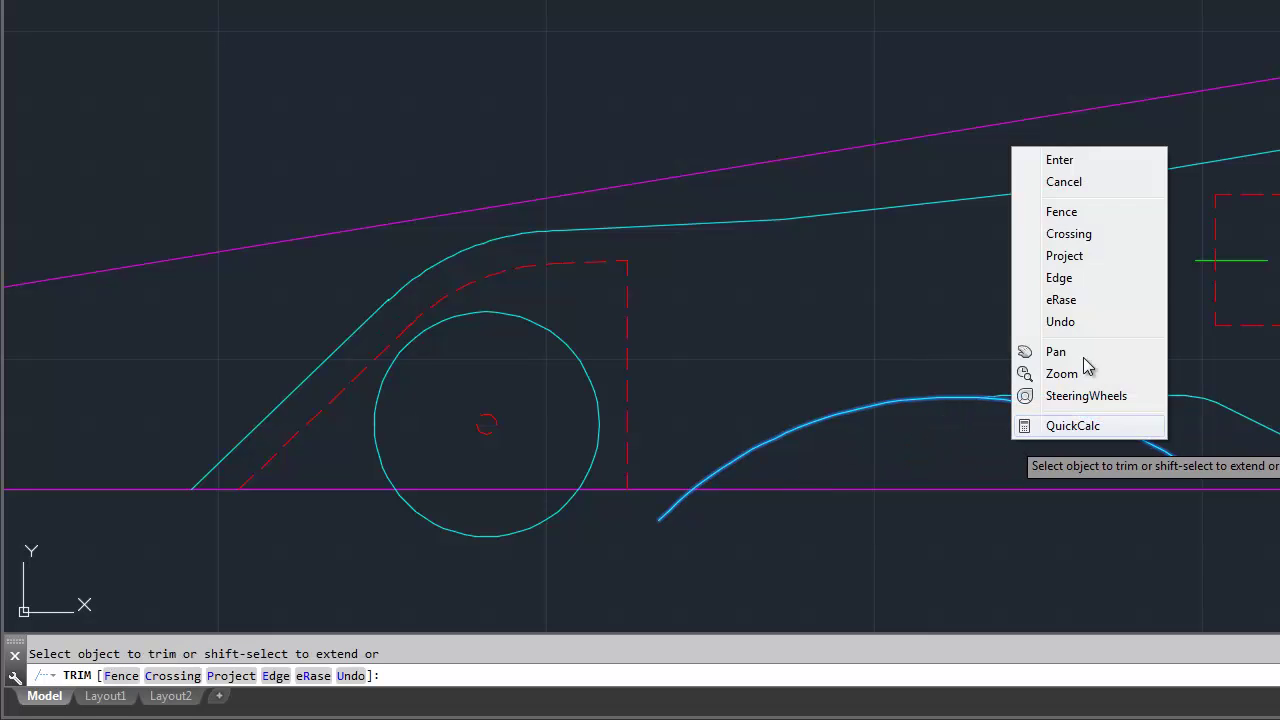
pyautogui.click(1087, 164)
# Trim the arc's tail extending past the flat cyan lower body line.
pyautogui.rightClick(987, 54)
pyautogui.click(1040, 68)
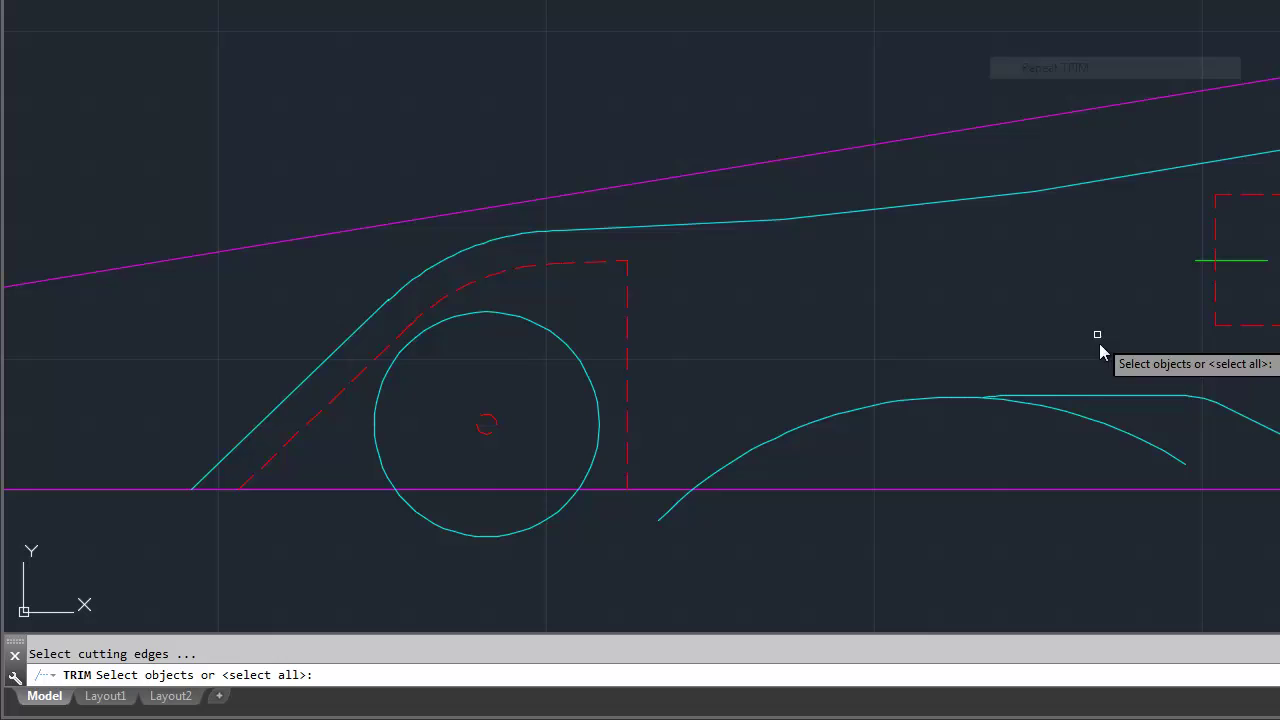
pyautogui.click(1097, 398)
pyautogui.rightClick(1040, 440)
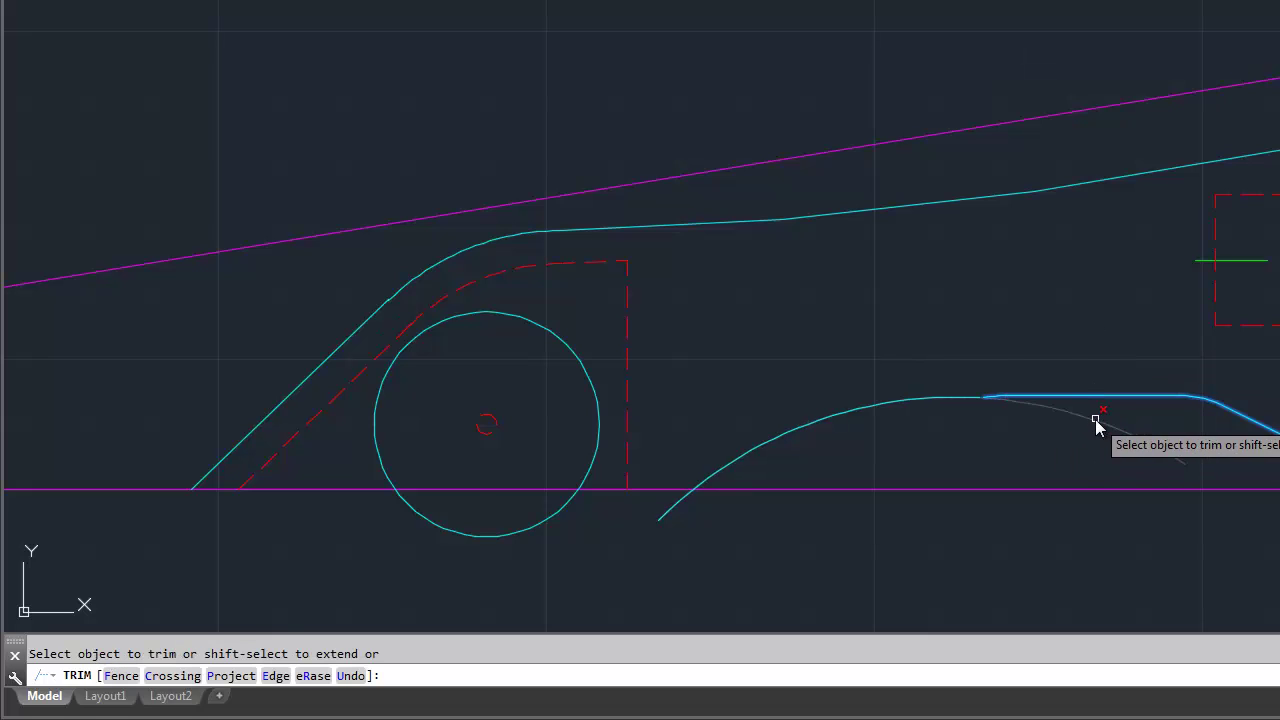
pyautogui.rightClick(843, 291)
pyautogui.click(874, 303)
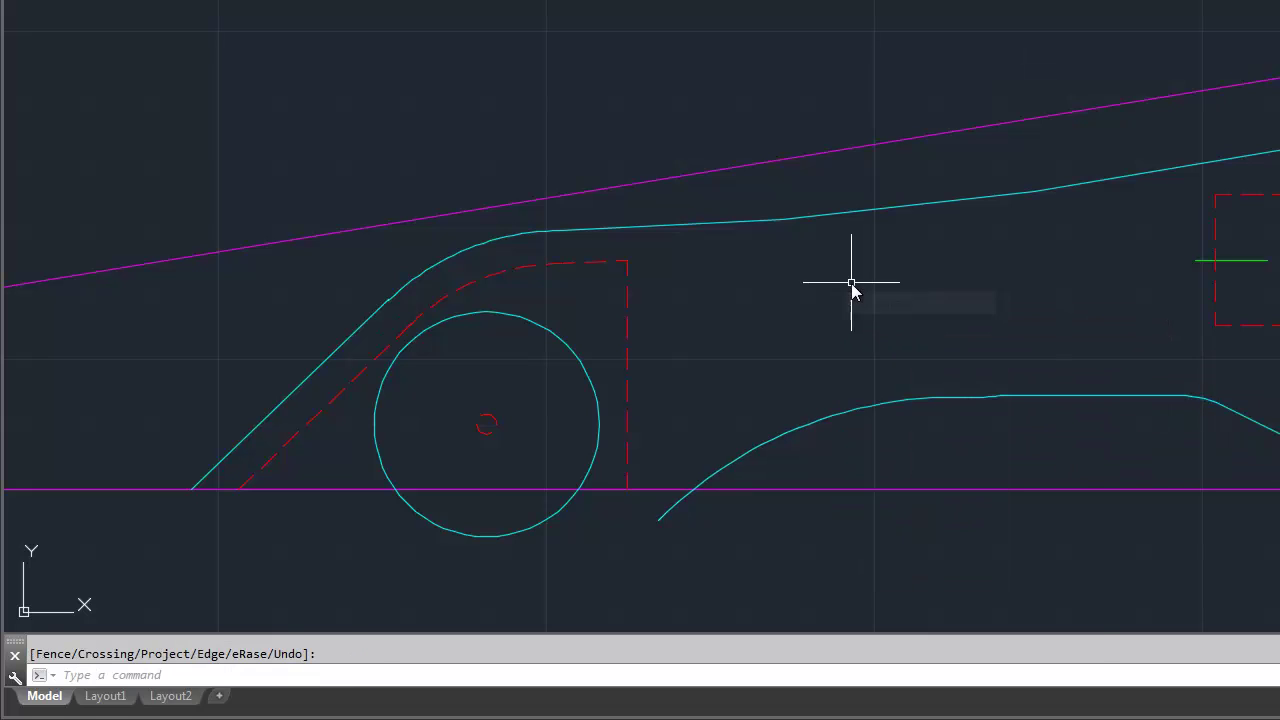
# Trim the curve's tail below the bottom baseline.
pyautogui.rightClick(851, 279)
pyautogui.click(862, 288)
pyautogui.click(850, 490)
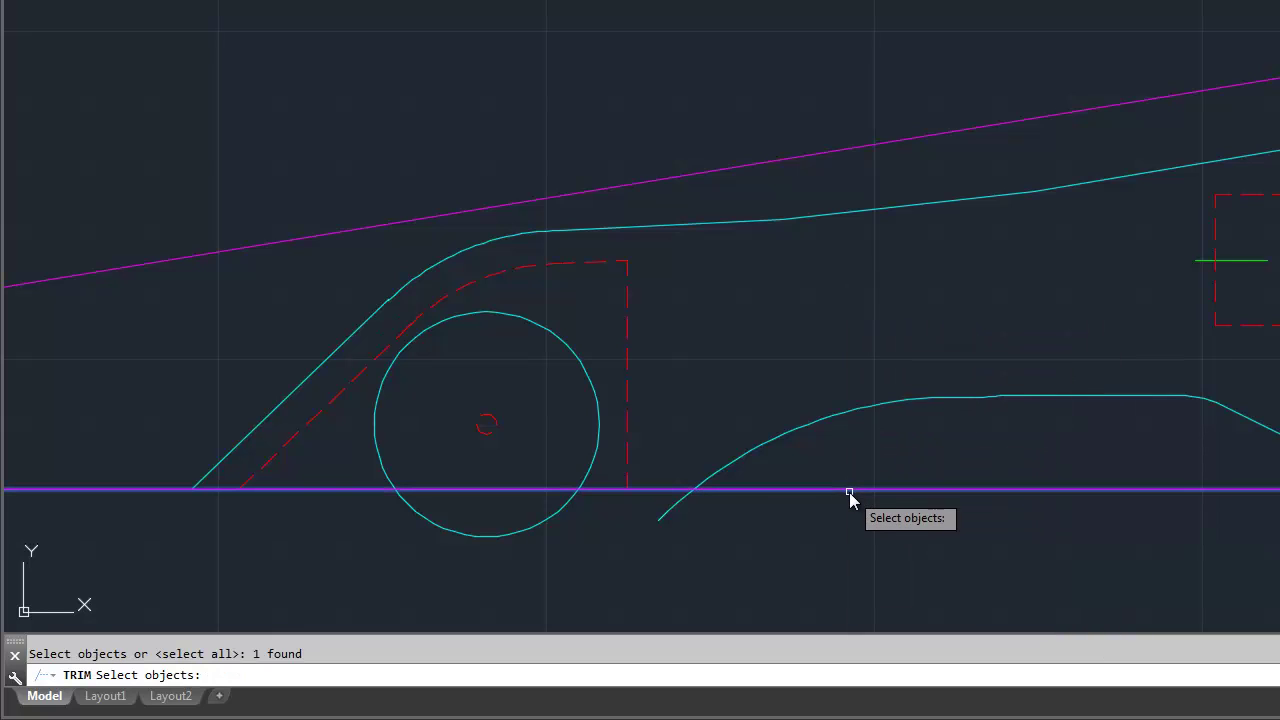
pyautogui.rightClick(769, 373)
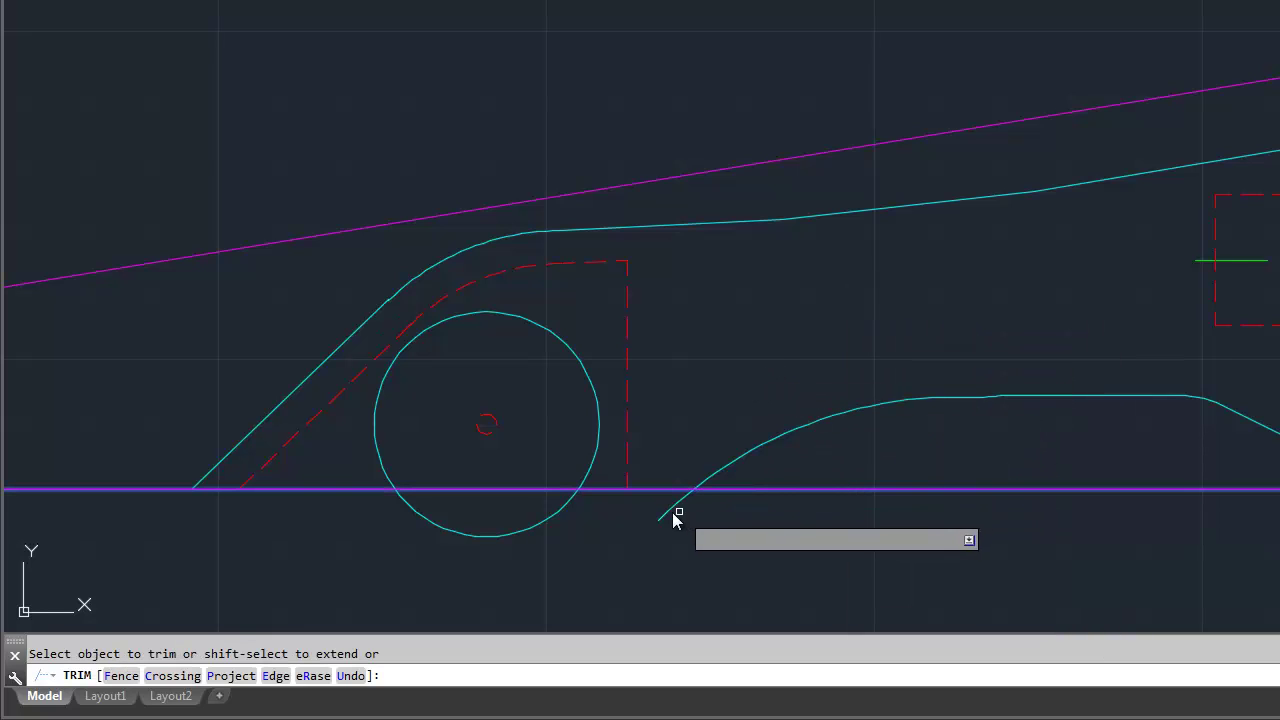
pyautogui.click(674, 507)
pyautogui.press('Return')
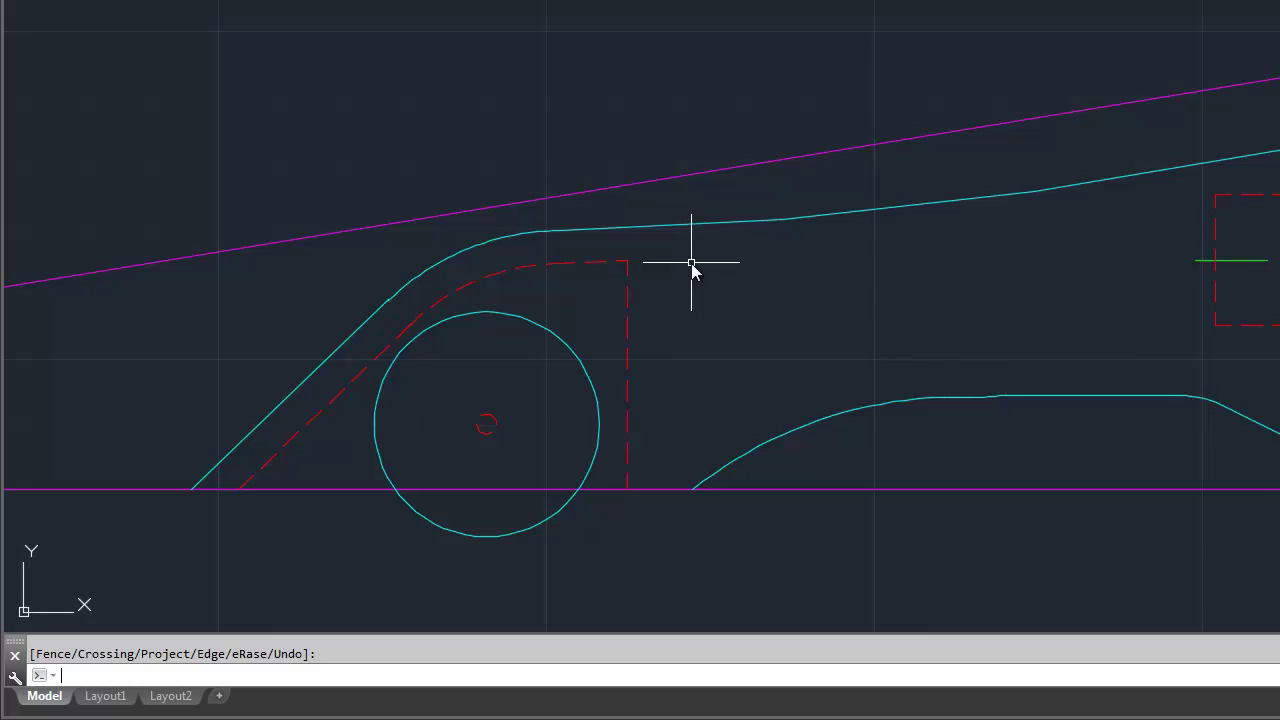
# Zoom out until both the dragster side and top views are visible.
pyautogui.scroll(1, 424, 480)
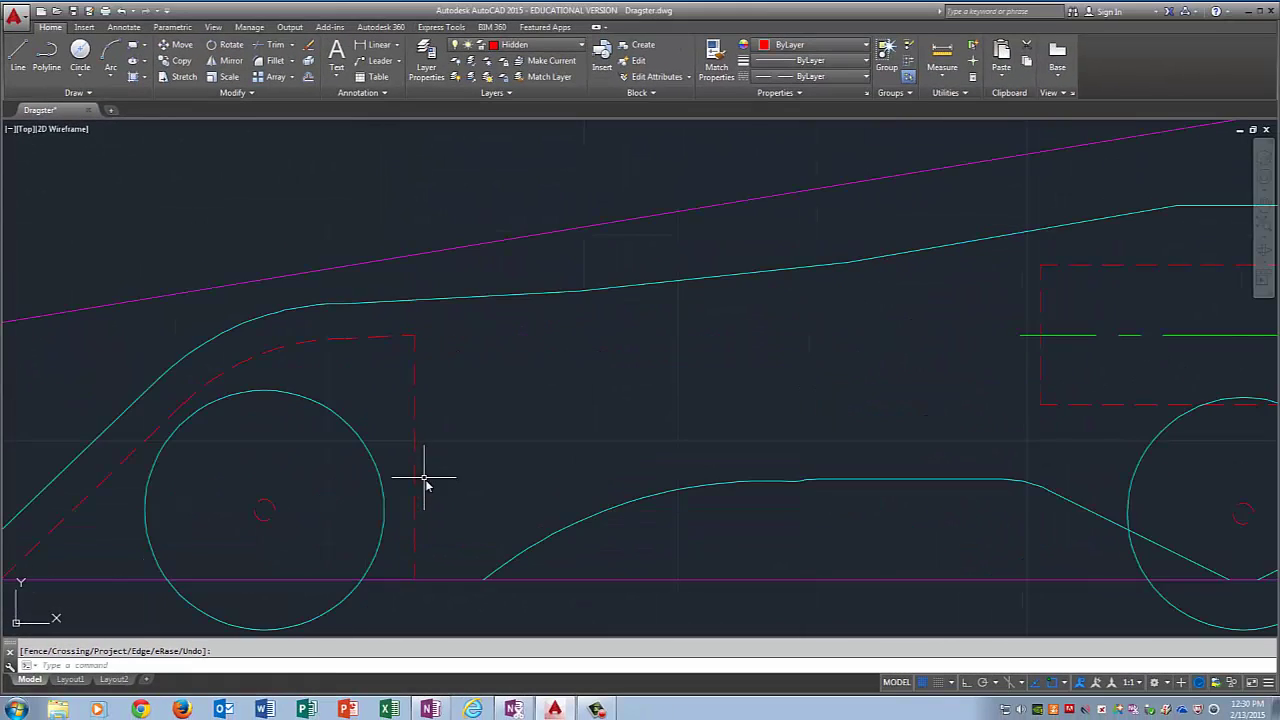
pyautogui.scroll(-2, 424, 480)
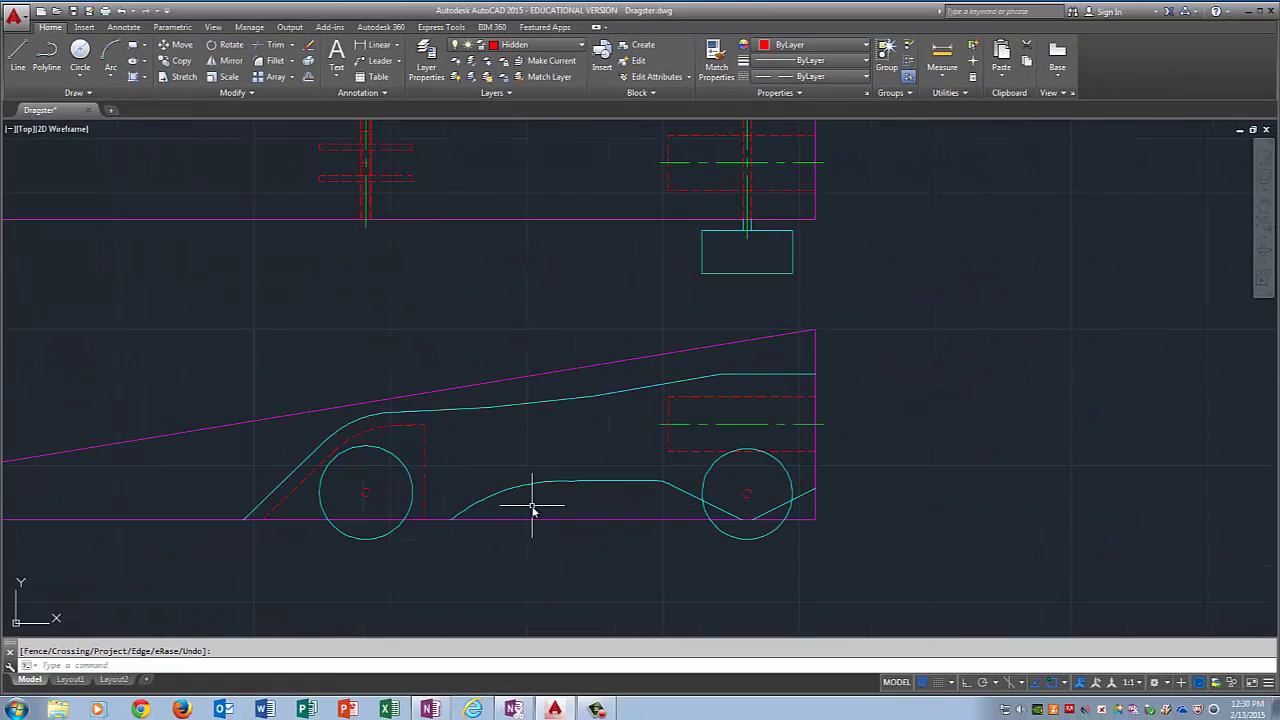
pyautogui.scroll(-1, 532, 510)
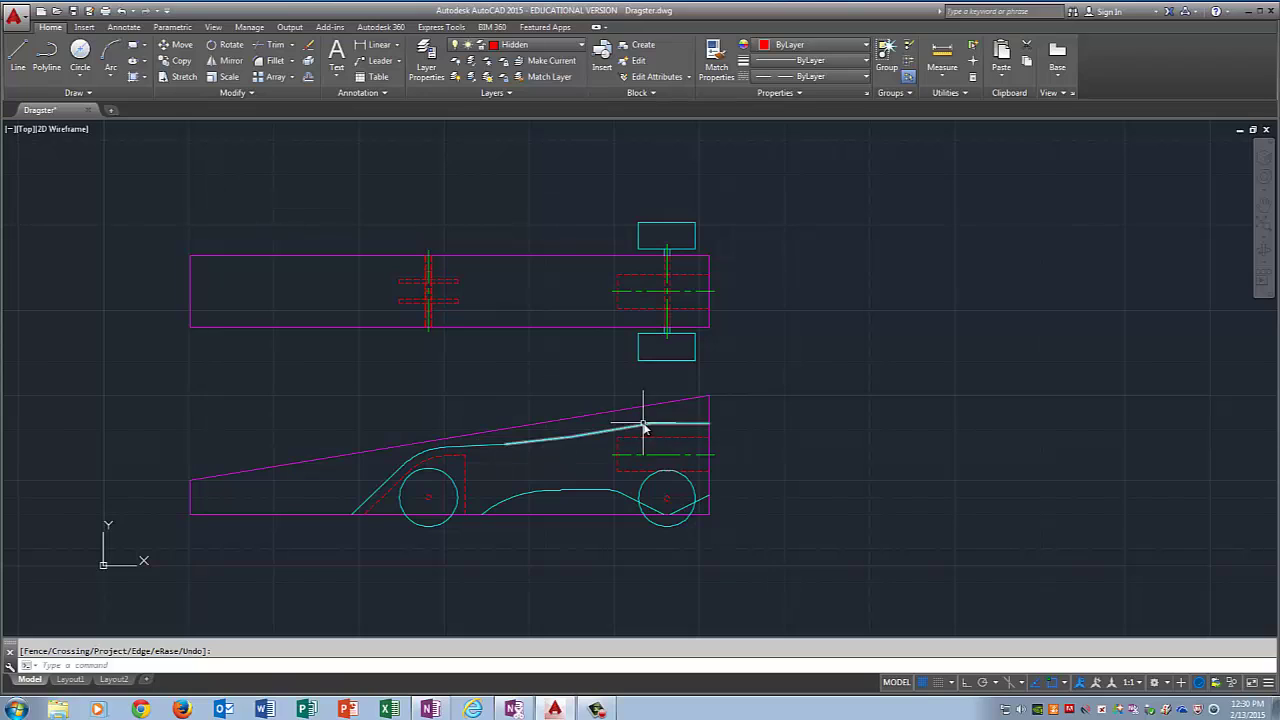